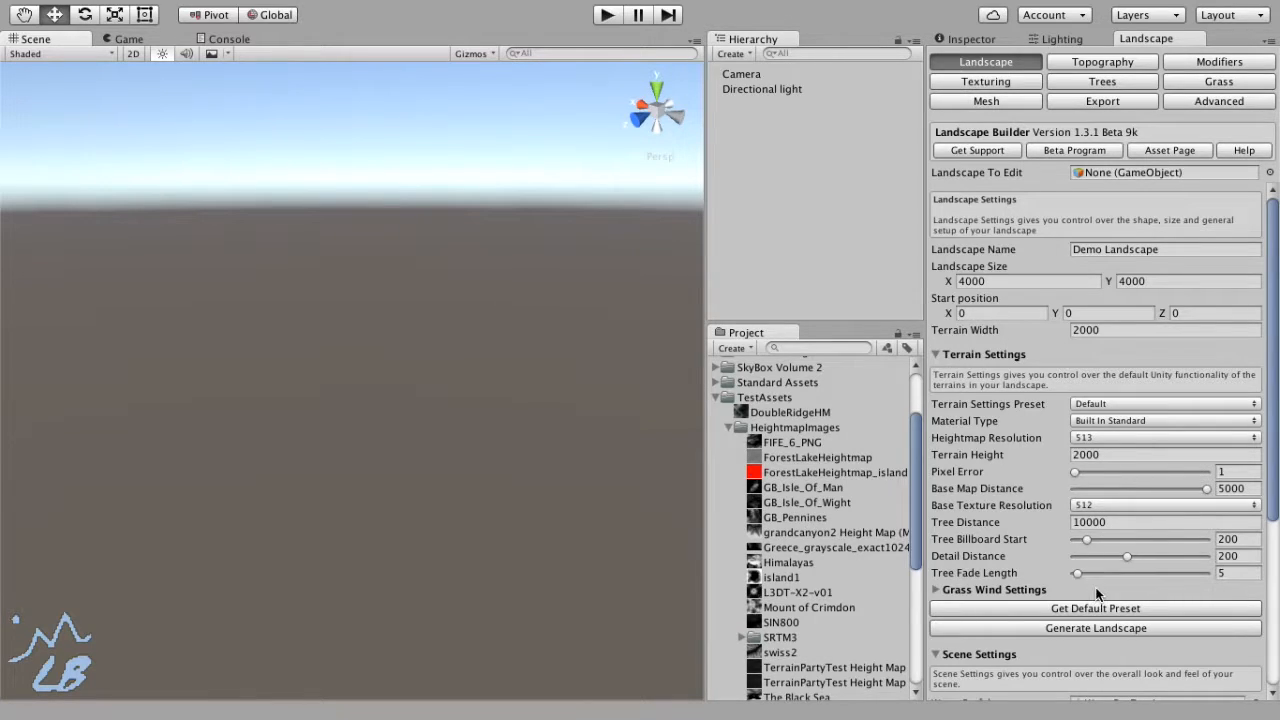
Generate the Demo Landscape terrain and set up the scene lighting for it
click(1100, 628)
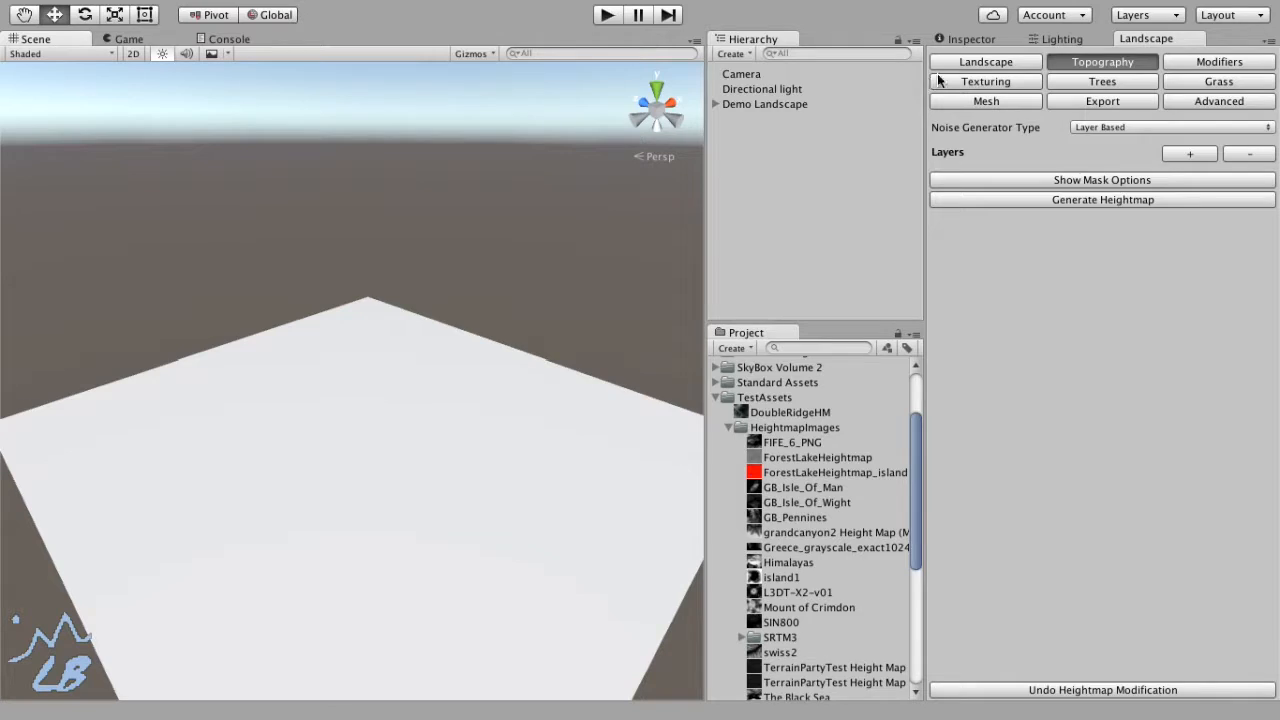
click(983, 62)
scroll(1190, 450, down, 3)
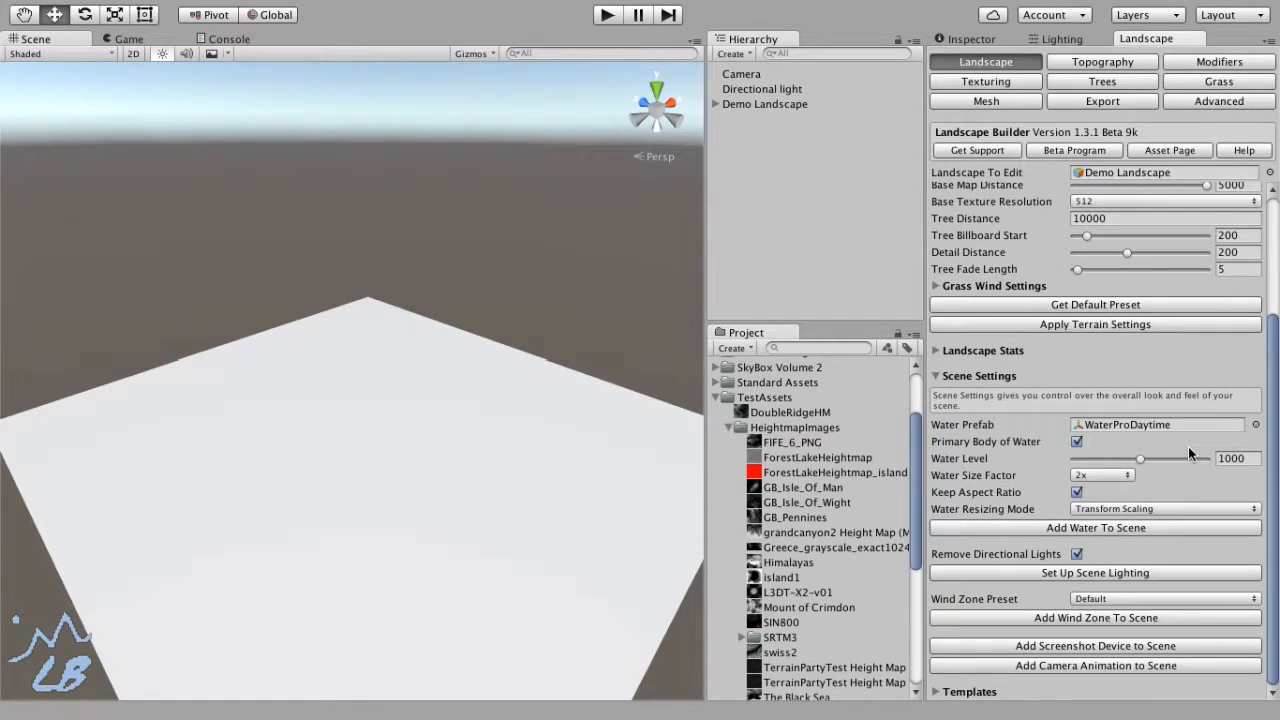
click(1123, 572)
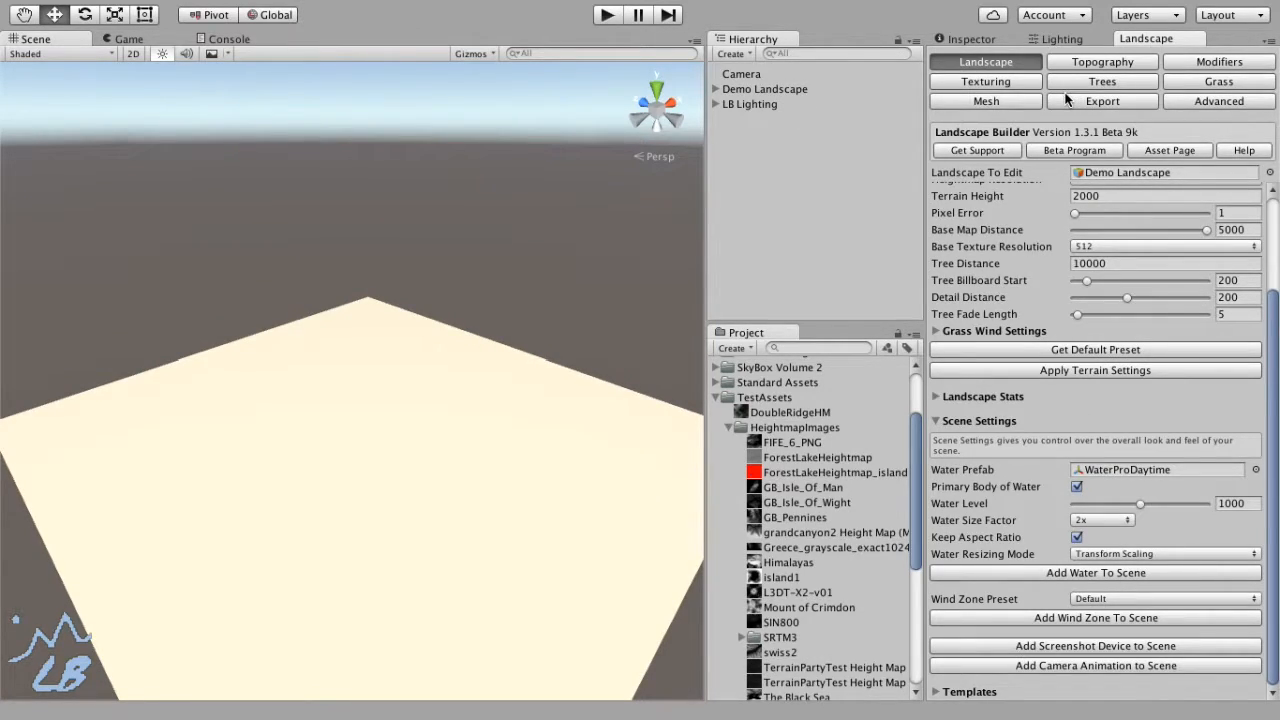
Add a texture to the landscape and assign GrassHillAlbedo as its image
click(1027, 82)
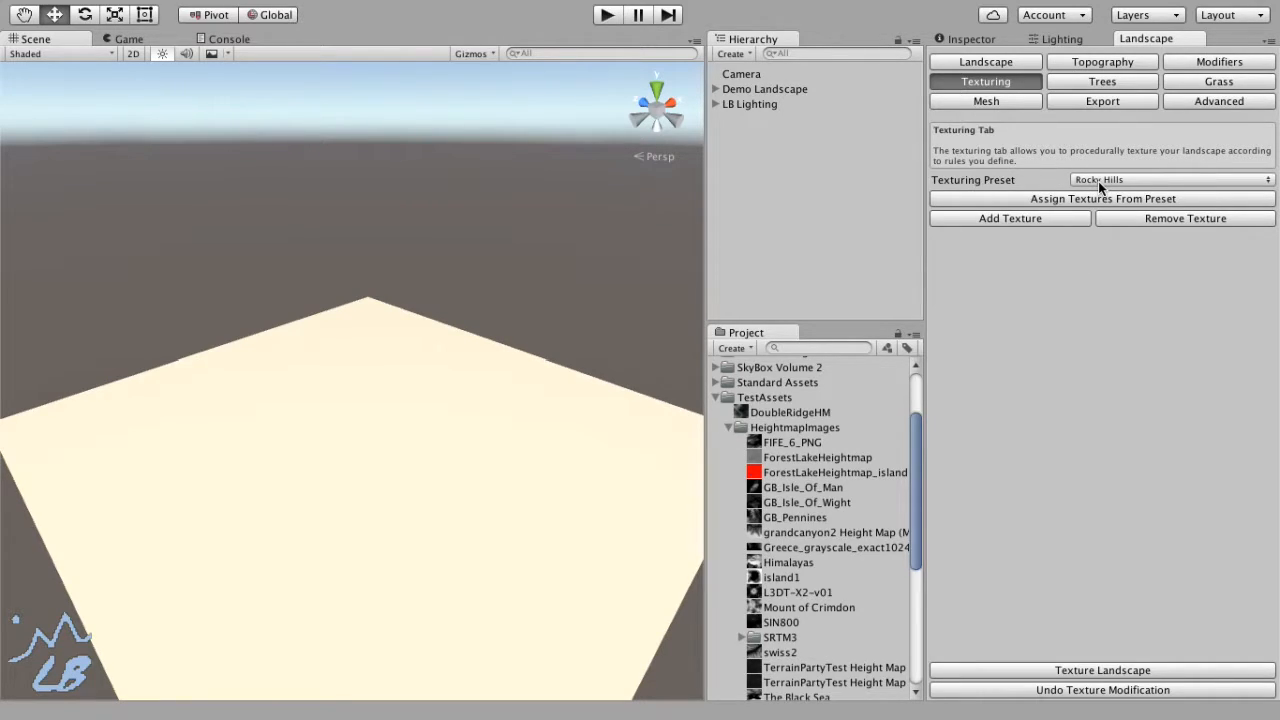
click(1050, 217)
click(1255, 340)
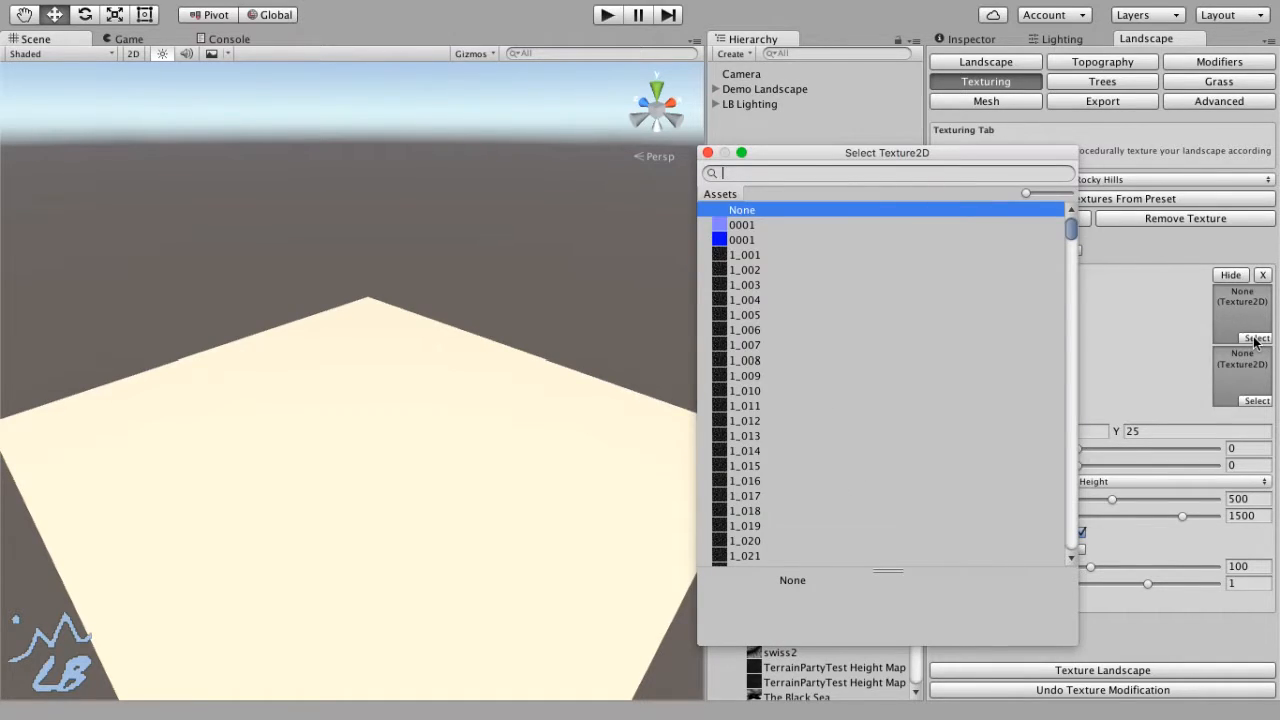
text(grass)
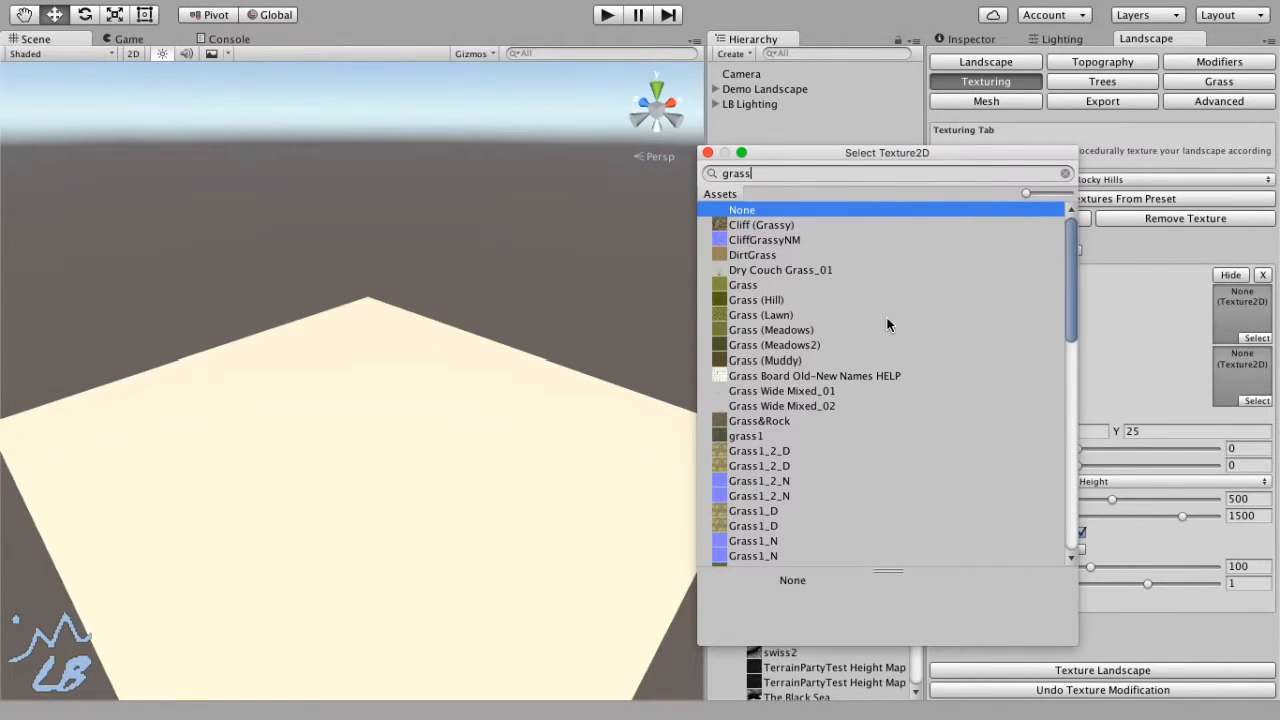
text(hill)
key(Down)
key(Return)
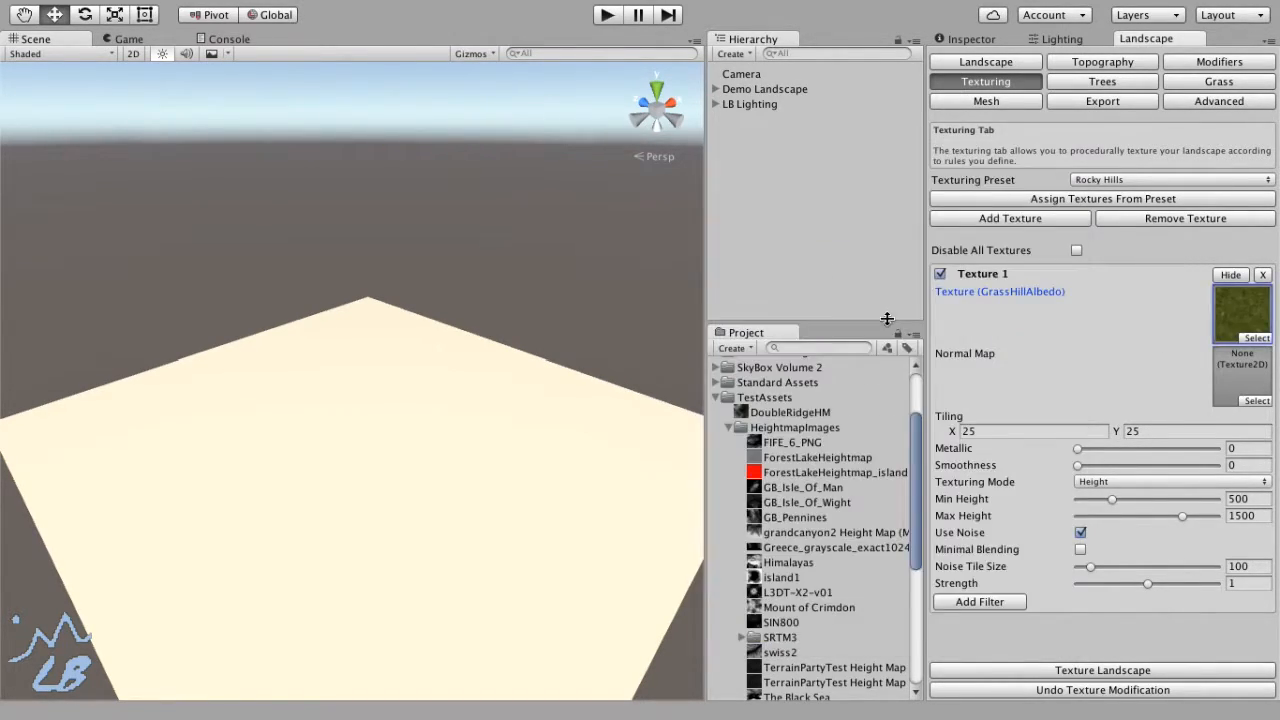
Assign GrassHillNM as the normal map of Texture 1
click(1258, 401)
text(gras)
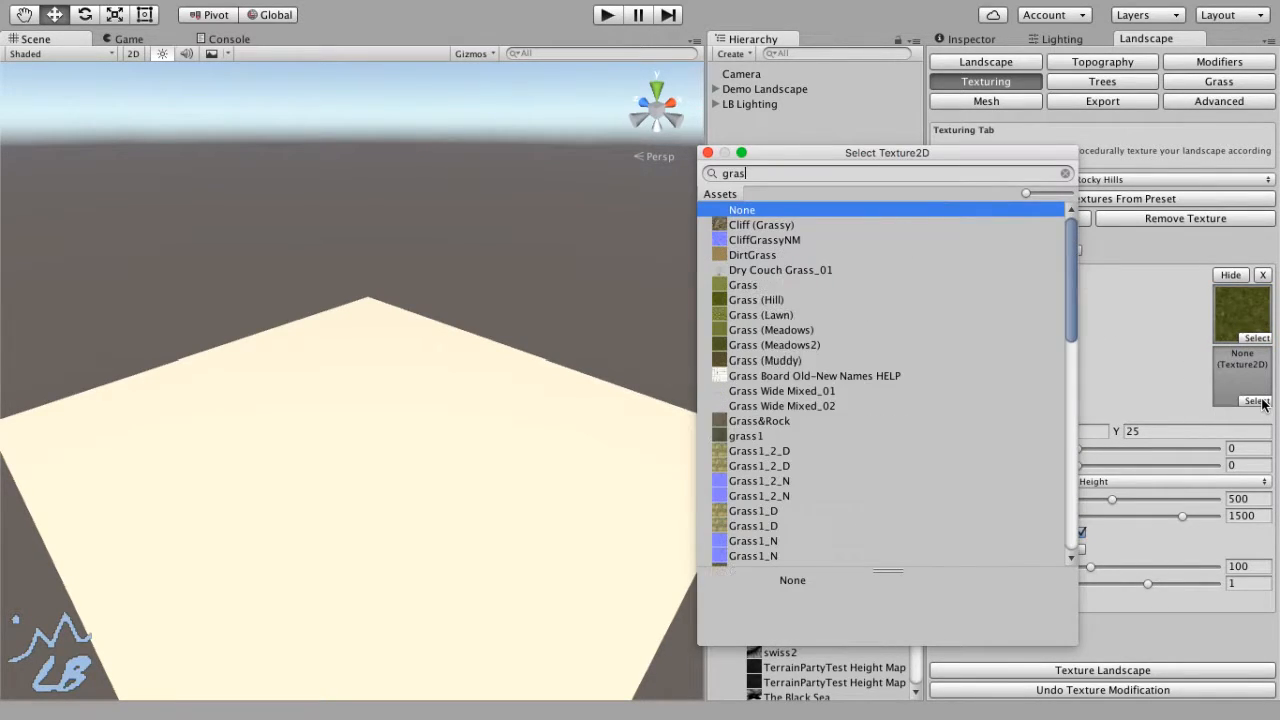
text(hill)
key(BackSpace)
key(BackSpace)
key(BackSpace)
key(BackSpace)
text(sh)
key(Down)
key(Down)
text(\)
key(BackSpace)
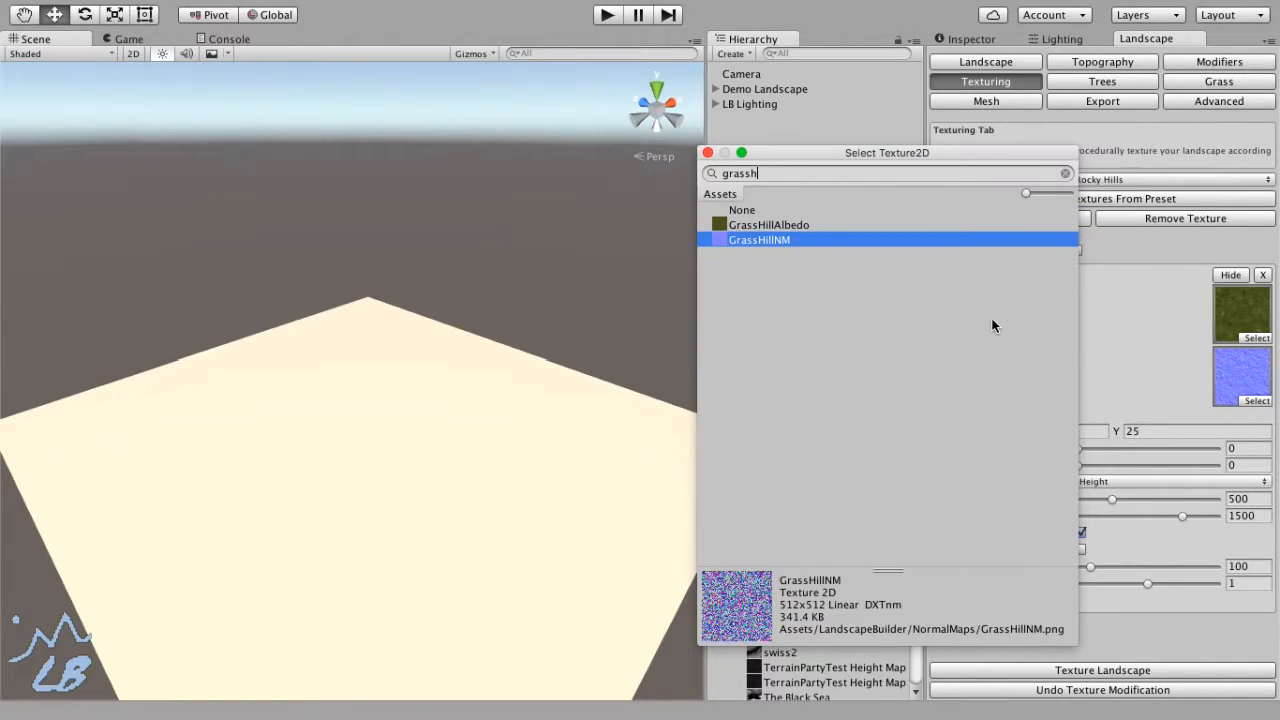
key(Return)
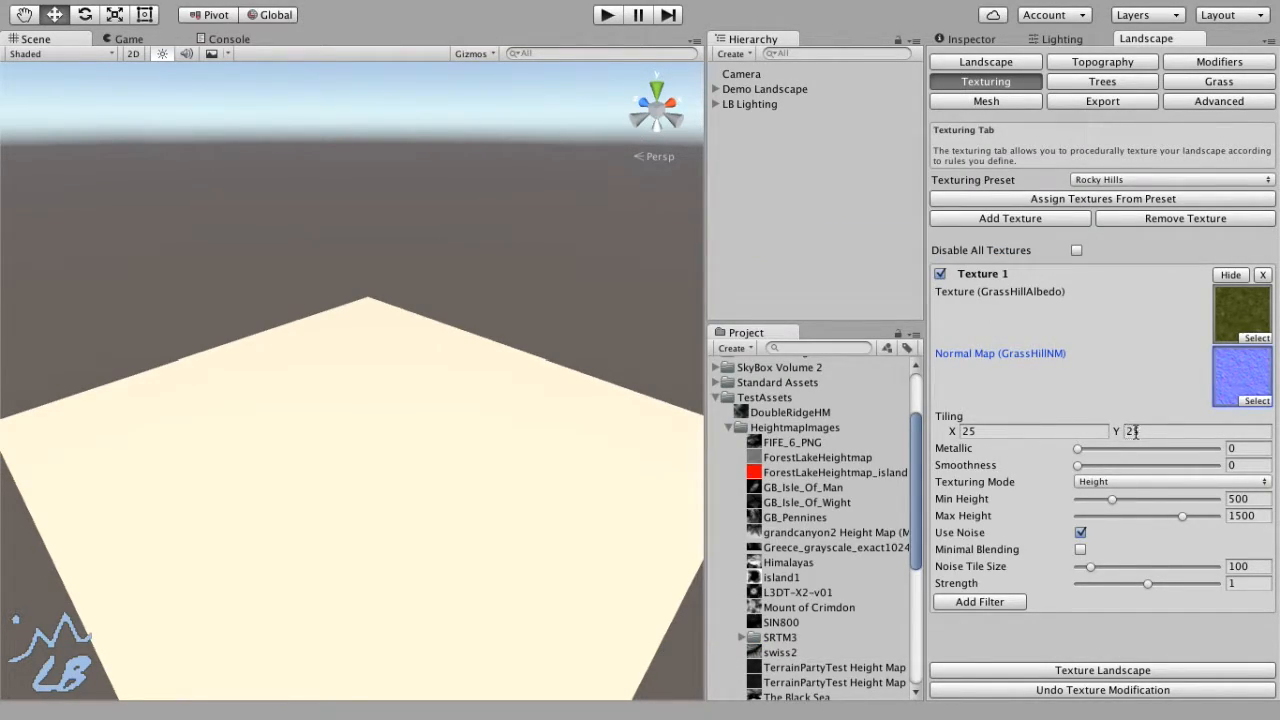
Set Texture 1 to Constant Influence mode without noise and apply the texturing to the landscape
click(1128, 482)
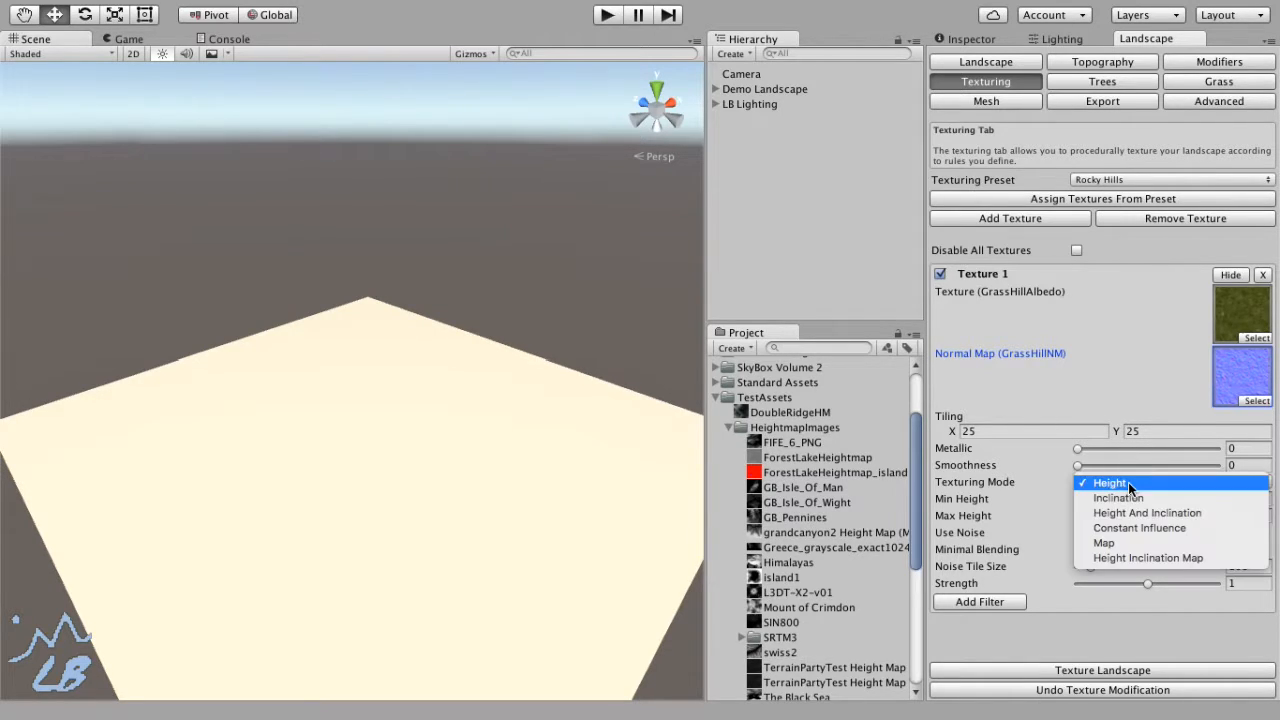
click(1143, 527)
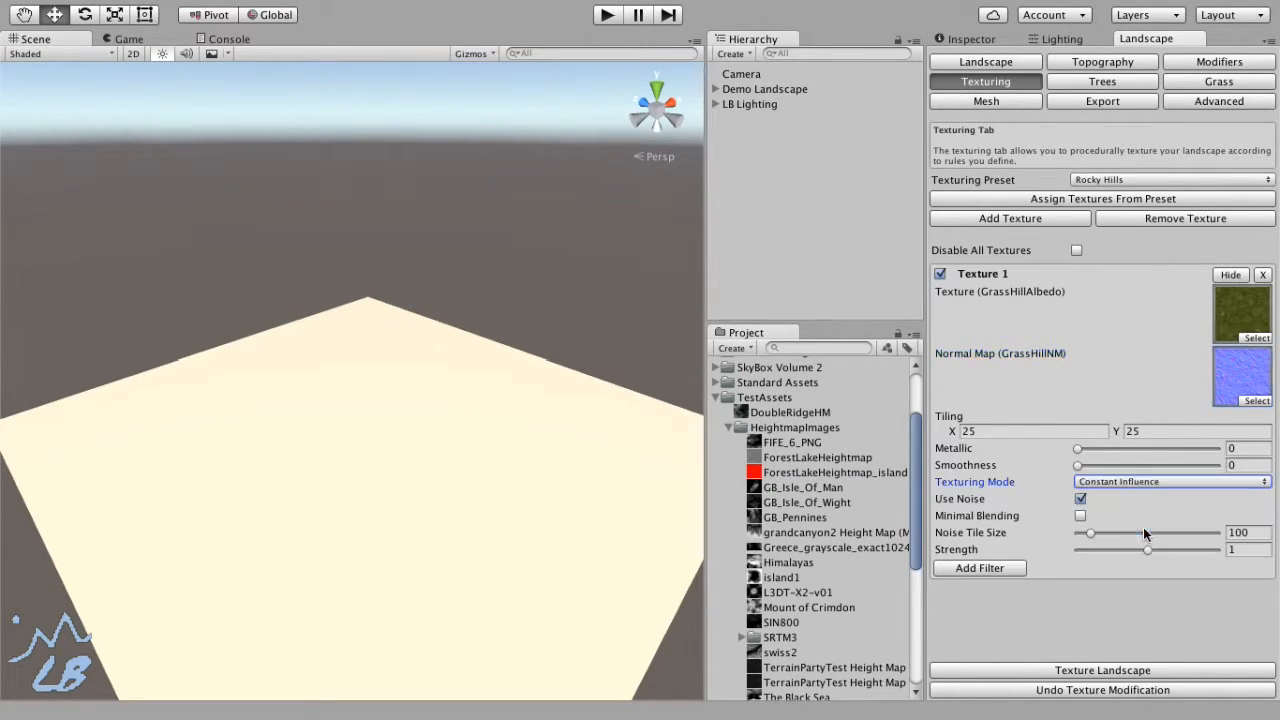
click(1080, 499)
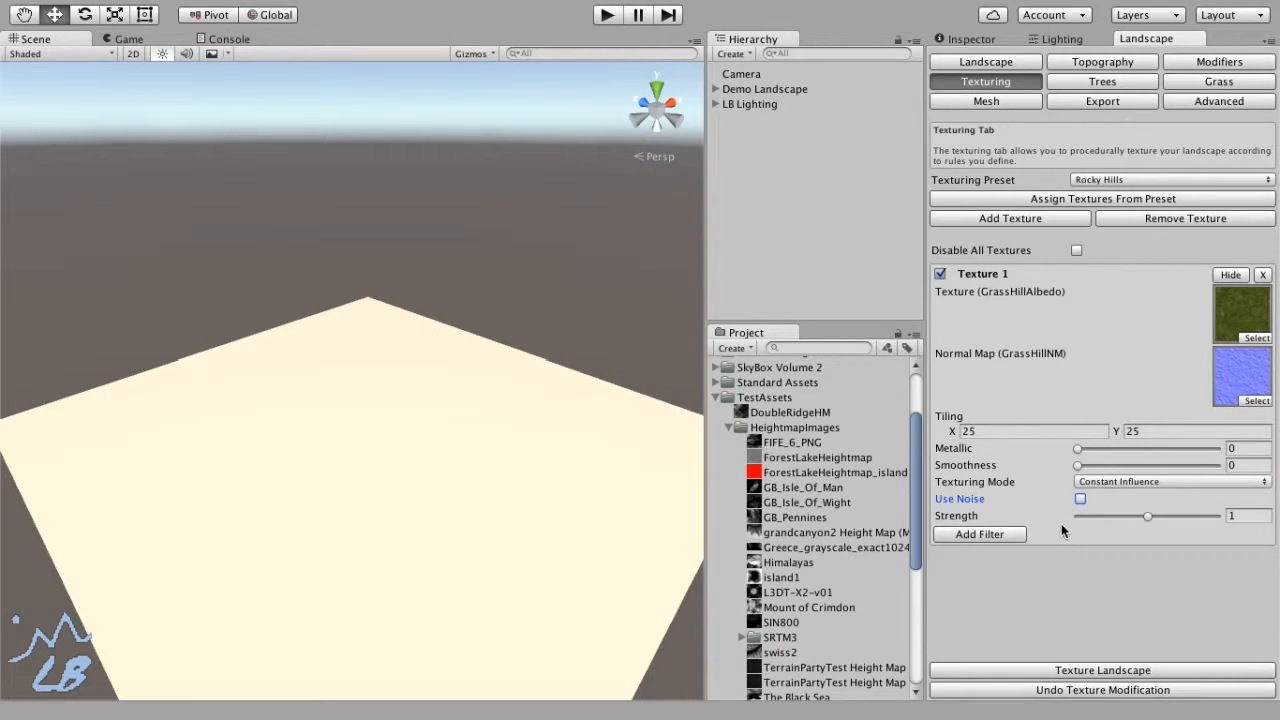
click(1108, 672)
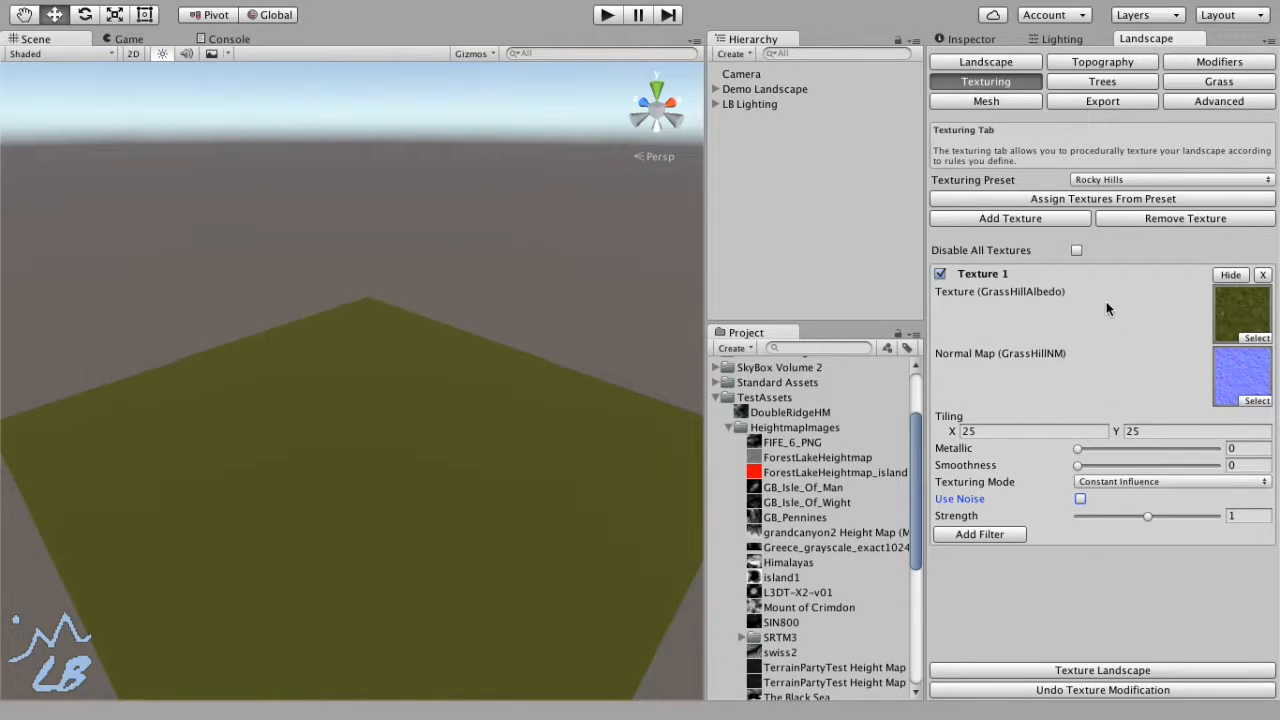
Add a topography layer using the Gentle Valleys Base preset and generate the heightmap
click(1099, 65)
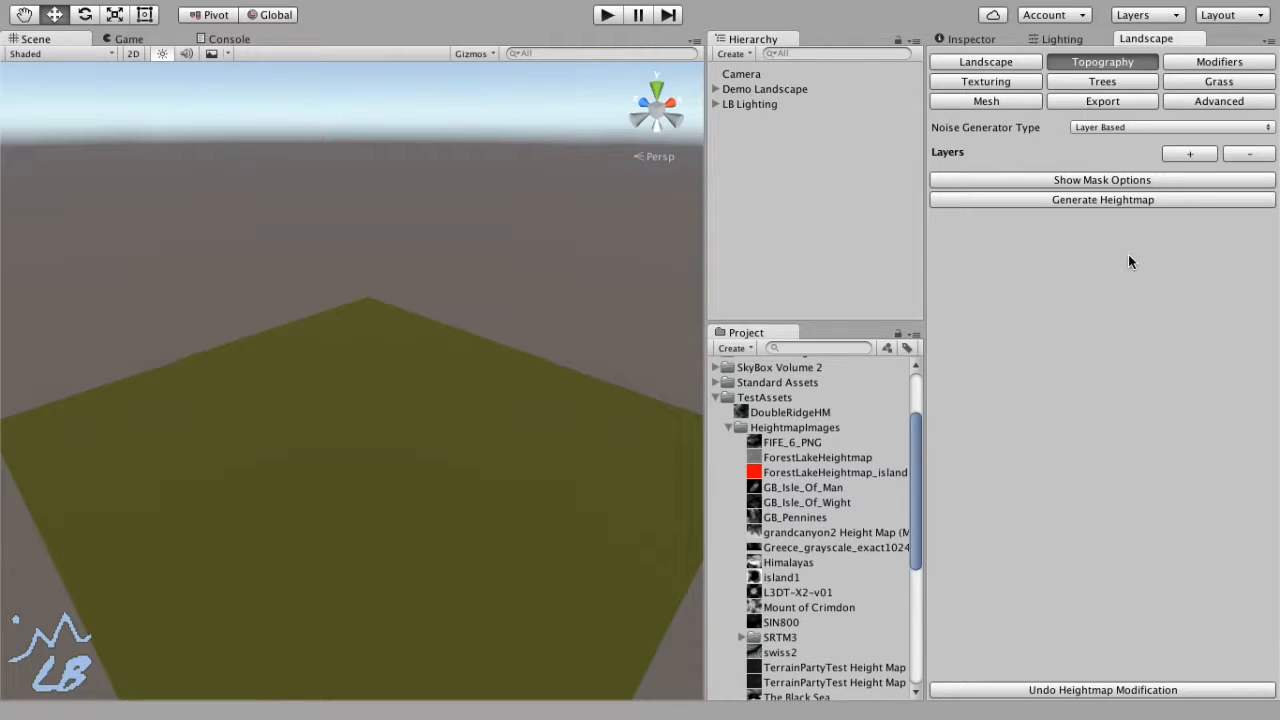
click(1202, 154)
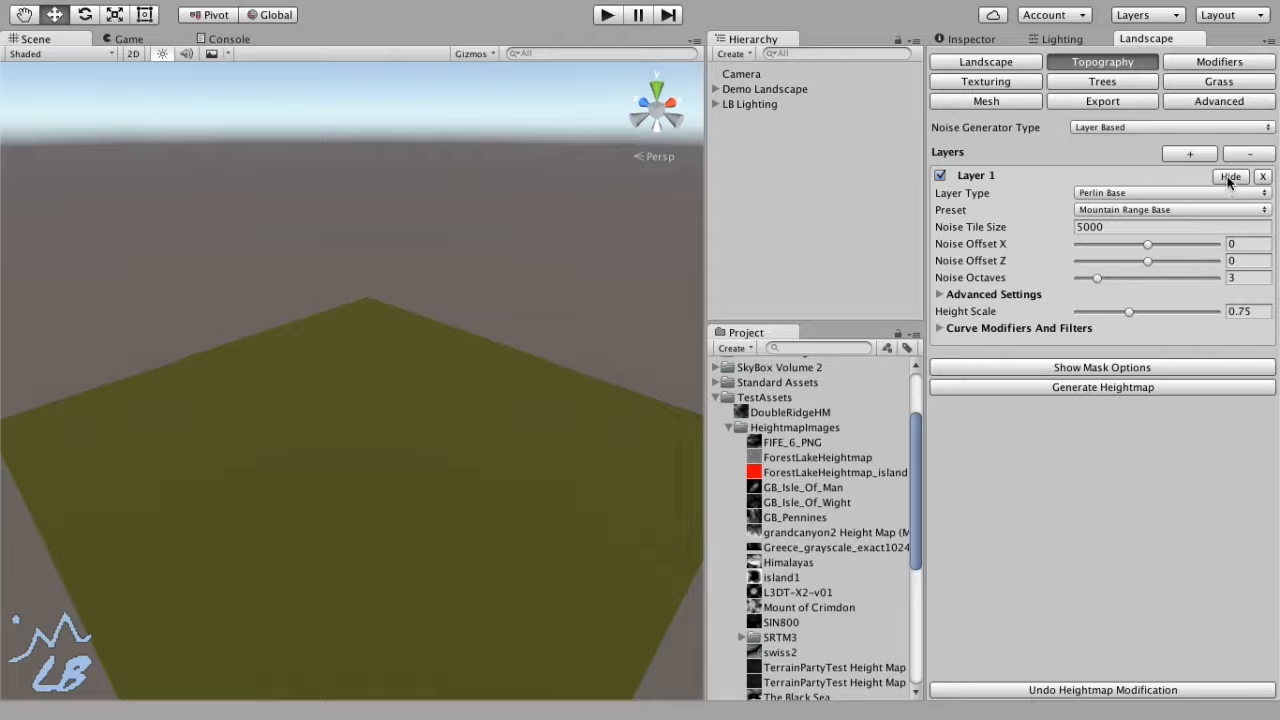
click(1147, 209)
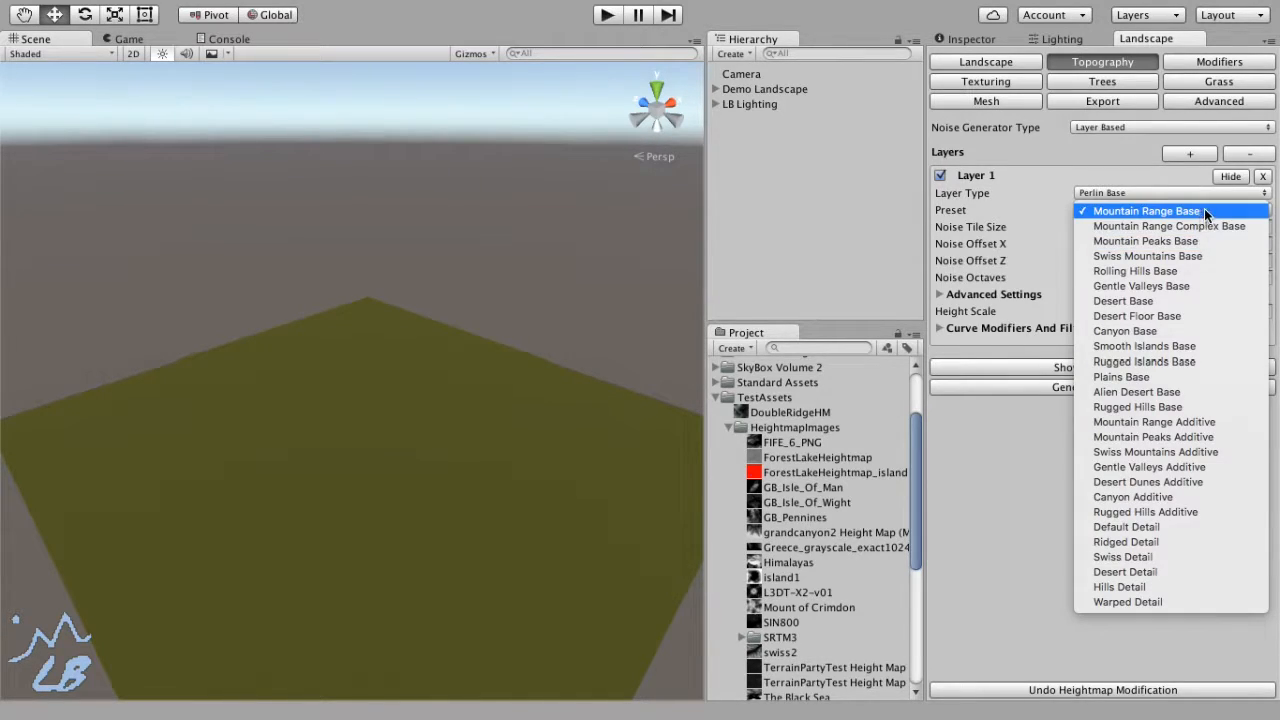
click(1187, 285)
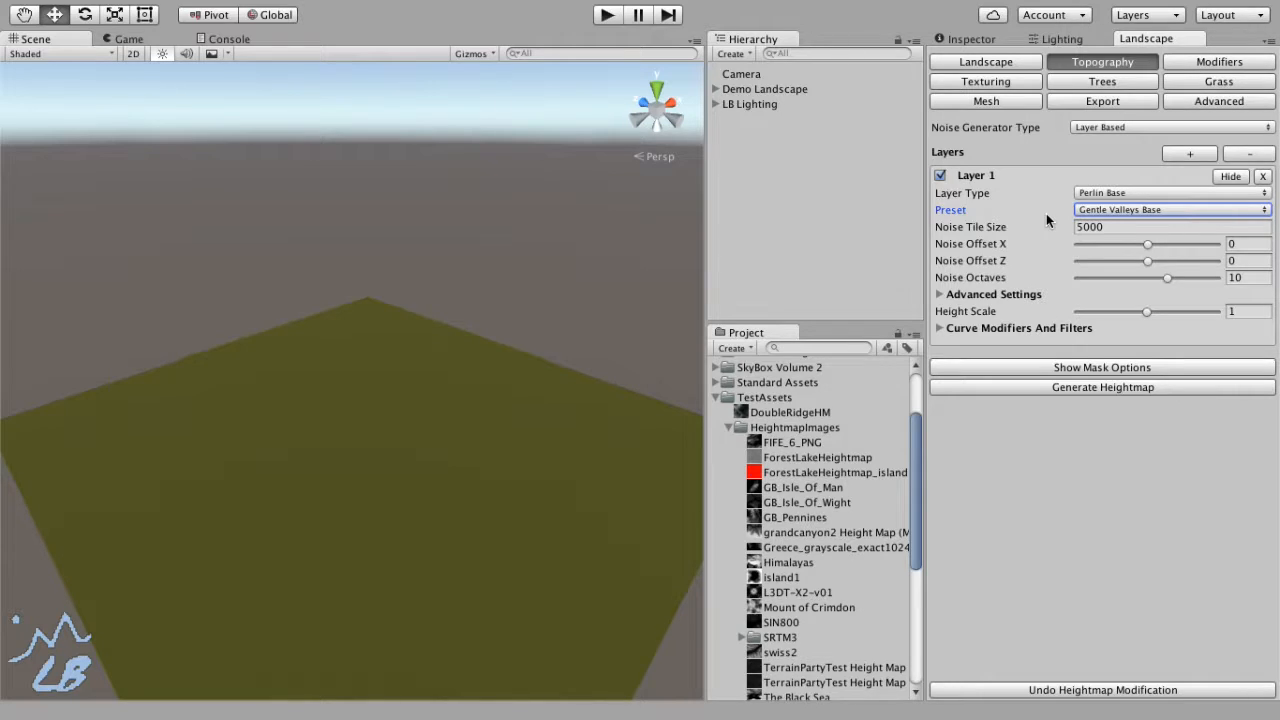
click(1094, 386)
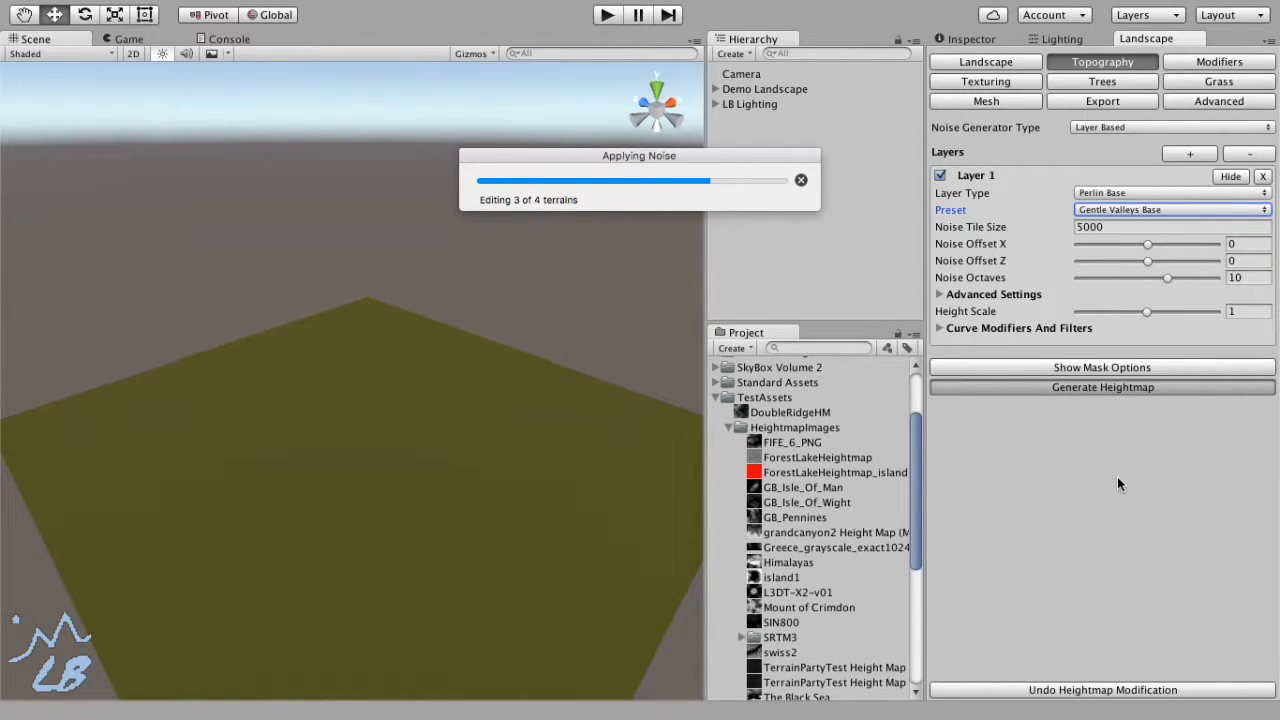
right_drag(407, 343, 183, 341)
key(d)
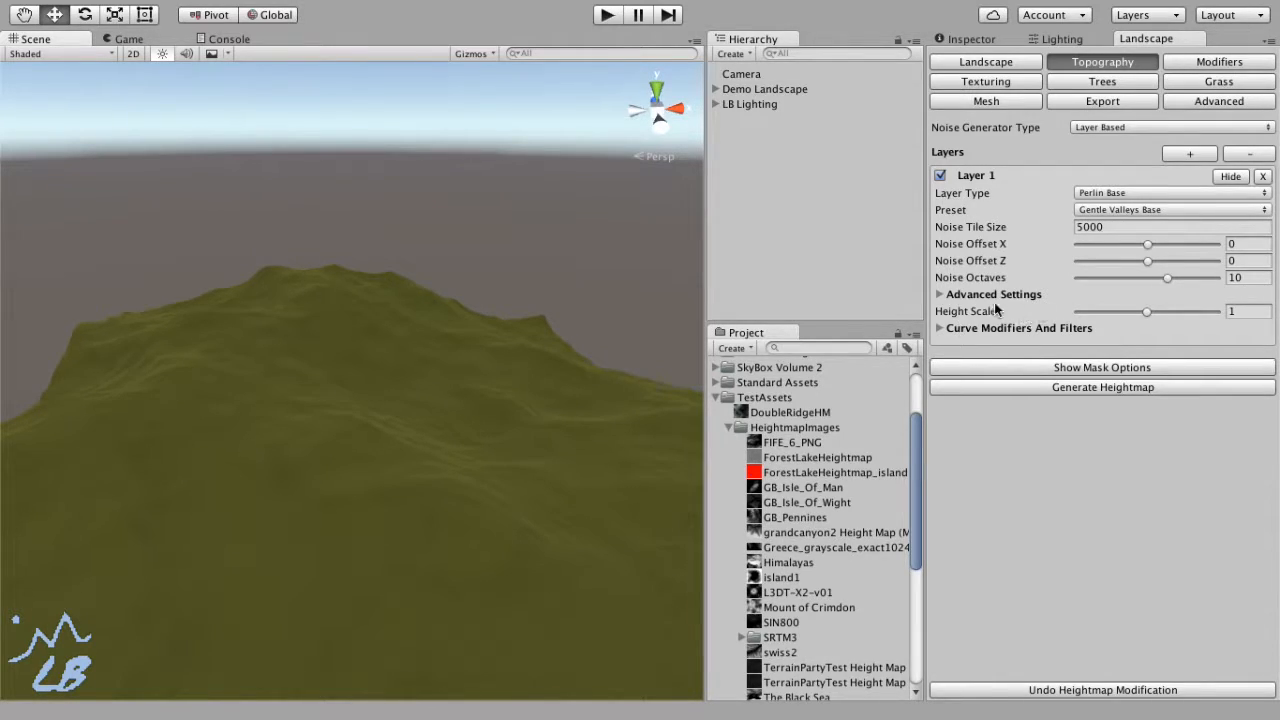
Examine Layer 1's advanced settings, its curve modifiers and filters, and the available layer types
click(939, 295)
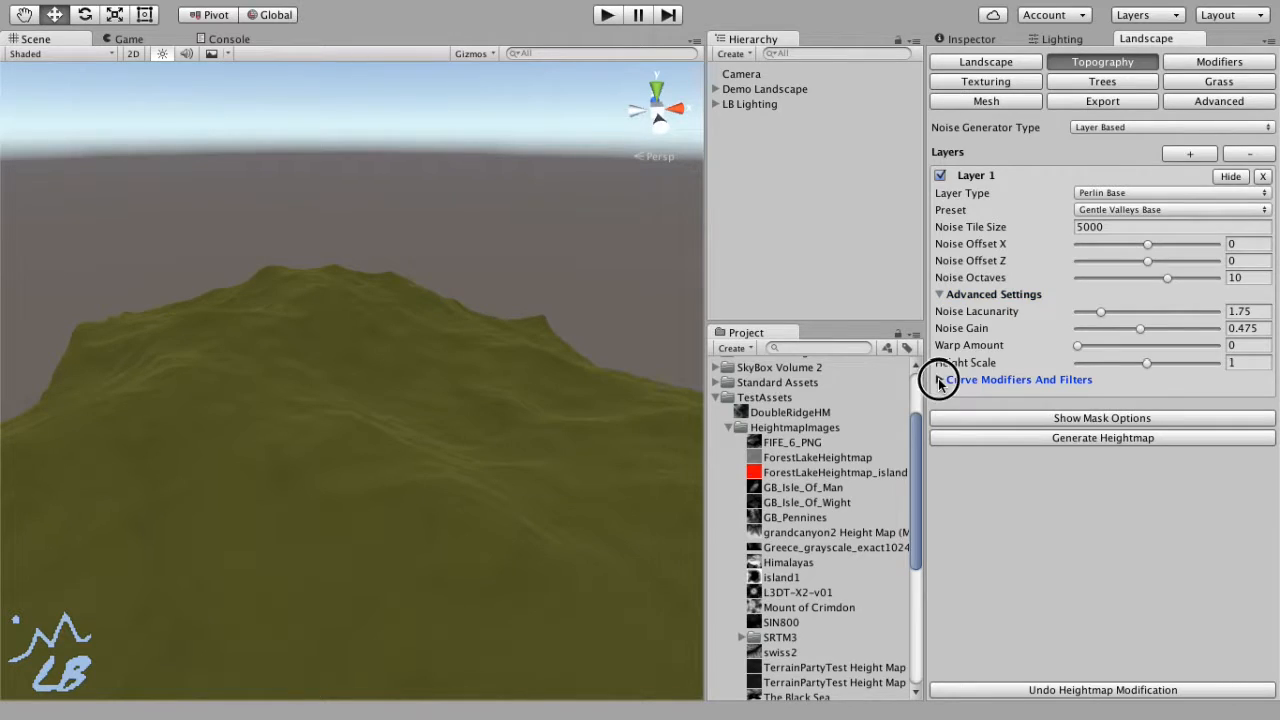
click(940, 380)
click(940, 380)
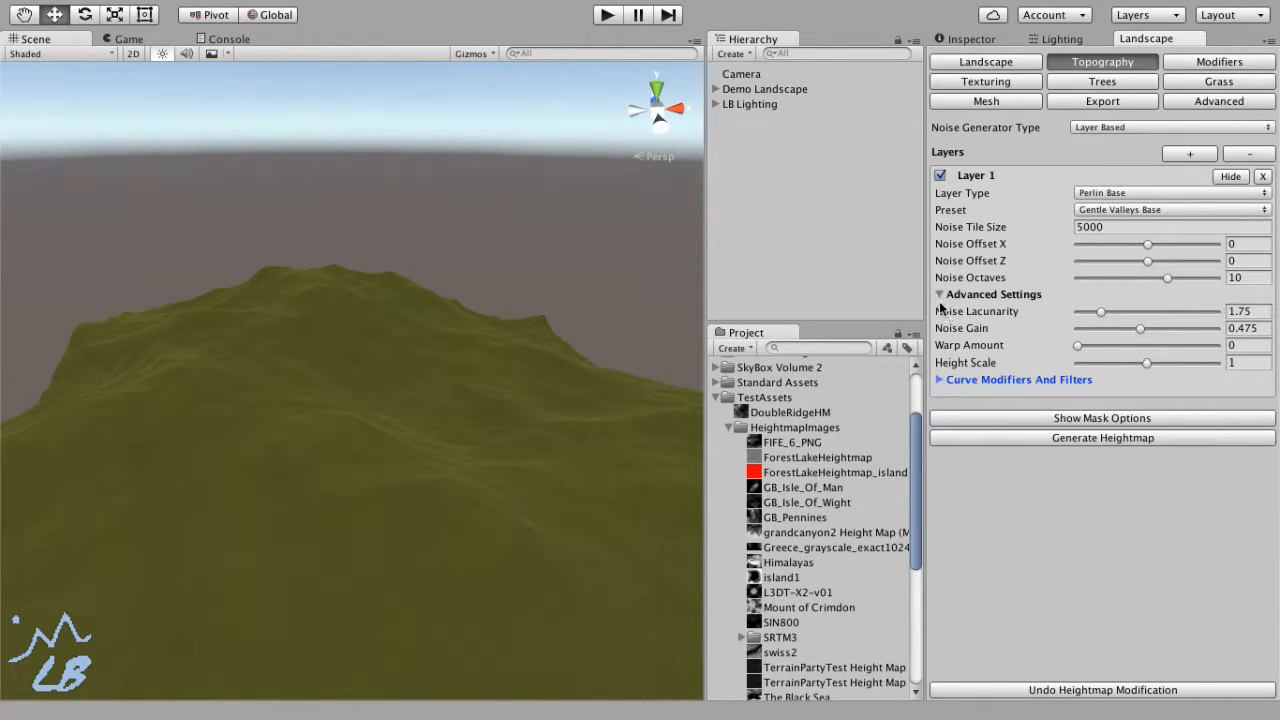
click(939, 295)
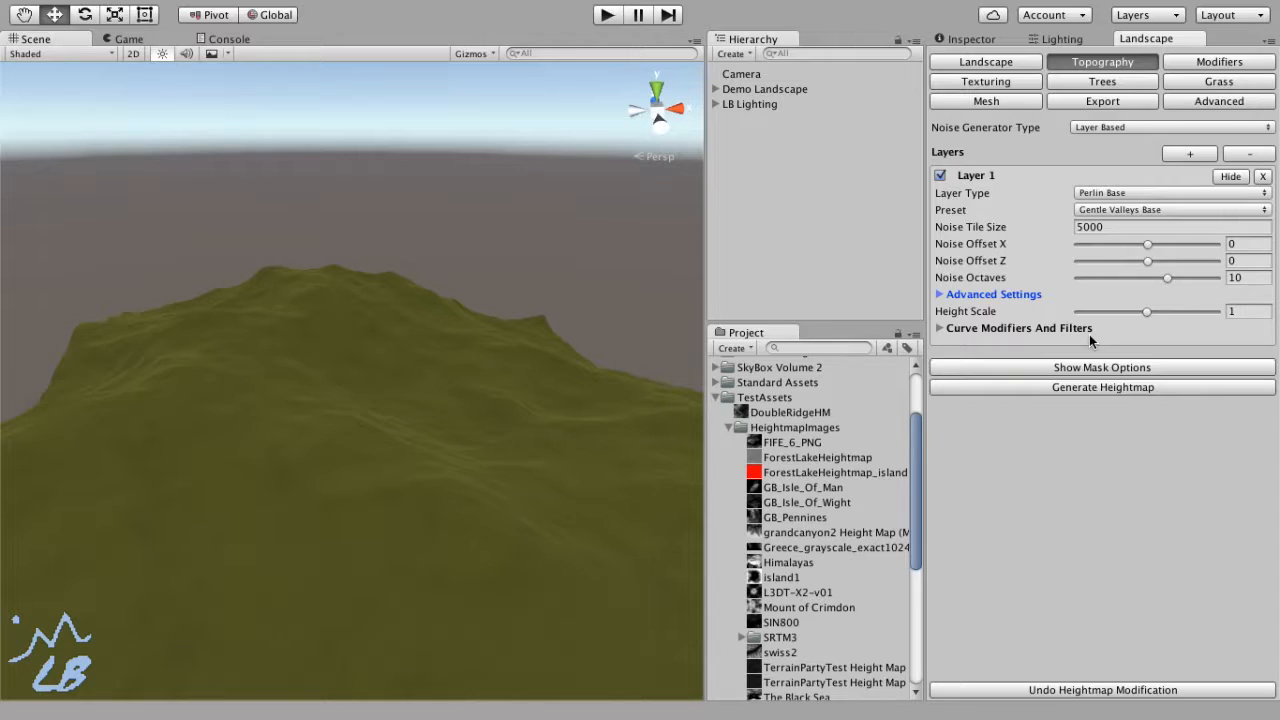
click(1166, 194)
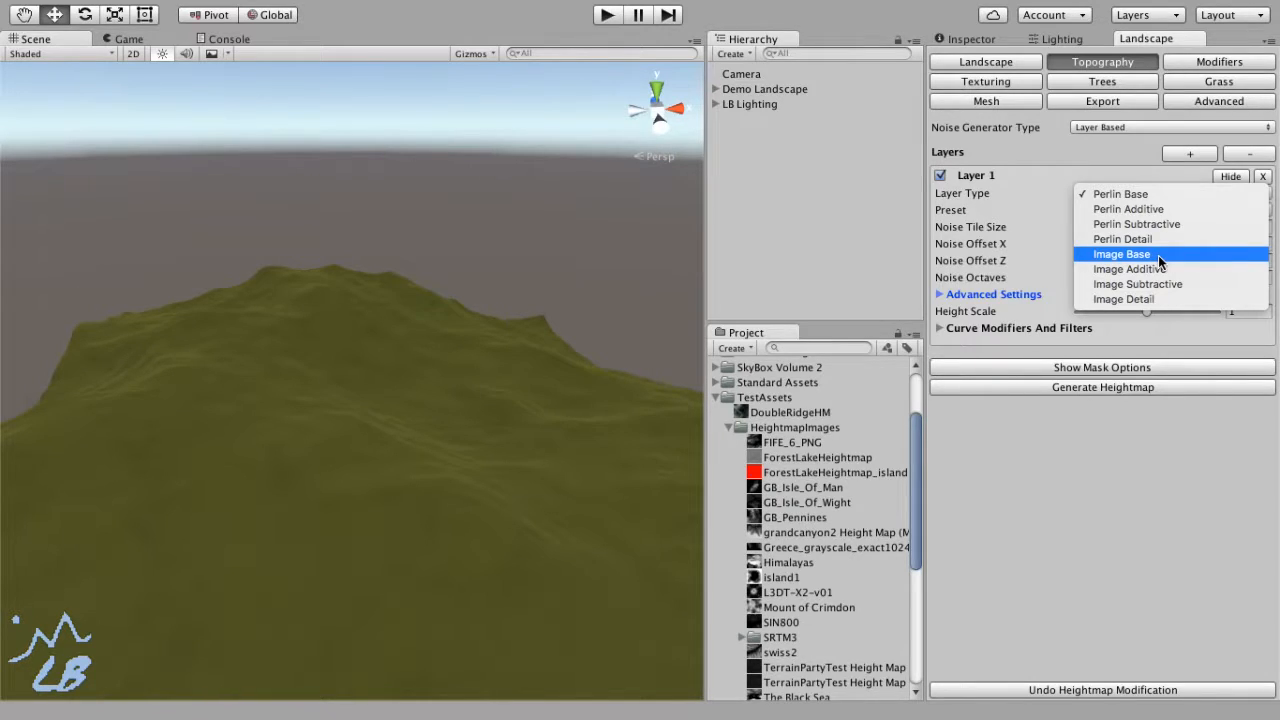
click(1048, 167)
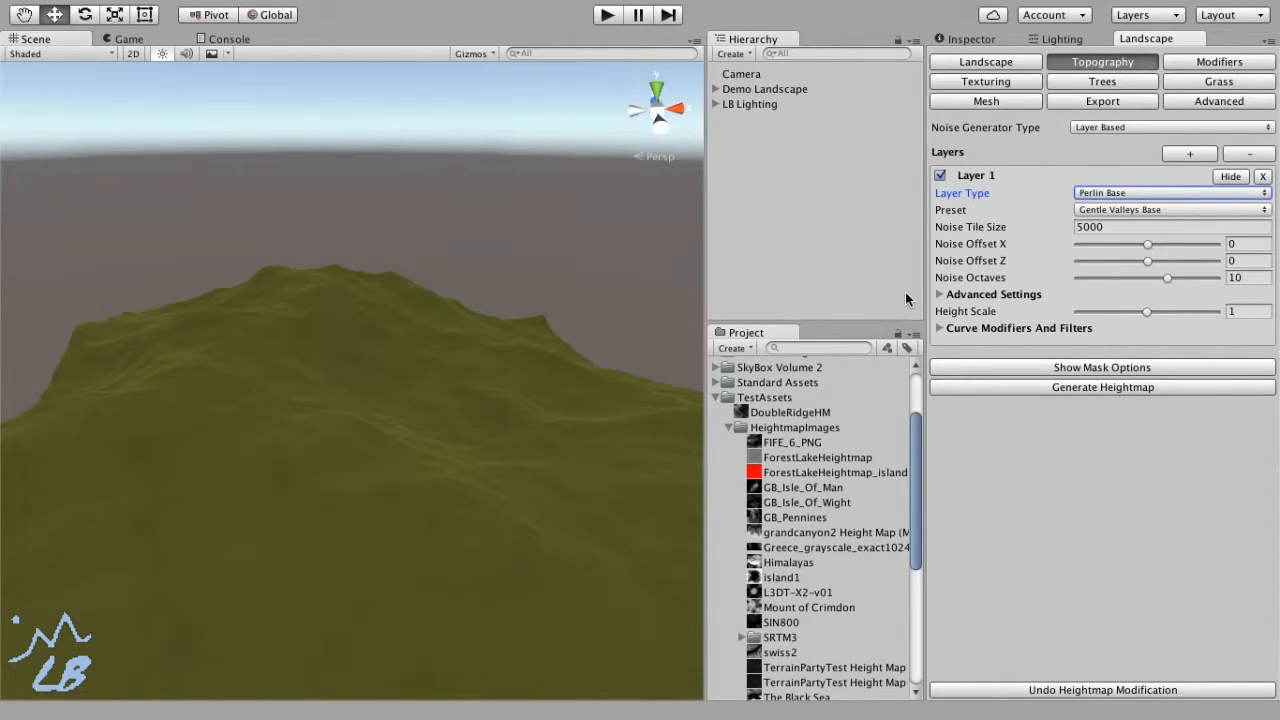
click(1126, 193)
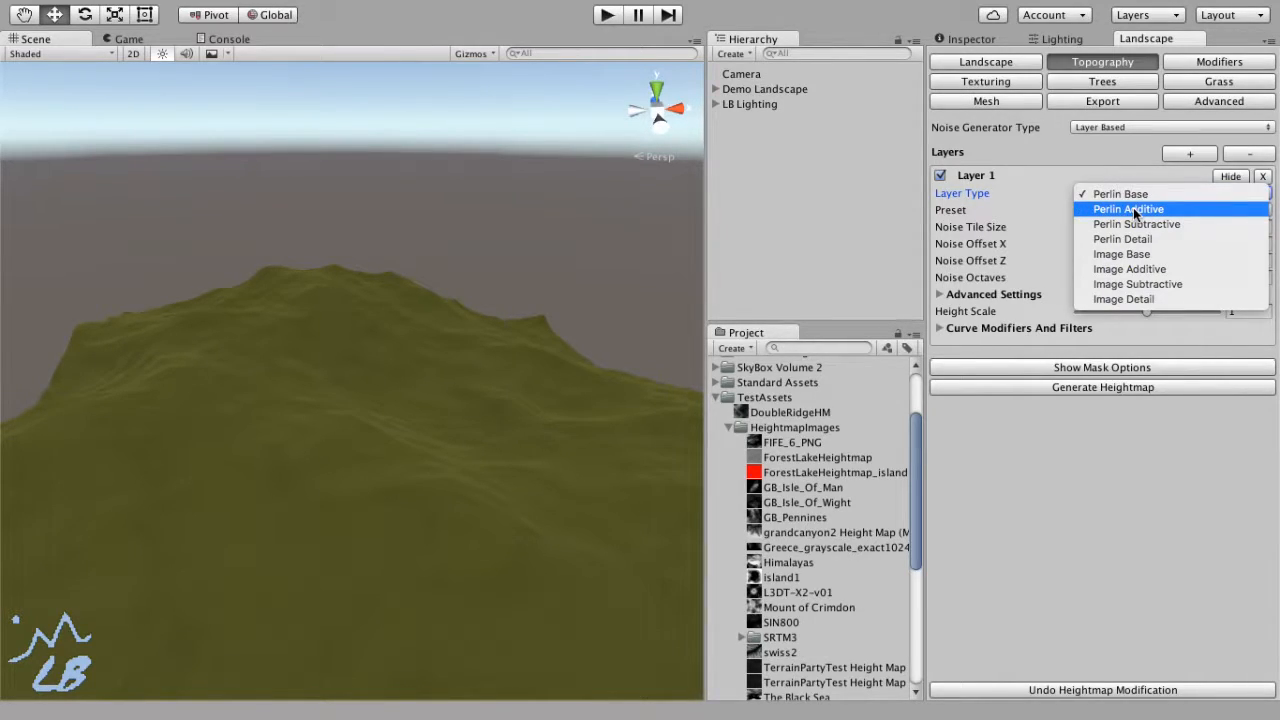
click(1053, 170)
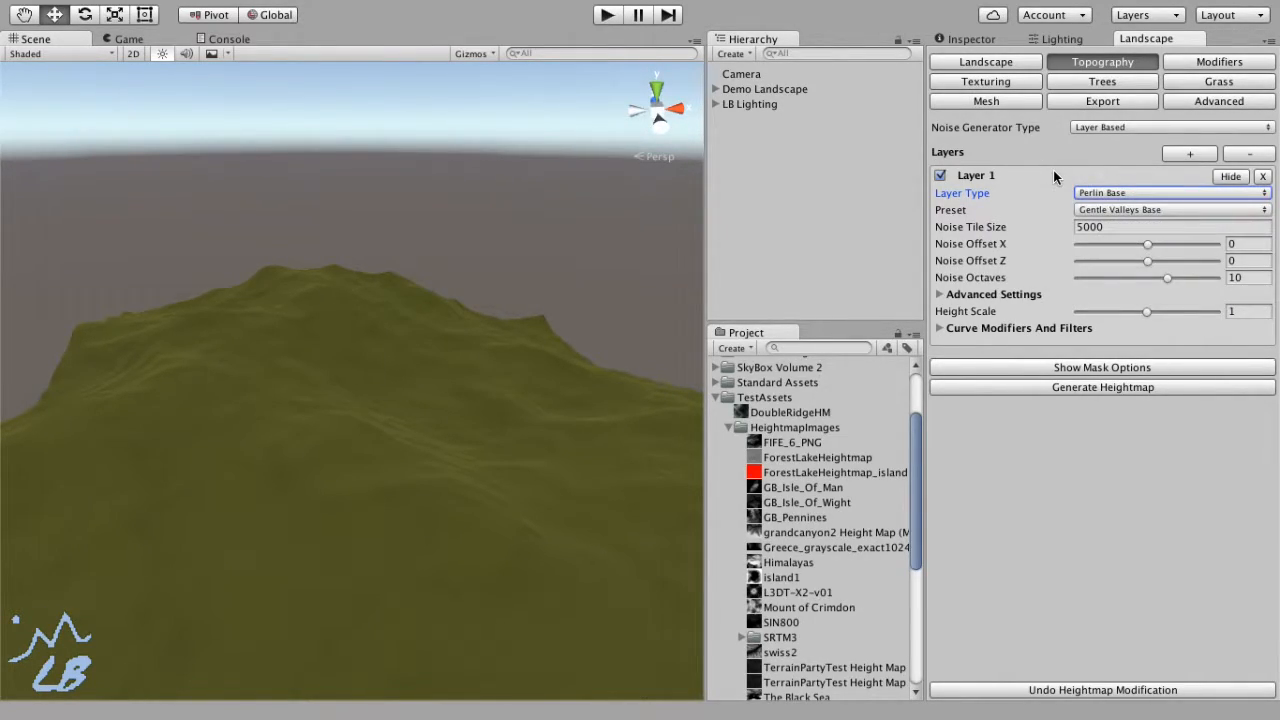
Add a second topography layer and set its layer type to Perlin Additive
click(1200, 152)
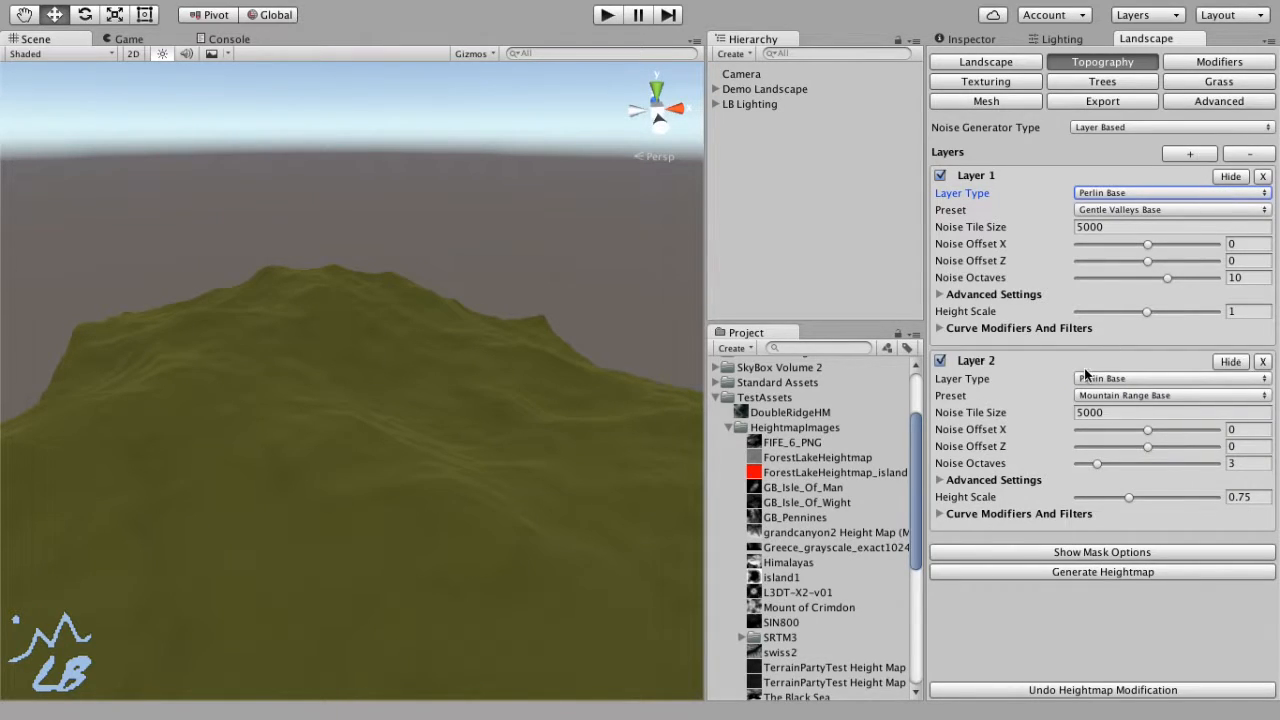
click(1131, 377)
click(1130, 392)
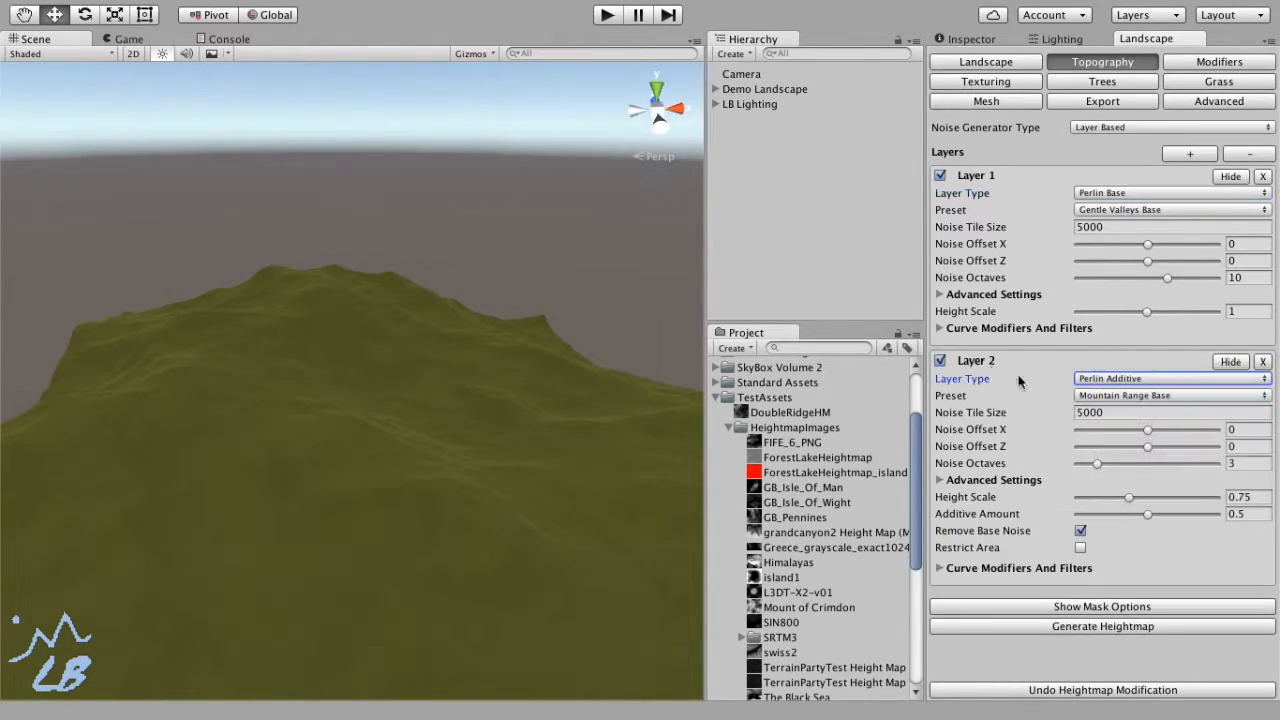
Disable Layer 2 and regenerate the heightmap with Layer 1's preset set to Desert Floor Base
click(940, 360)
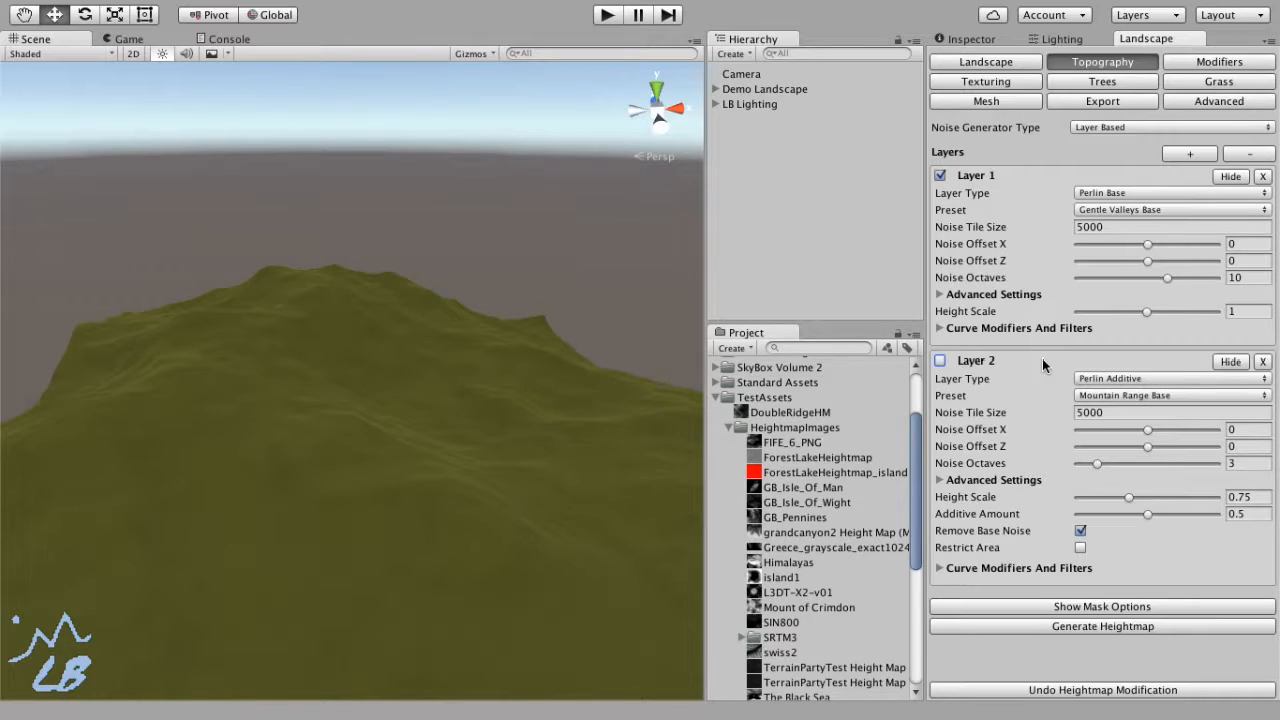
click(1213, 210)
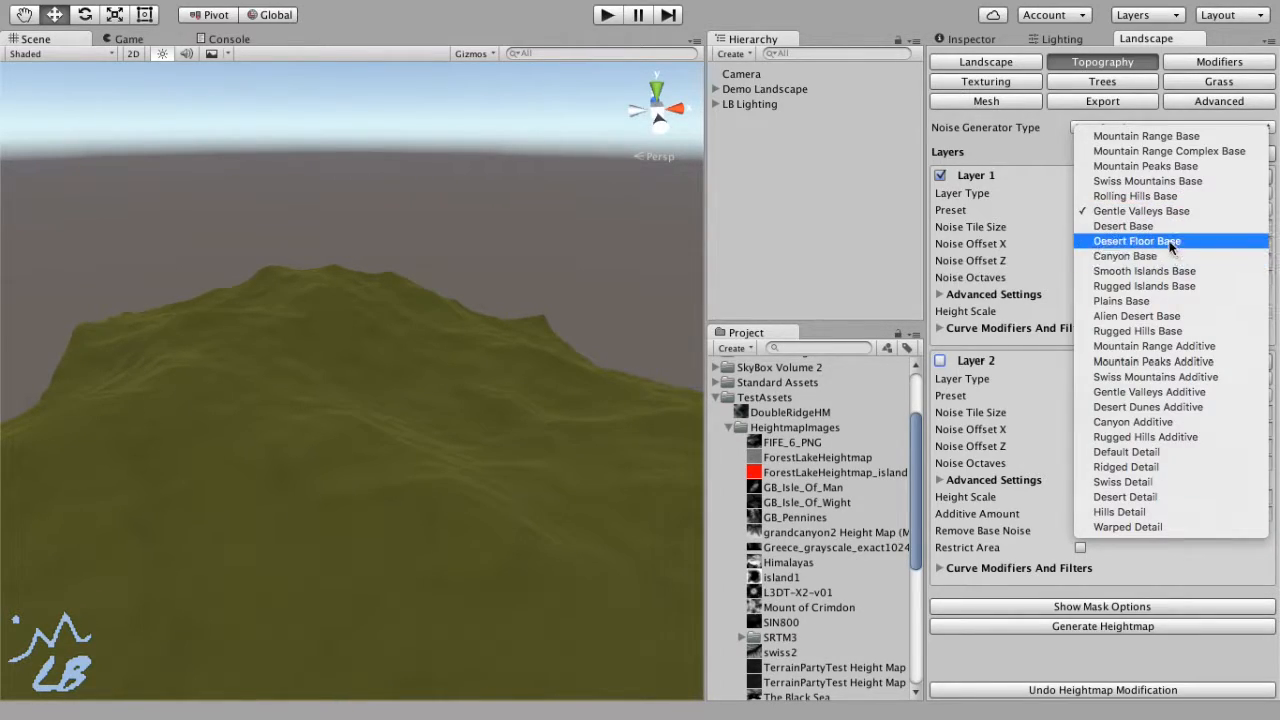
click(1172, 243)
click(1116, 627)
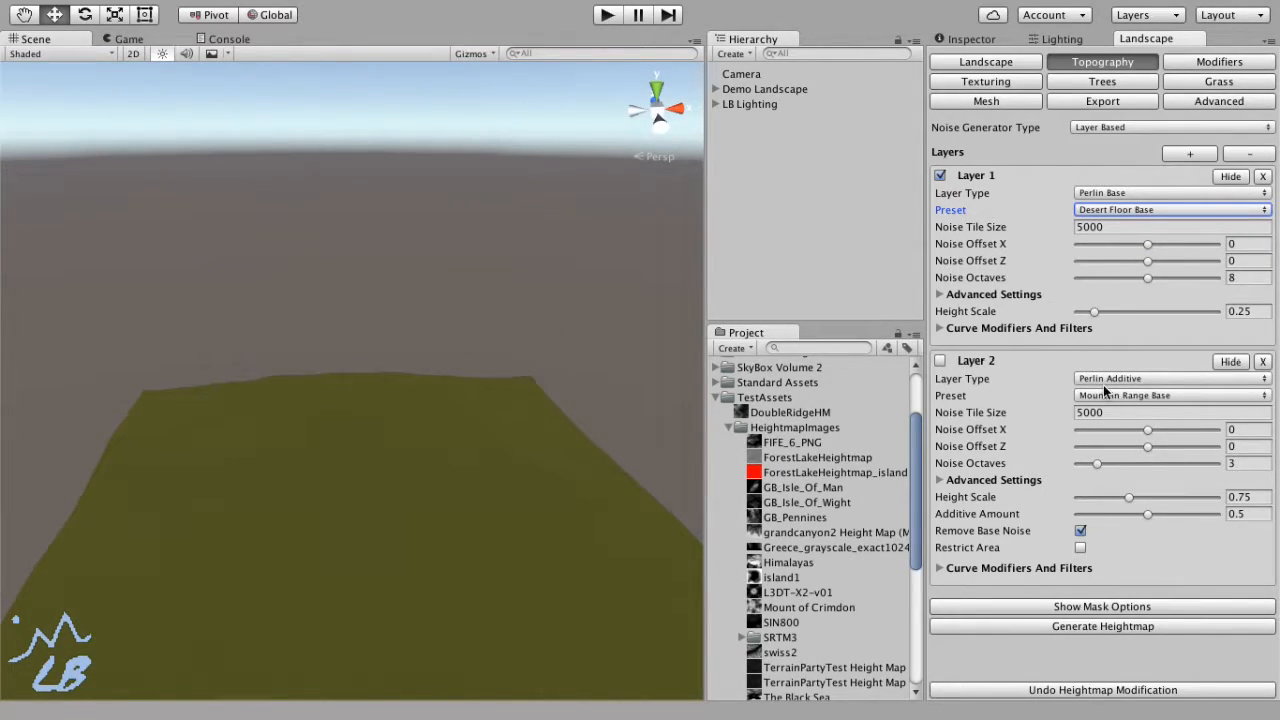
Enable Layer 2 with the Mountain Range Additive preset and an additive amount of 0.75, and regenerate the heightmap
click(1130, 396)
scroll(1189, 490, down, 2)
click(1185, 525)
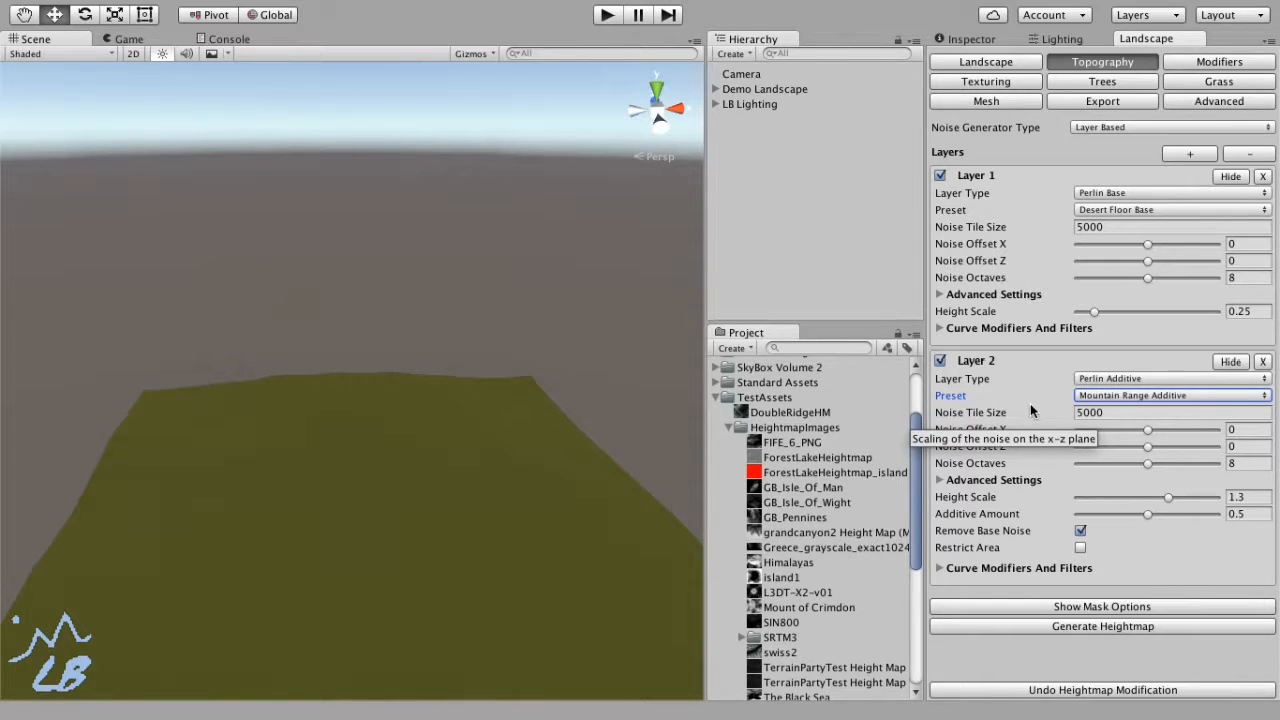
click(1239, 514)
text(0.75)
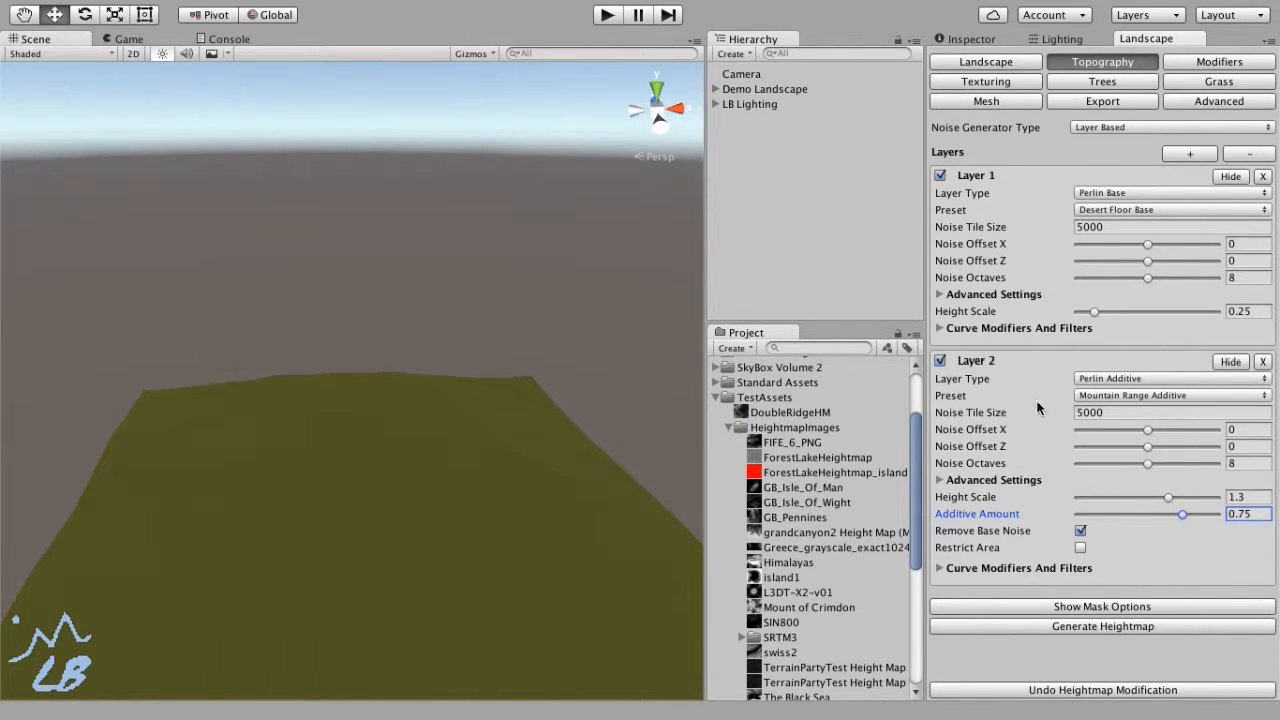
click(1082, 625)
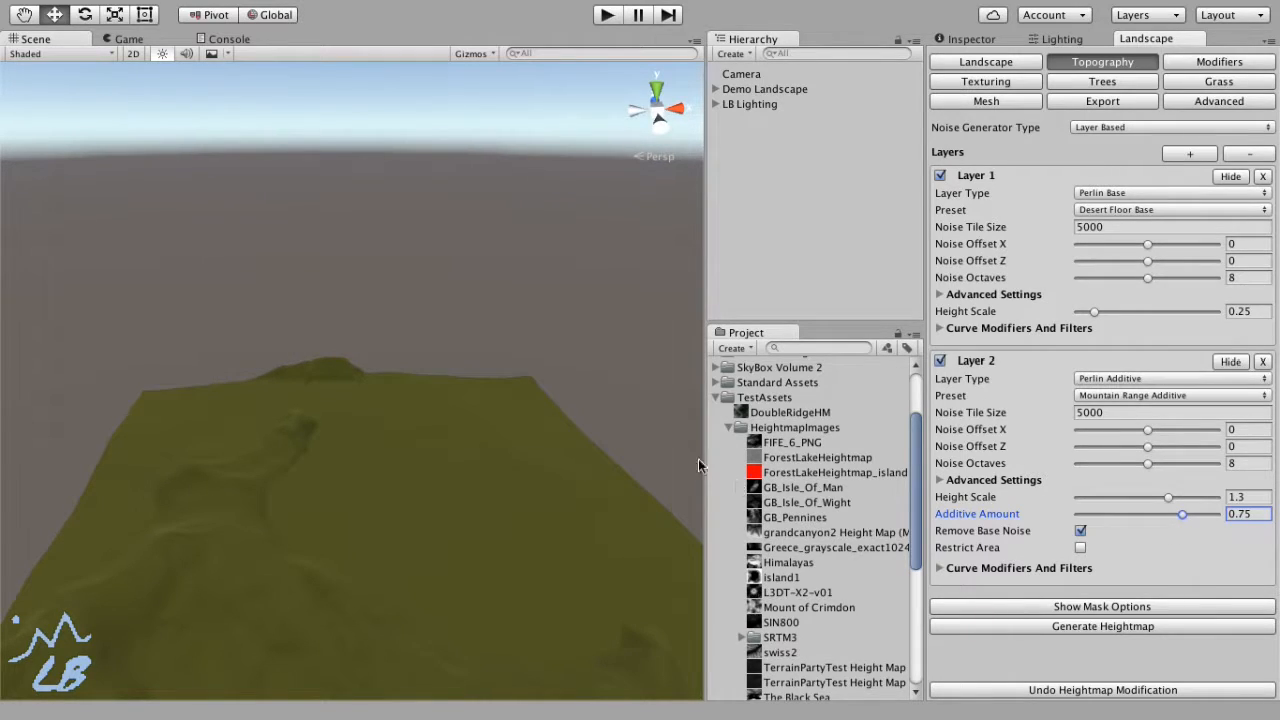
Set Layer 2's additive amount to 0.85 and regenerate the heightmap
alt+drag(606, 465, 172, 490)
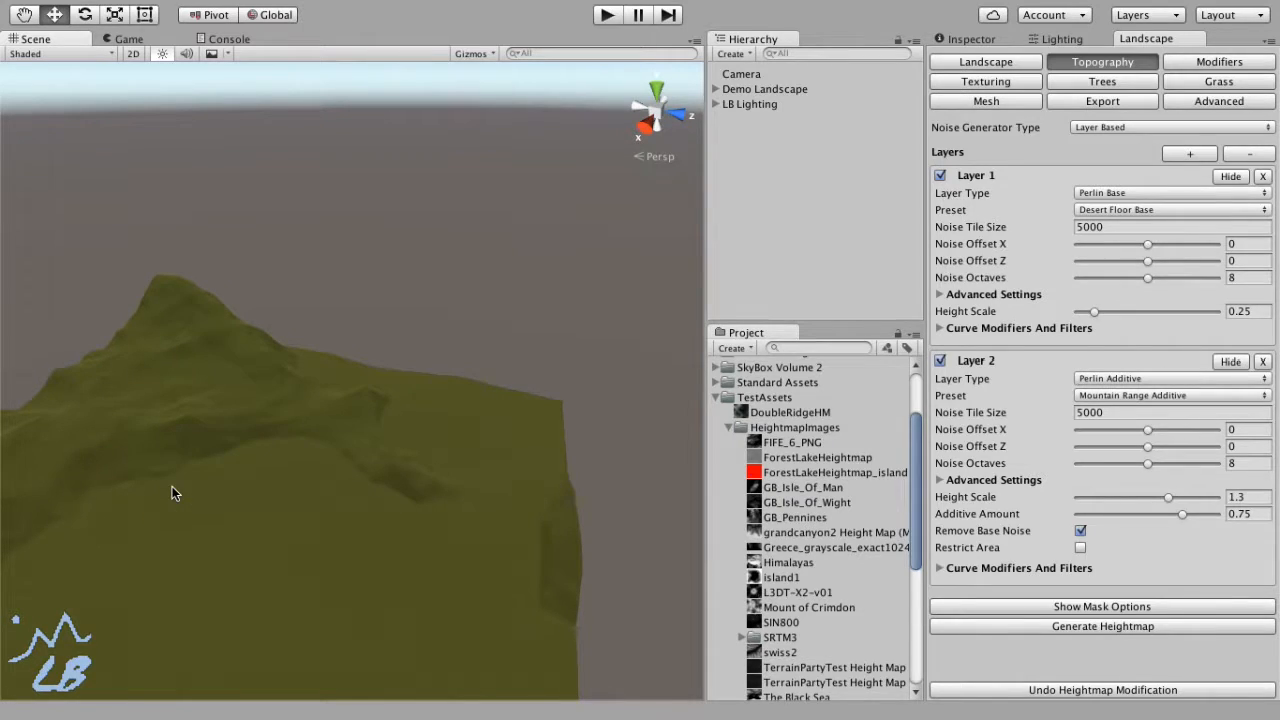
alt+drag(363, 503, 362, 568)
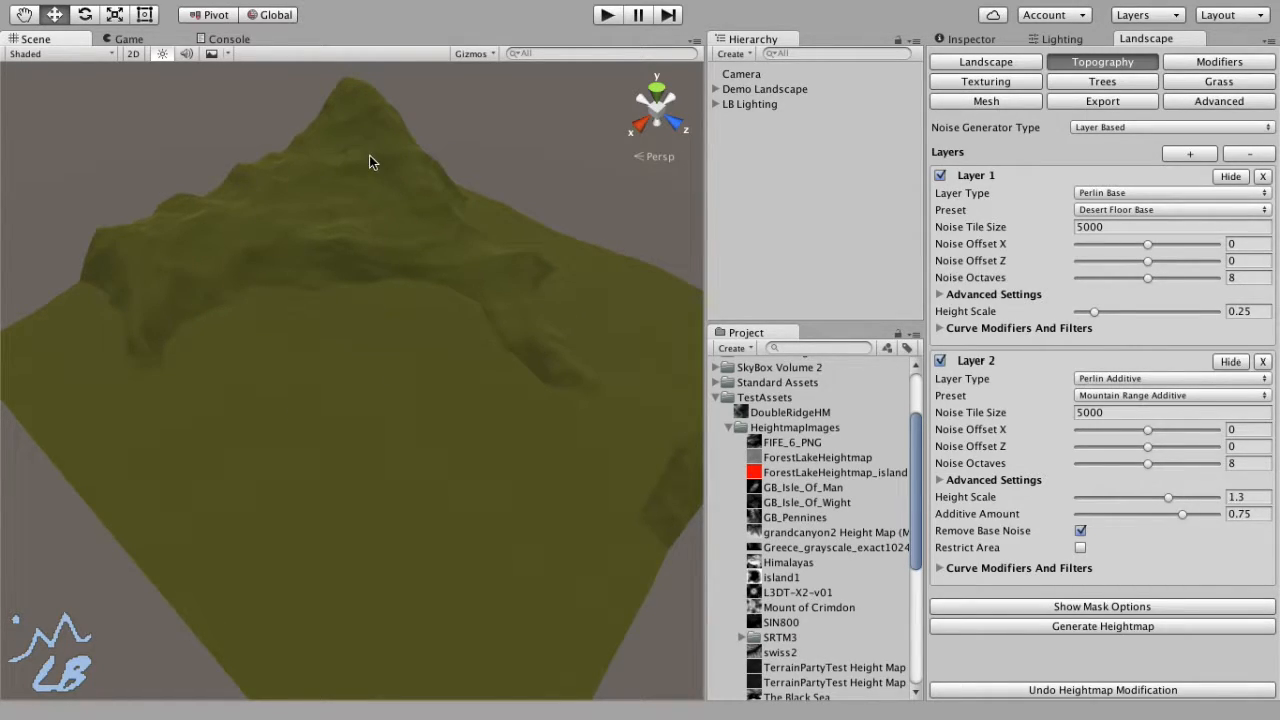
click(1250, 513)
text(0.85)
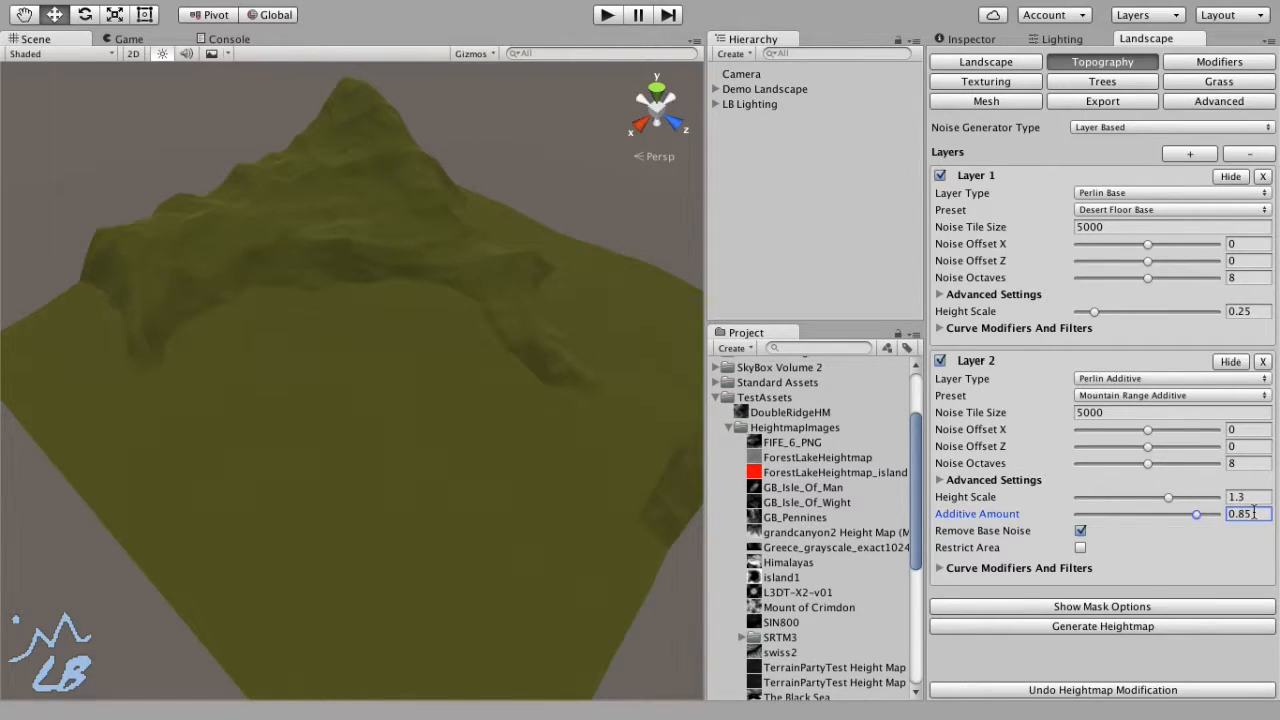
click(1162, 626)
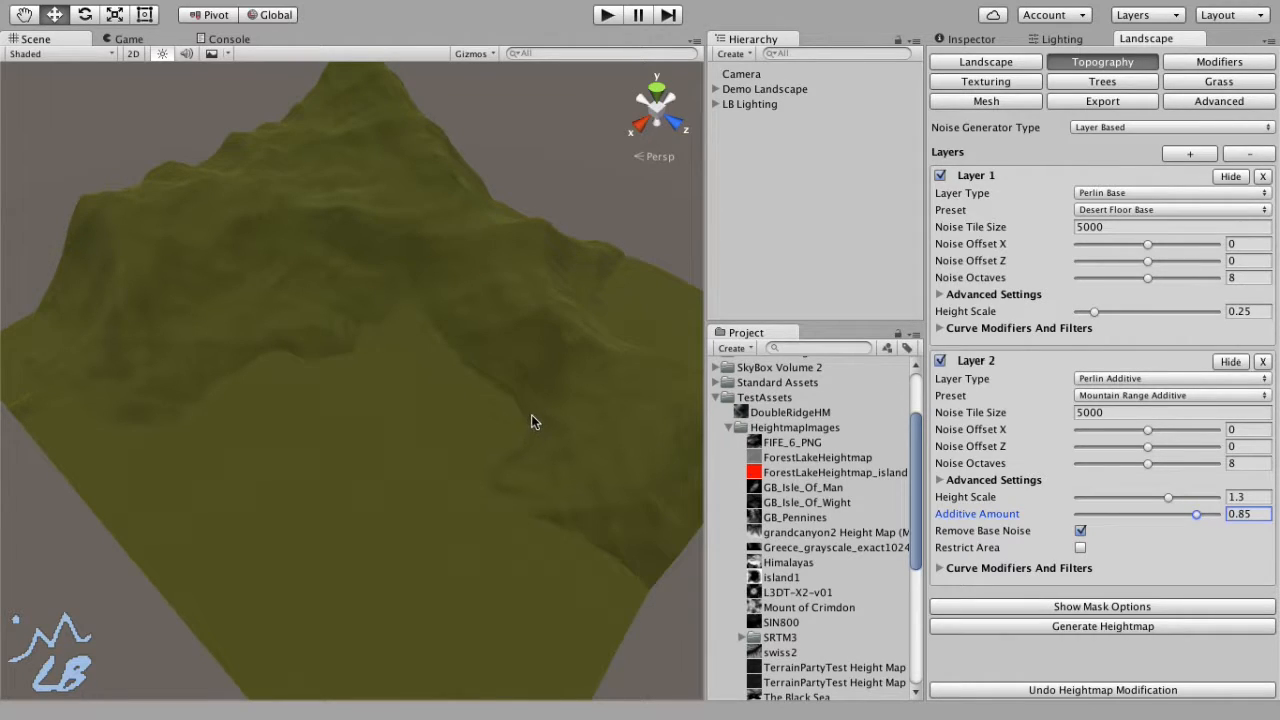
Set Layer 2's height scale to 1.75 and regenerate the heightmap
click(1244, 497)
text(1.75)
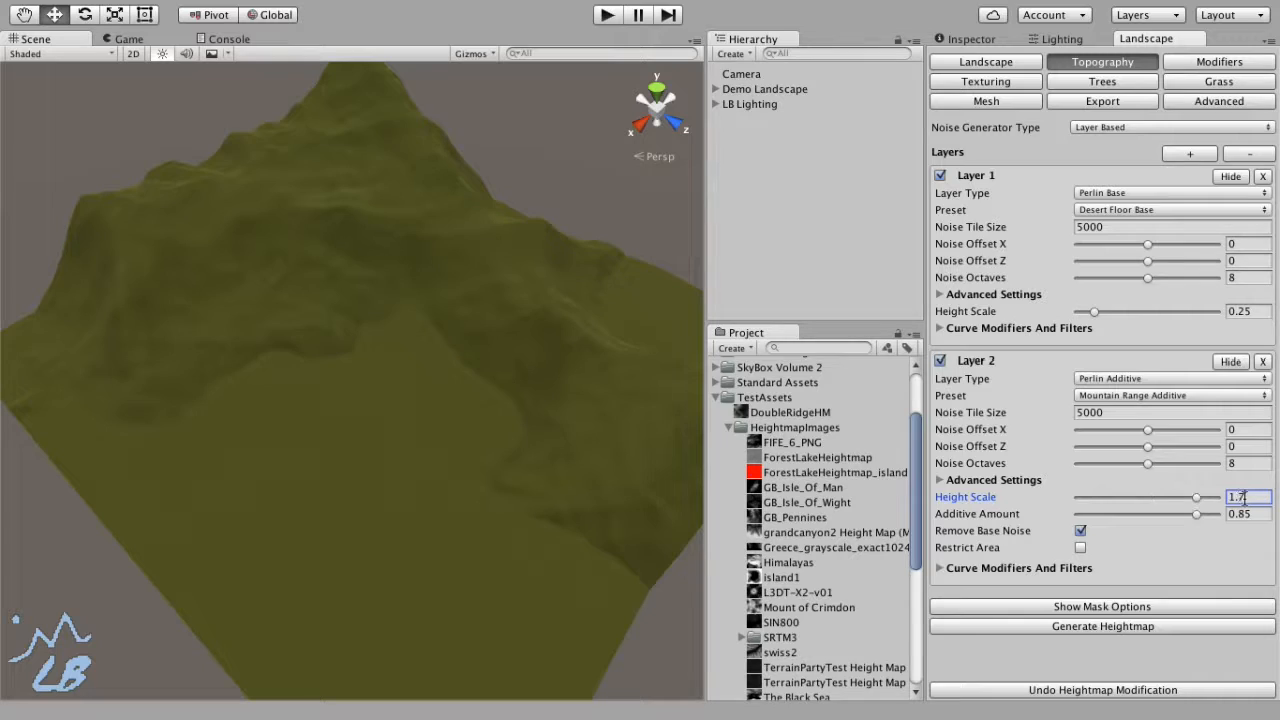
click(1149, 626)
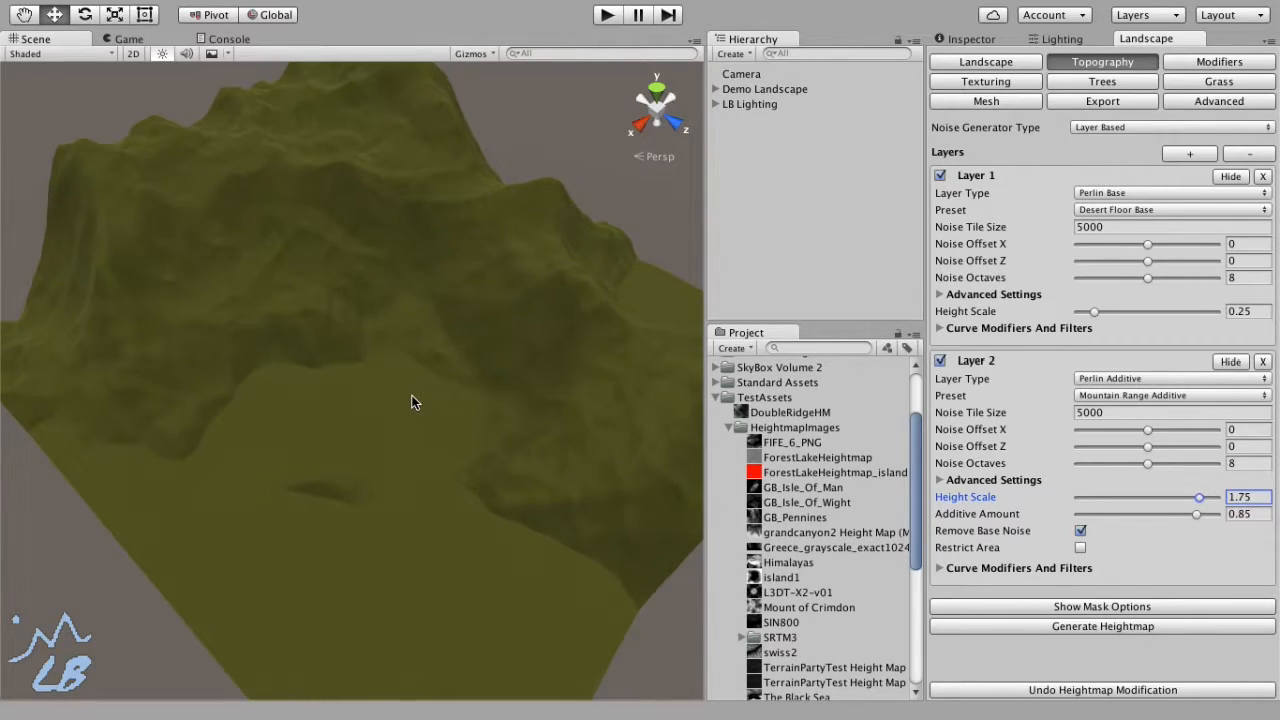
alt+drag(466, 387, 465, 298)
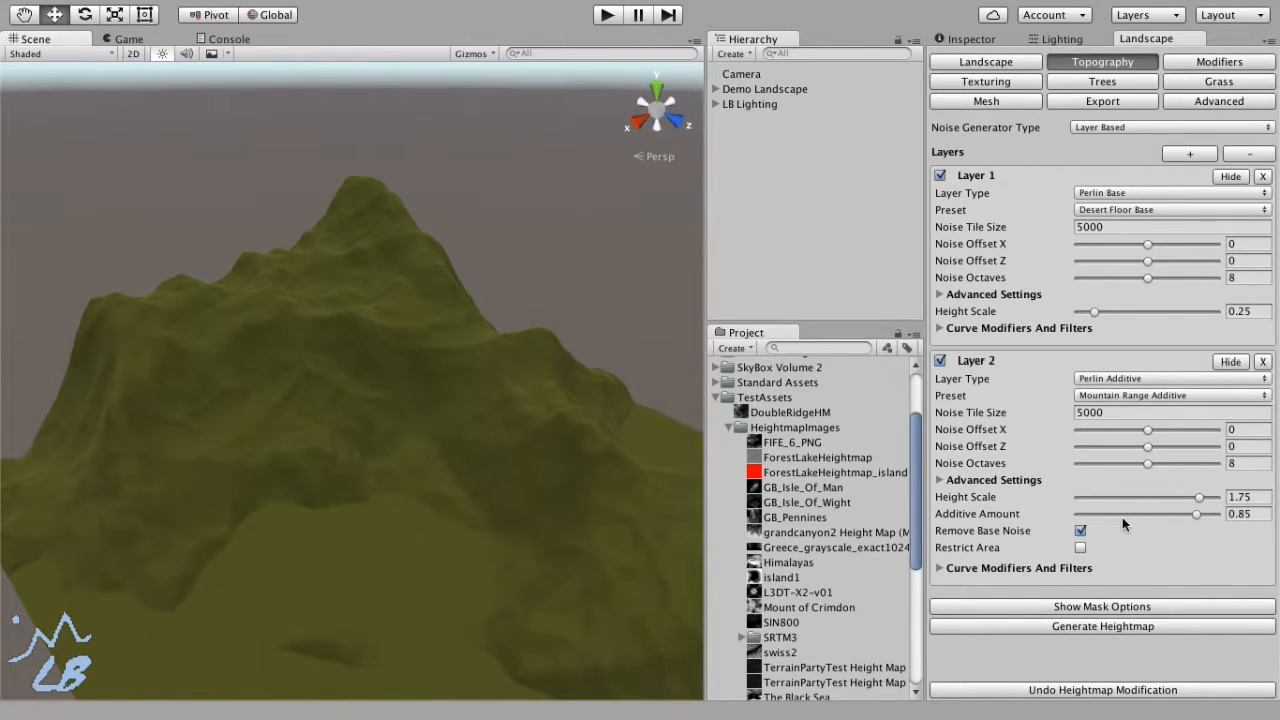
Set Layer 2's additive amount back to 0.75 and its height scale to 1.3, and regenerate the heightmap
click(1250, 513)
text(0.75)
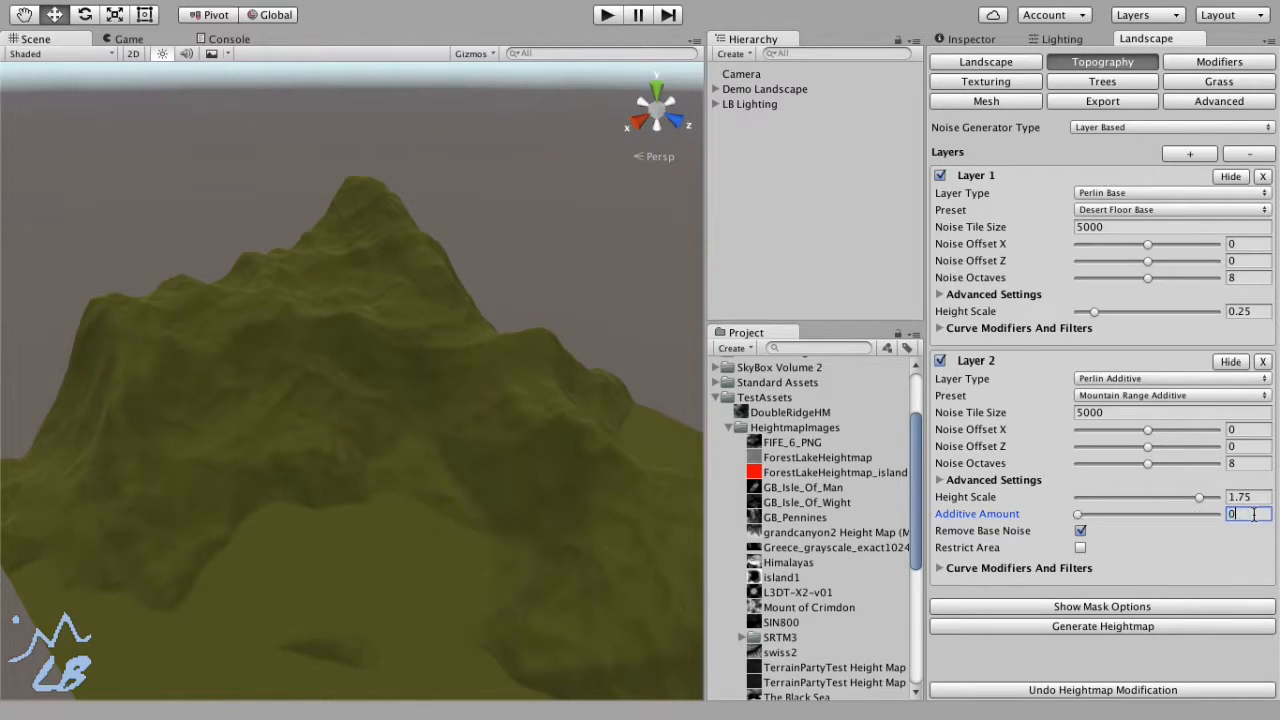
click(1250, 496)
text(1.3)
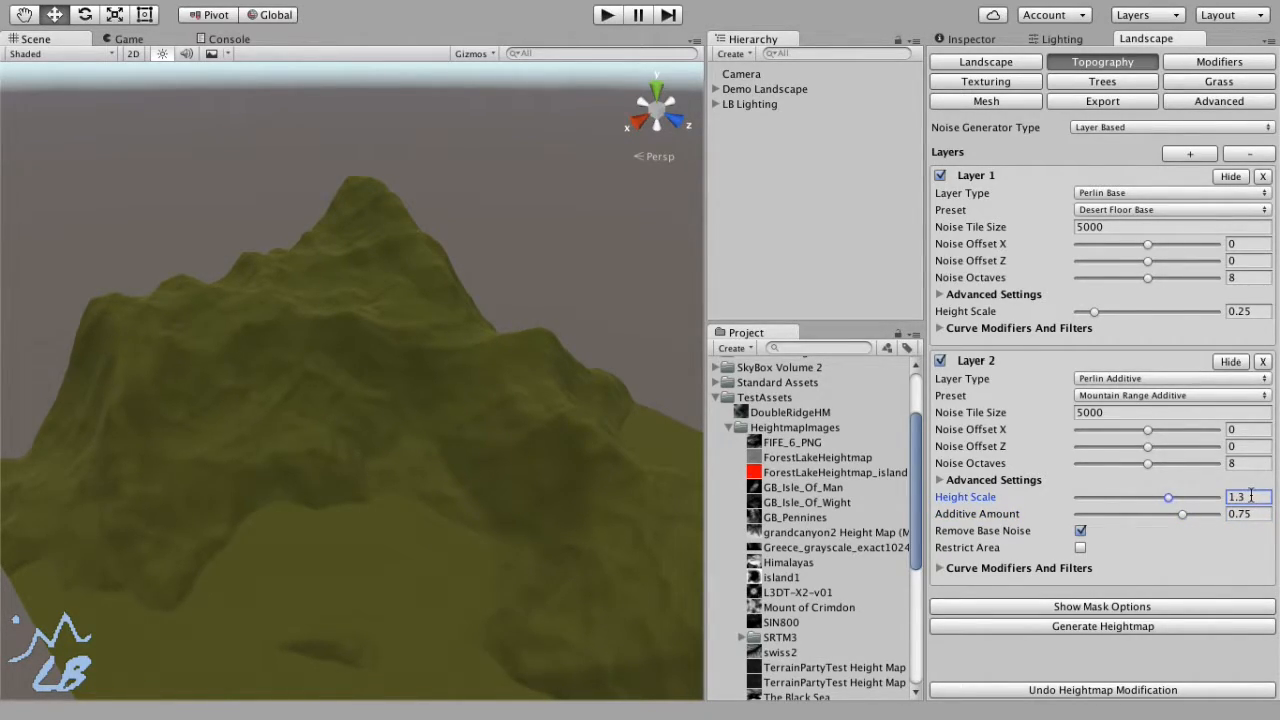
click(1147, 627)
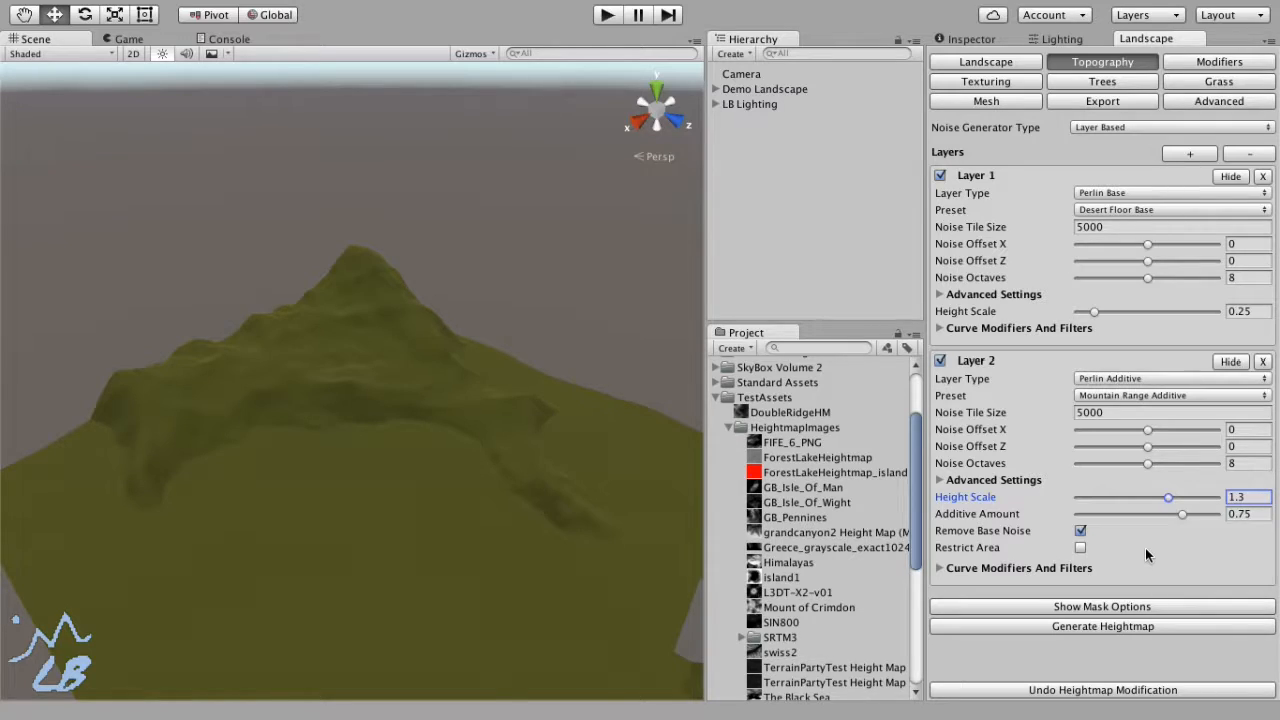
Turn on Restrict Area for Layer 2, enable its area picker and move the area to about X 962, Y 754
click(1080, 547)
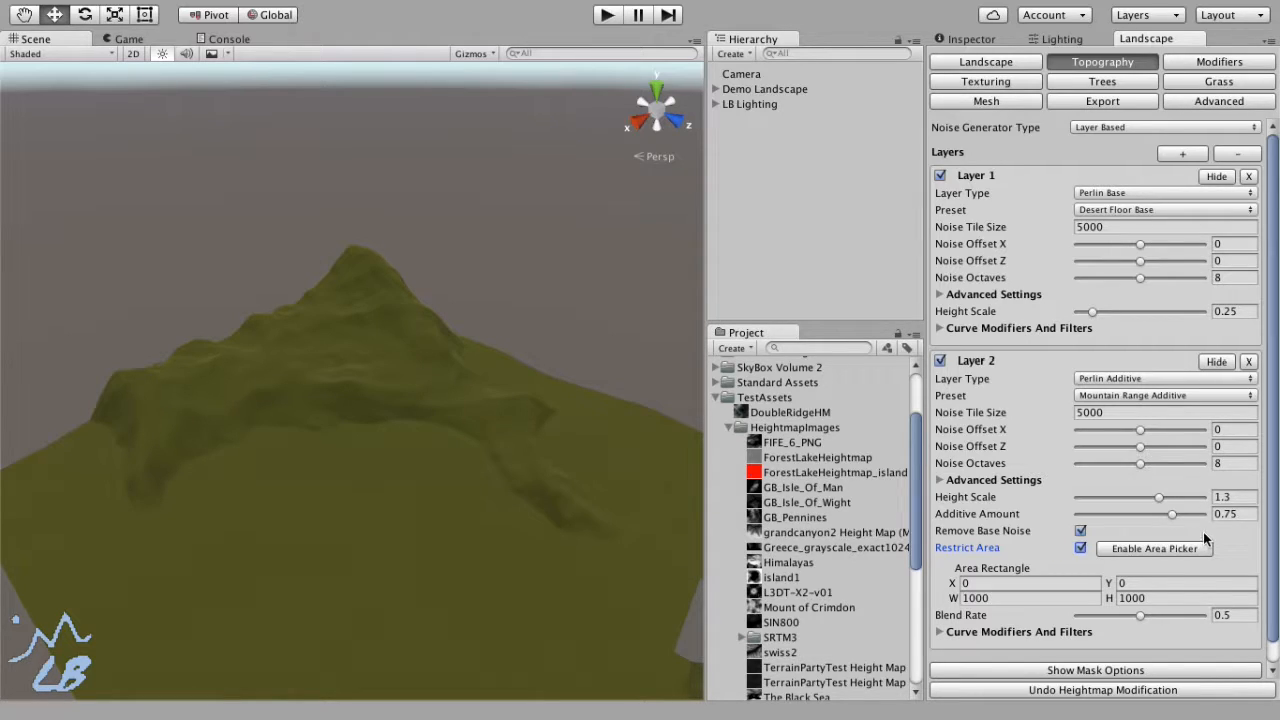
click(1155, 549)
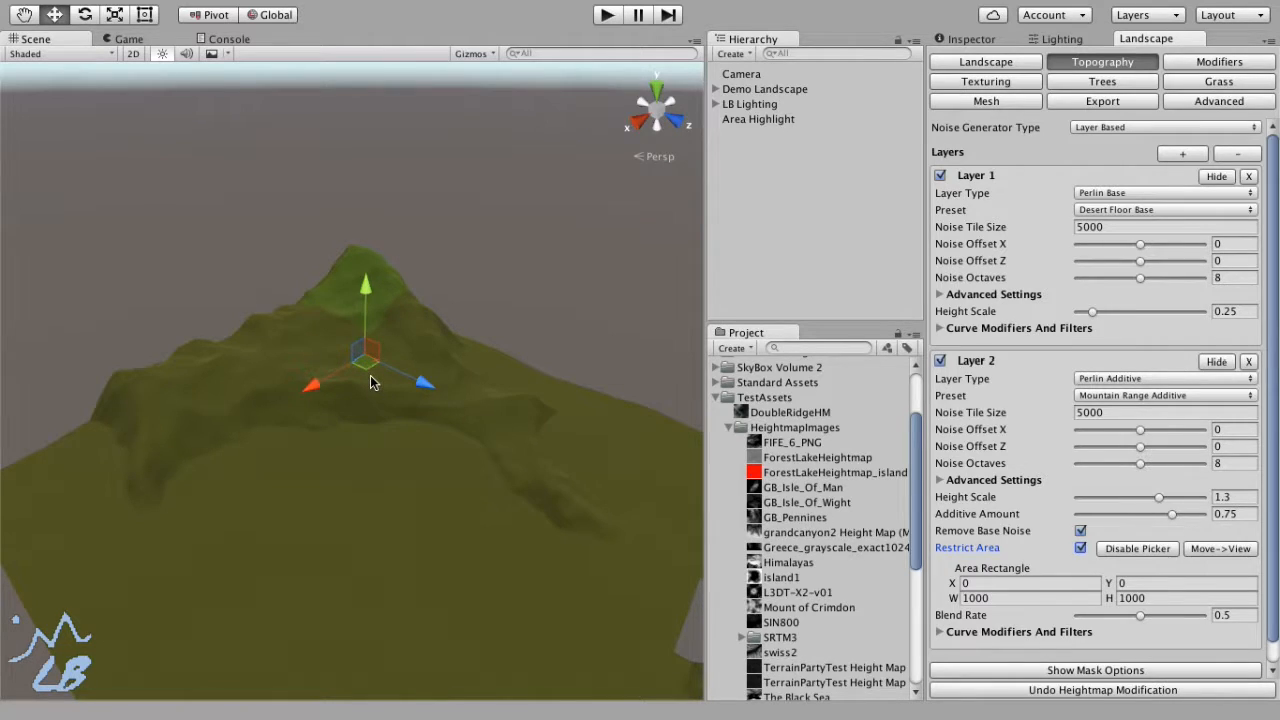
drag(362, 361, 362, 449)
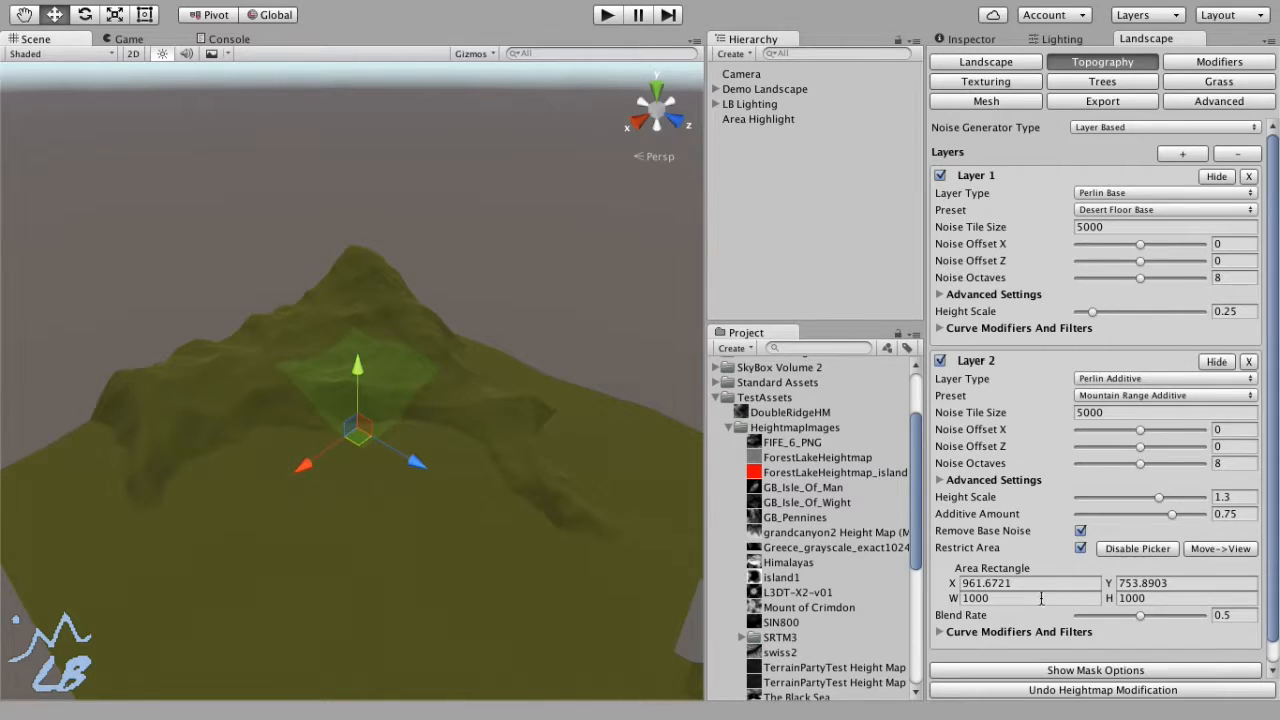
Resize Layer 2's restricted area to 2000 by 2000 and move it over the mountain peak at about X 228, Y 18
click(1016, 598)
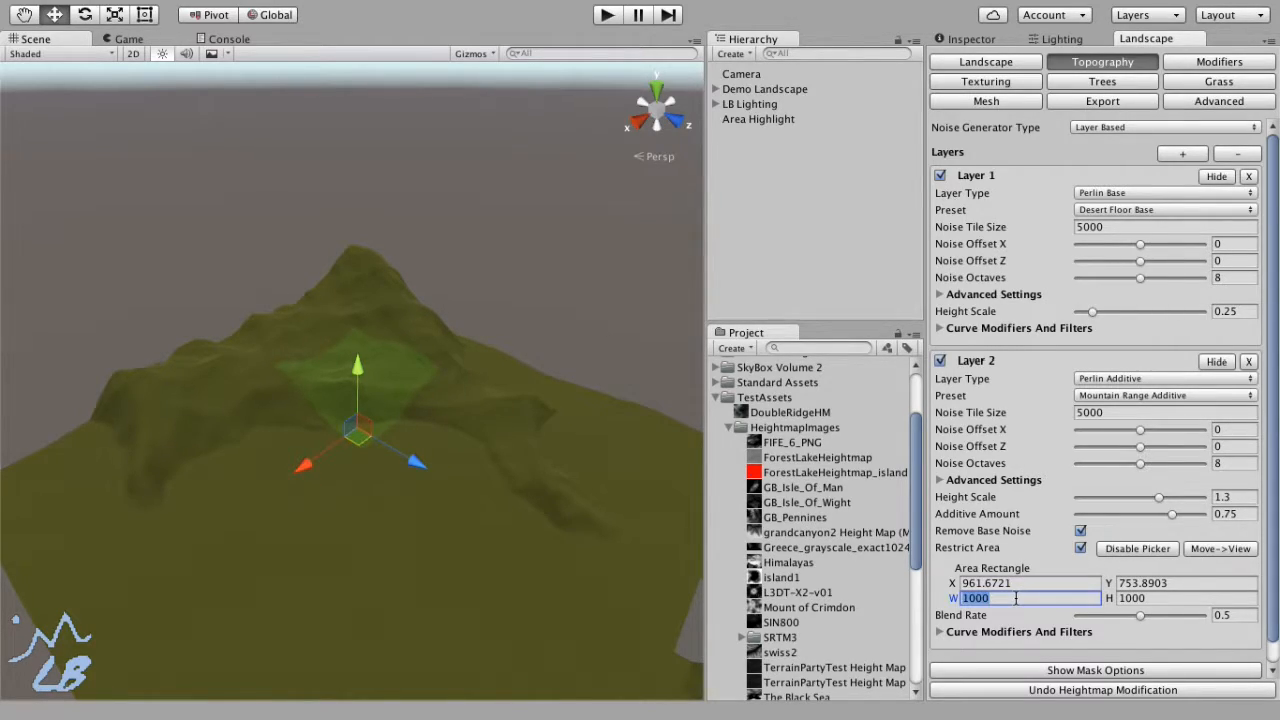
text(2000)
click(1146, 598)
text(20)
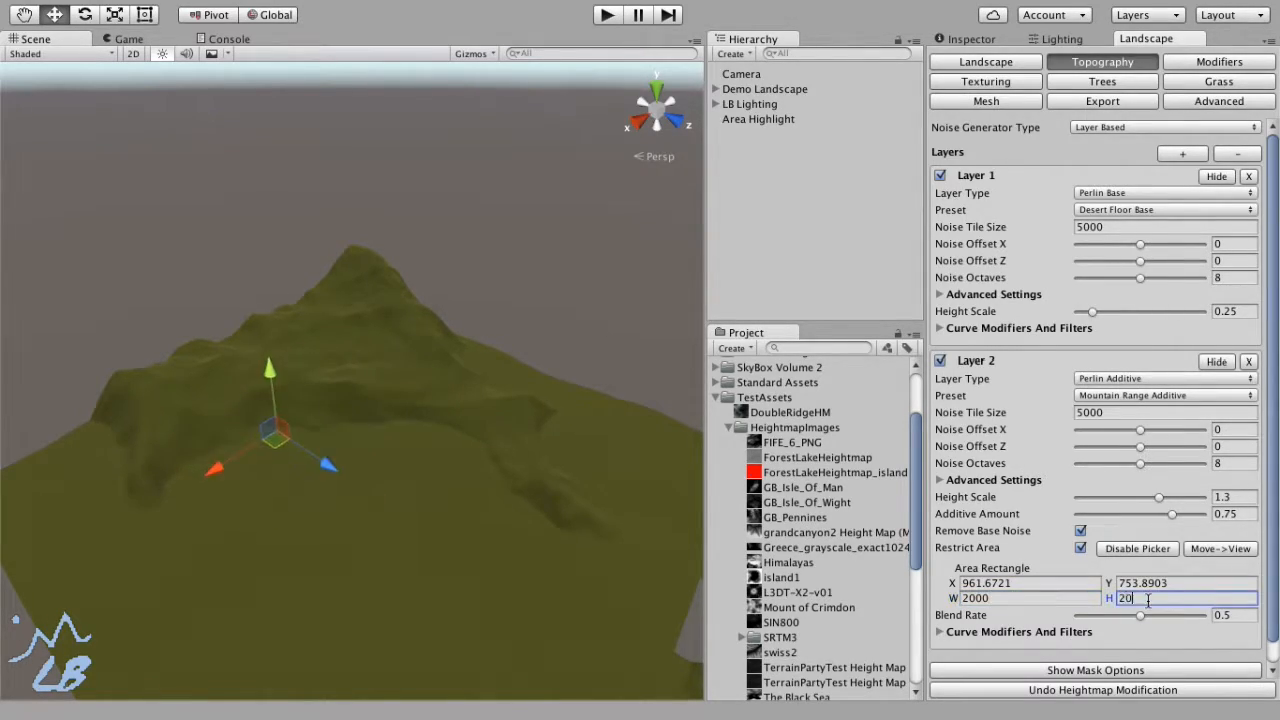
text(00)
key(Return)
drag(362, 504, 353, 415)
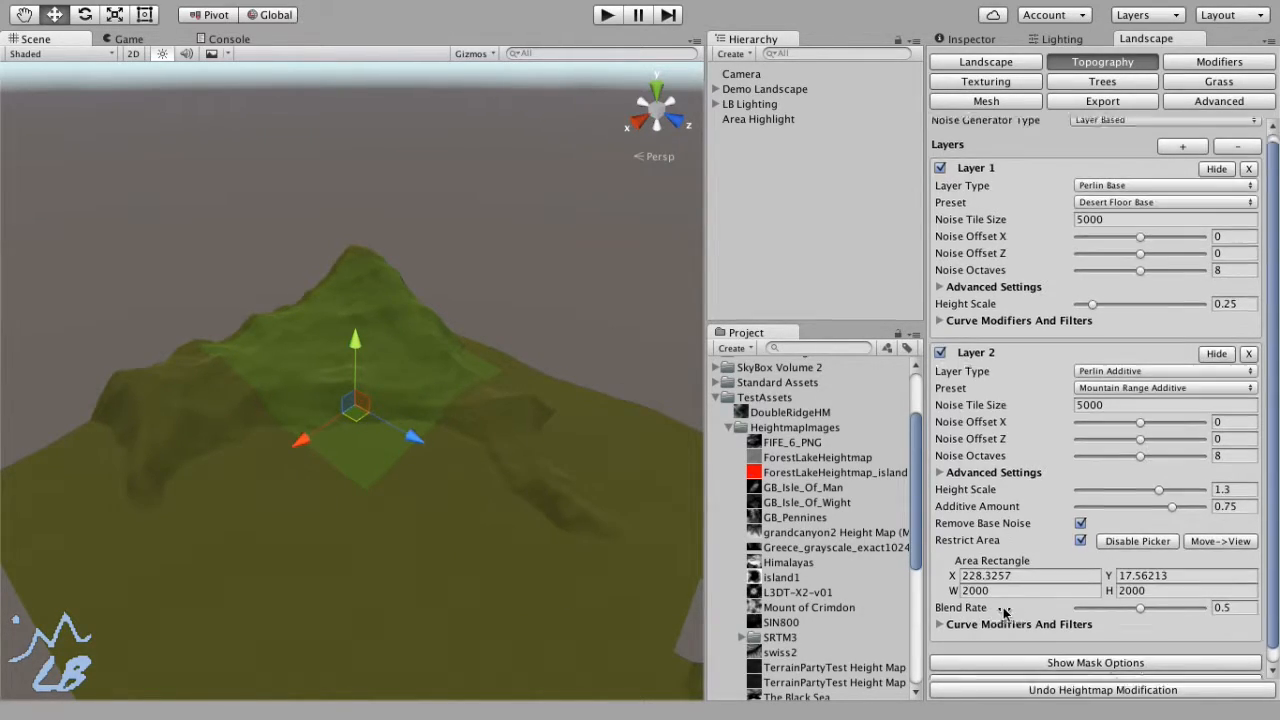
Regenerate the heightmap with Layer 2's restricted area and turn off the area picker
click(1046, 669)
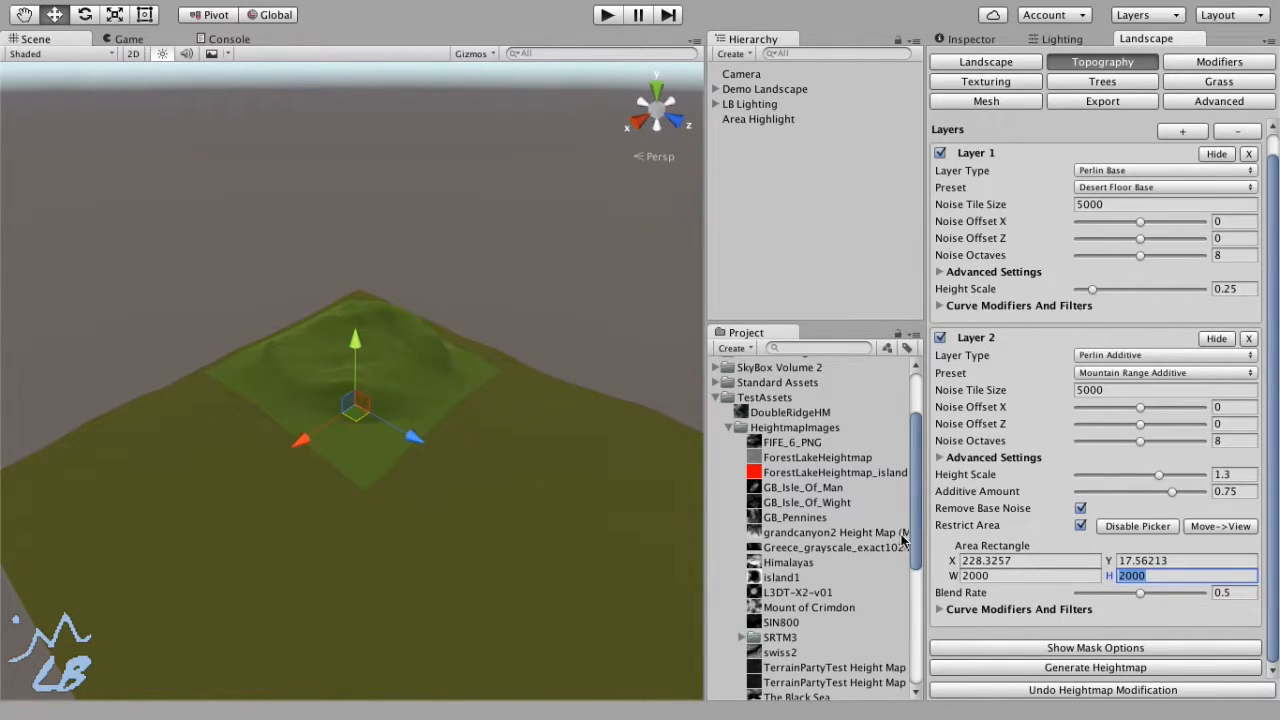
click(1136, 528)
alt+drag(276, 409, 266, 296)
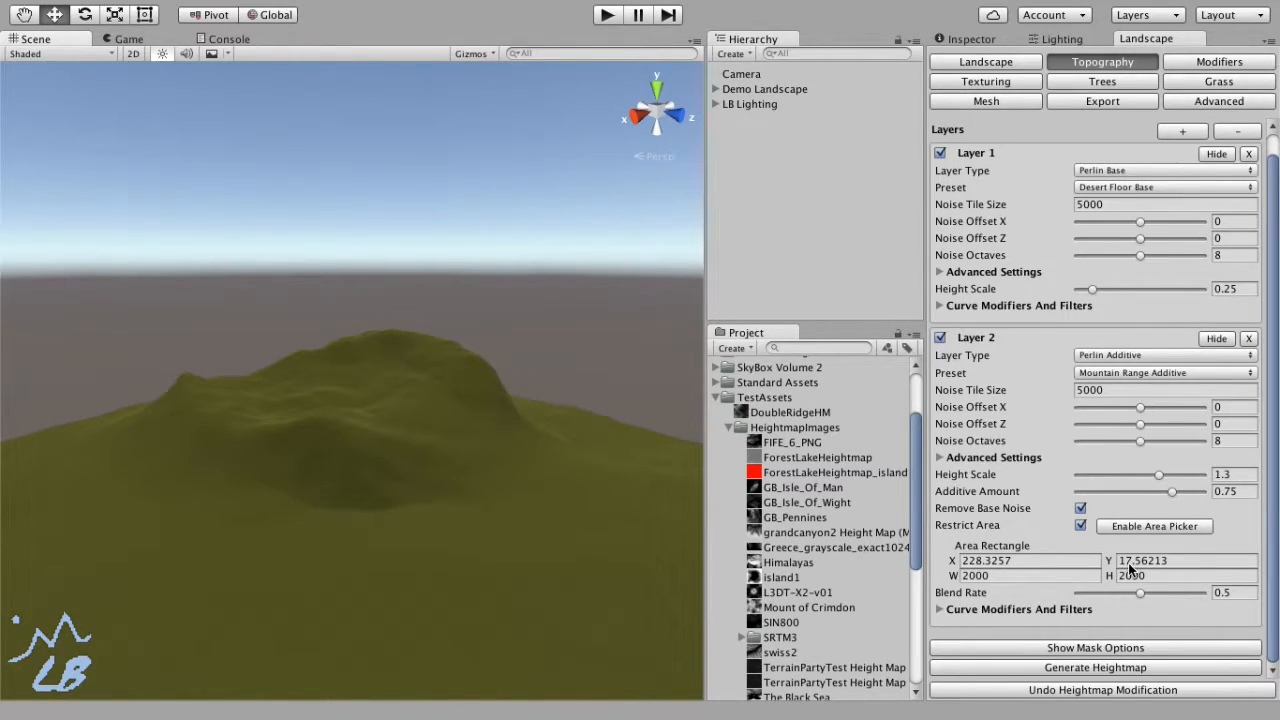
Set the restricted area's blend rate to 0.75 and regenerate the heightmap
click(1238, 592)
text(0.75)
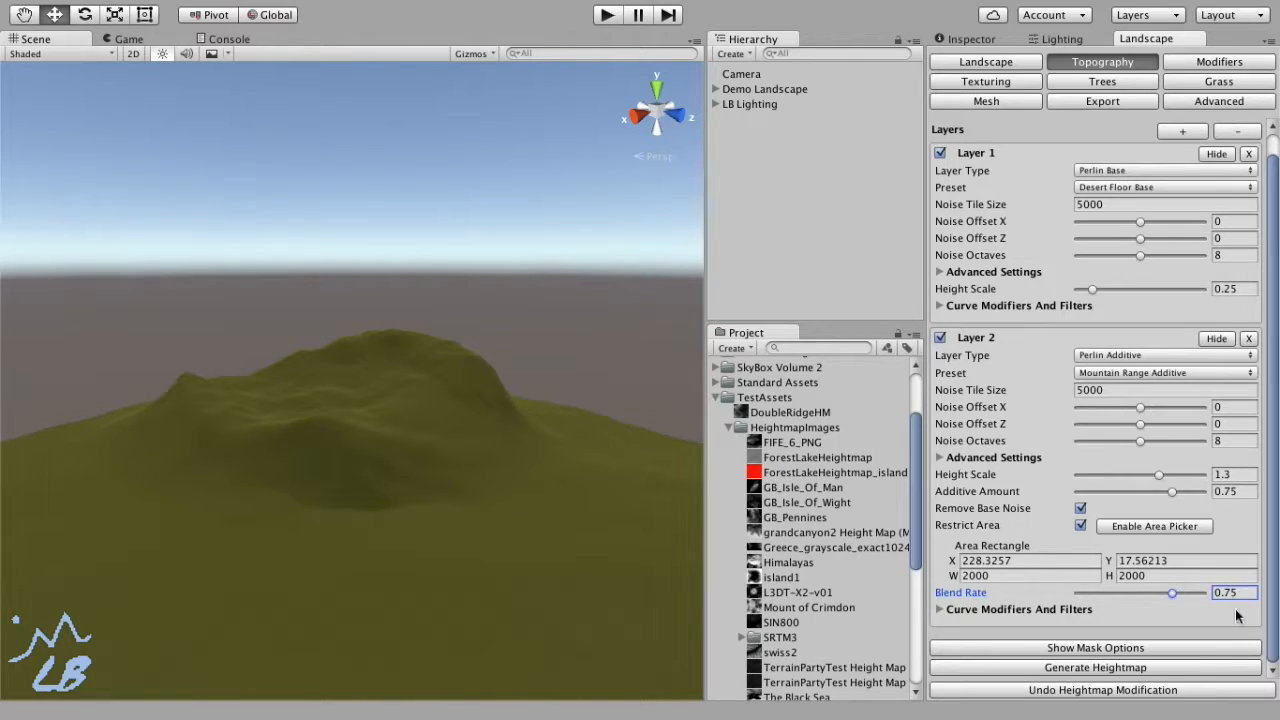
click(1128, 667)
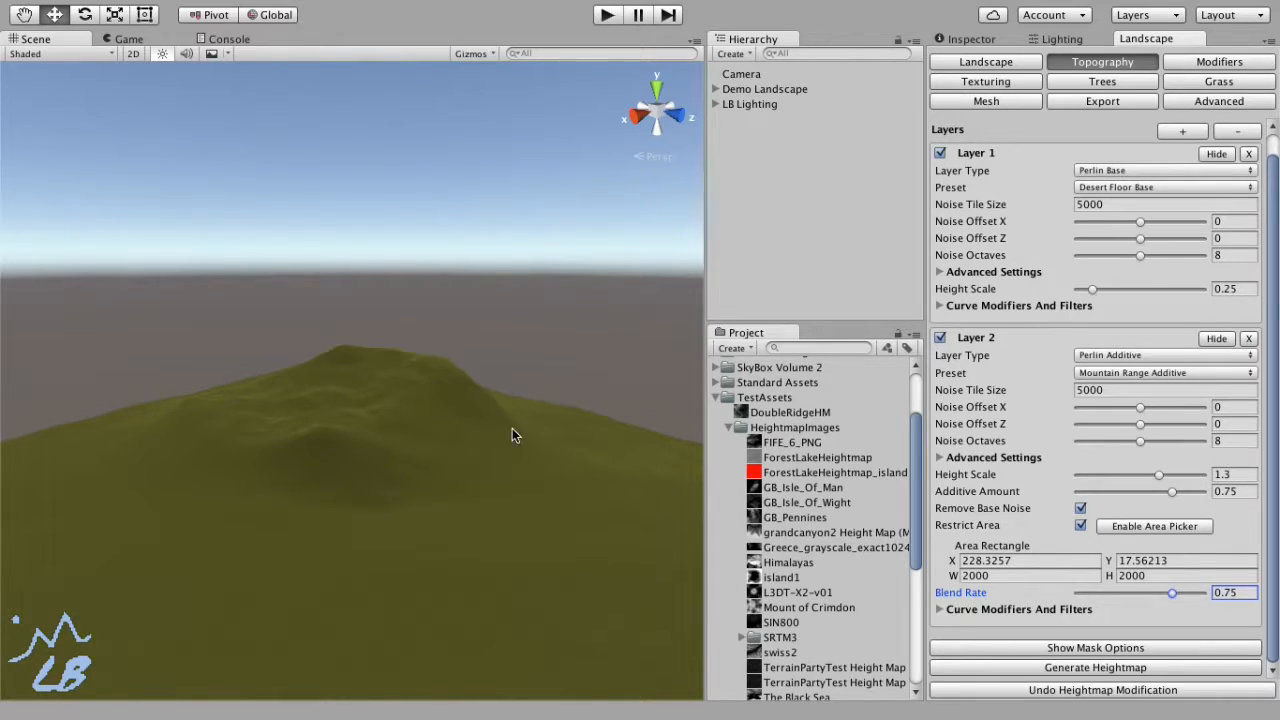
Set the restricted area's blend rate to 0.25 and regenerate the heightmap
click(1240, 593)
text(0.25)
click(1165, 667)
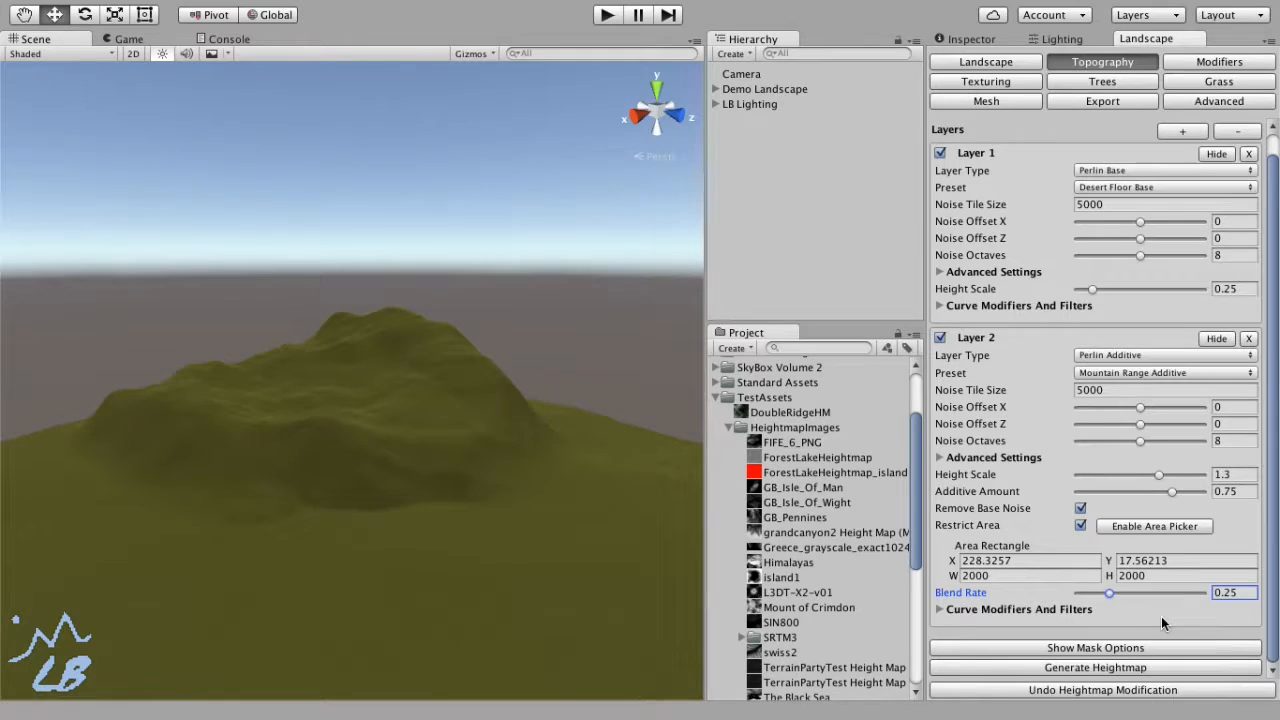
mouse_move(426, 419)
alt+mouse_down()
mouse_move(320, 446)
mouse_move(427, 443)
mouse_move(421, 429)
alt+mouse_up()
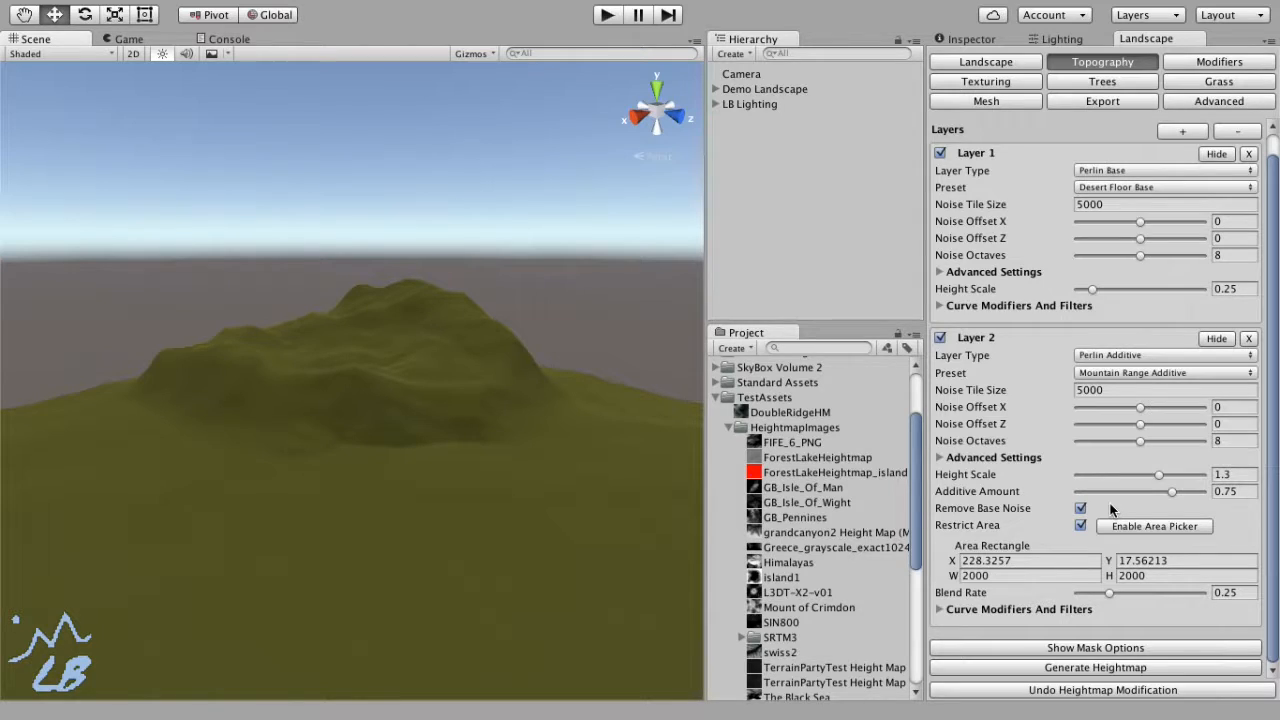
Change Layer 1's preset to Desert Base and Layer 2's preset to Canyon Additive
click(1177, 185)
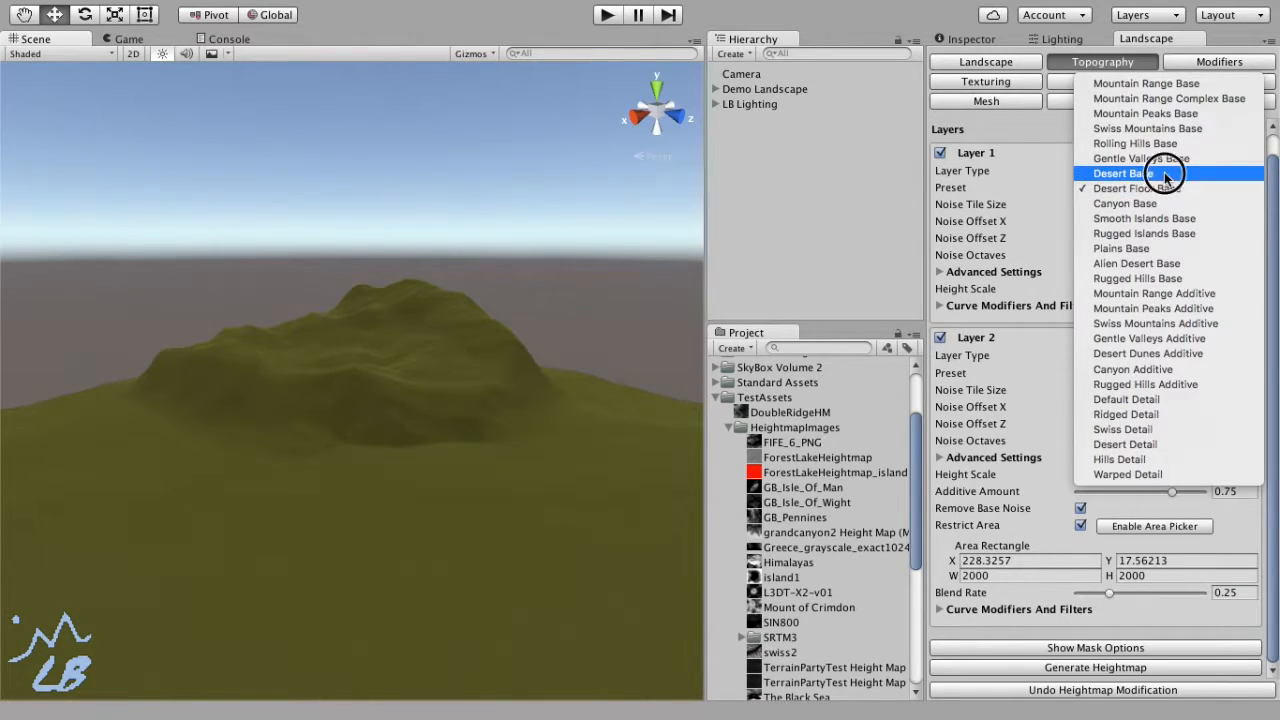
click(1165, 174)
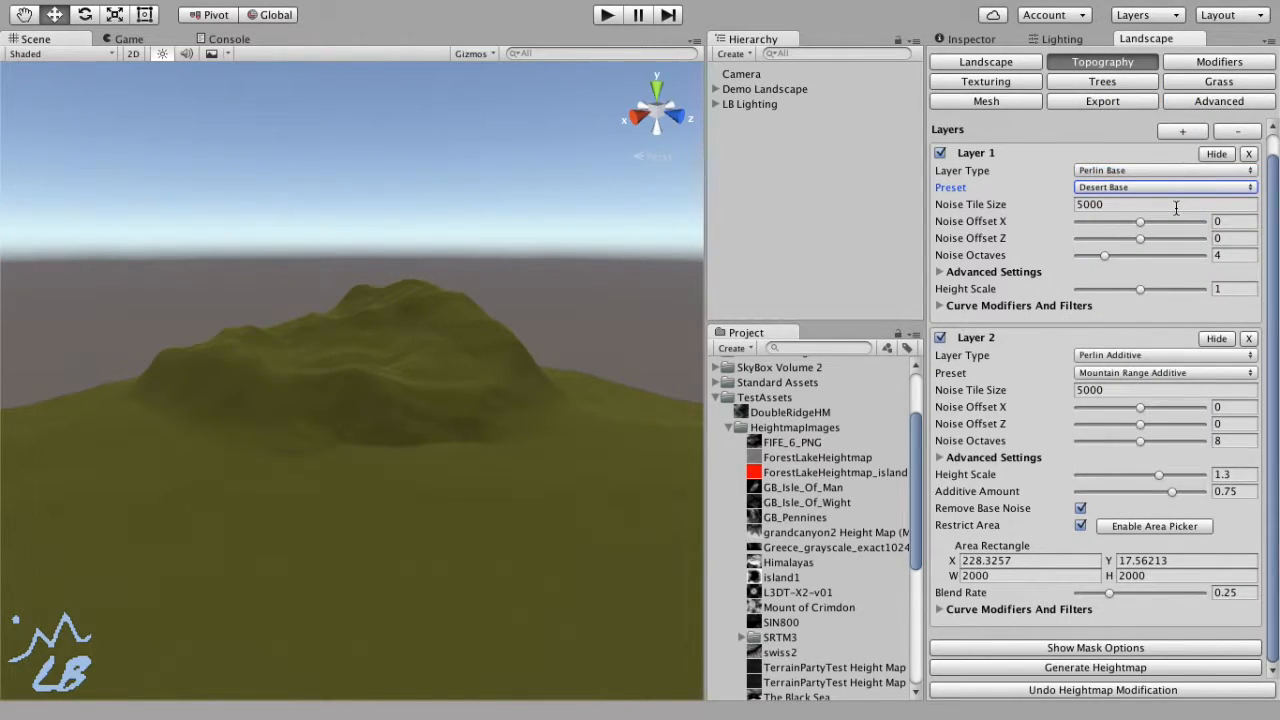
click(1156, 373)
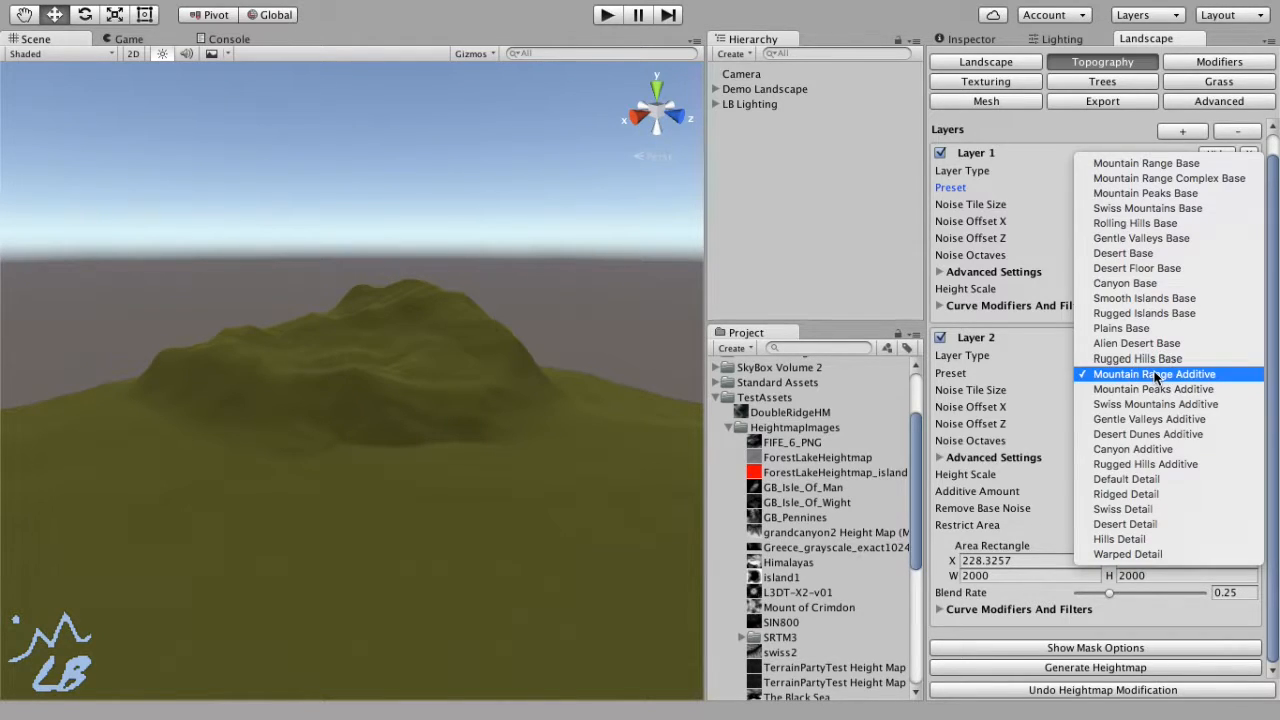
click(1158, 449)
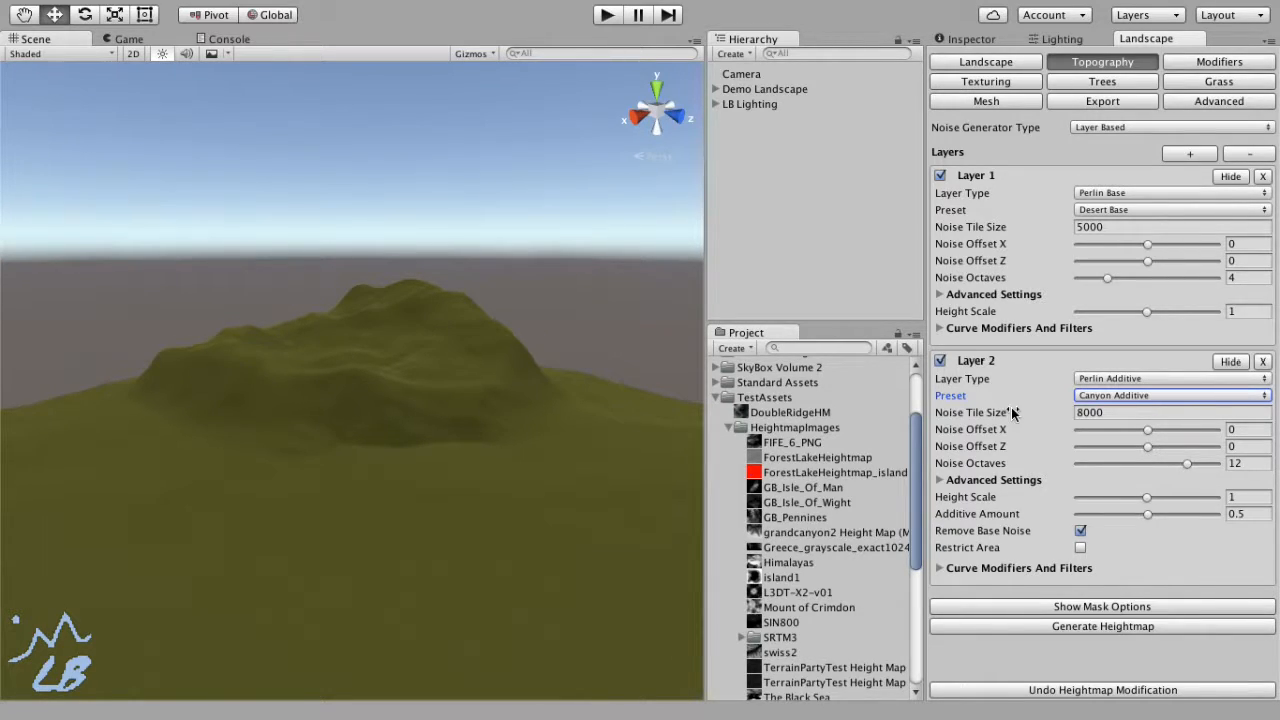
Disable Layer 2 and regenerate the heightmap from the Desert Base layer alone
click(940, 361)
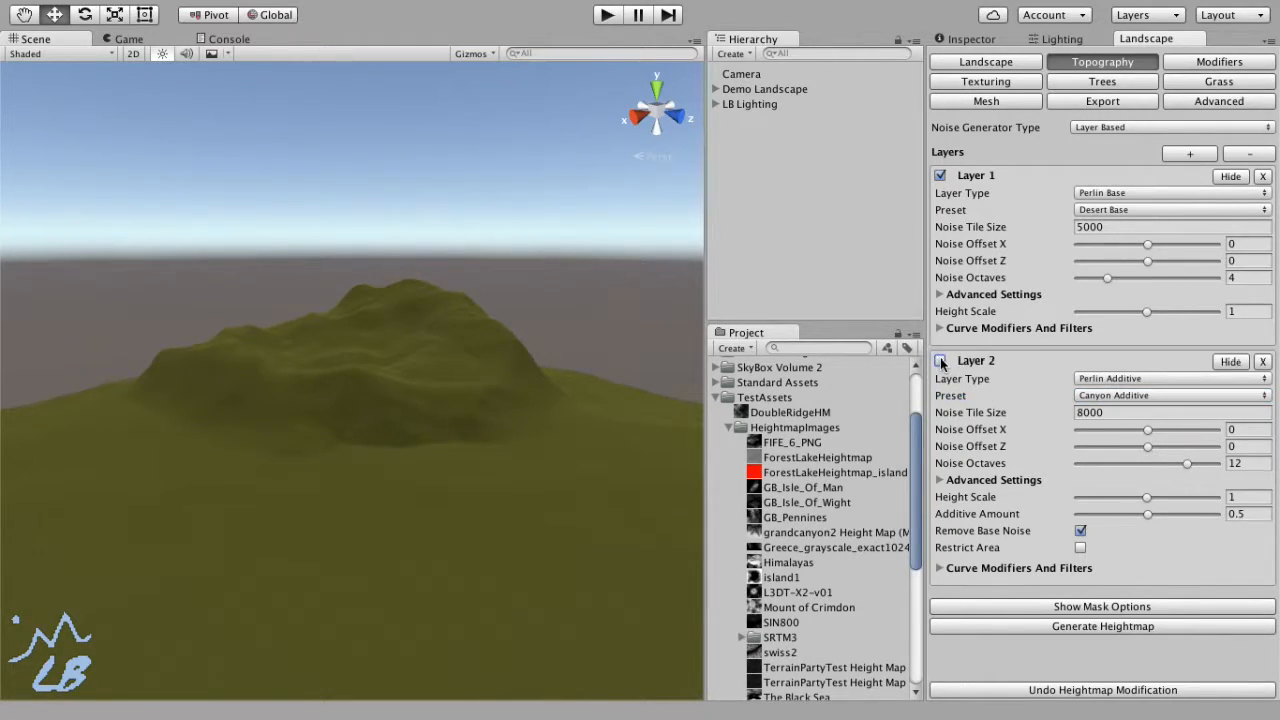
click(1127, 626)
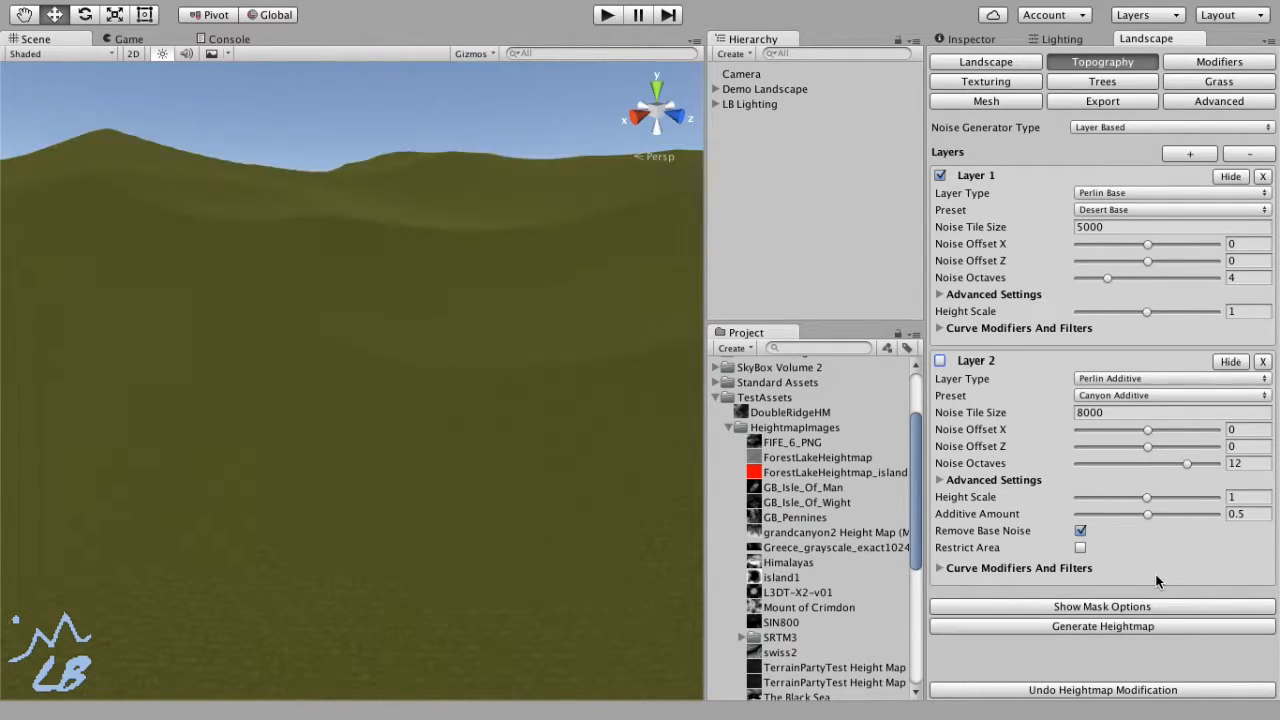
alt+drag(500, 330, 476, 430)
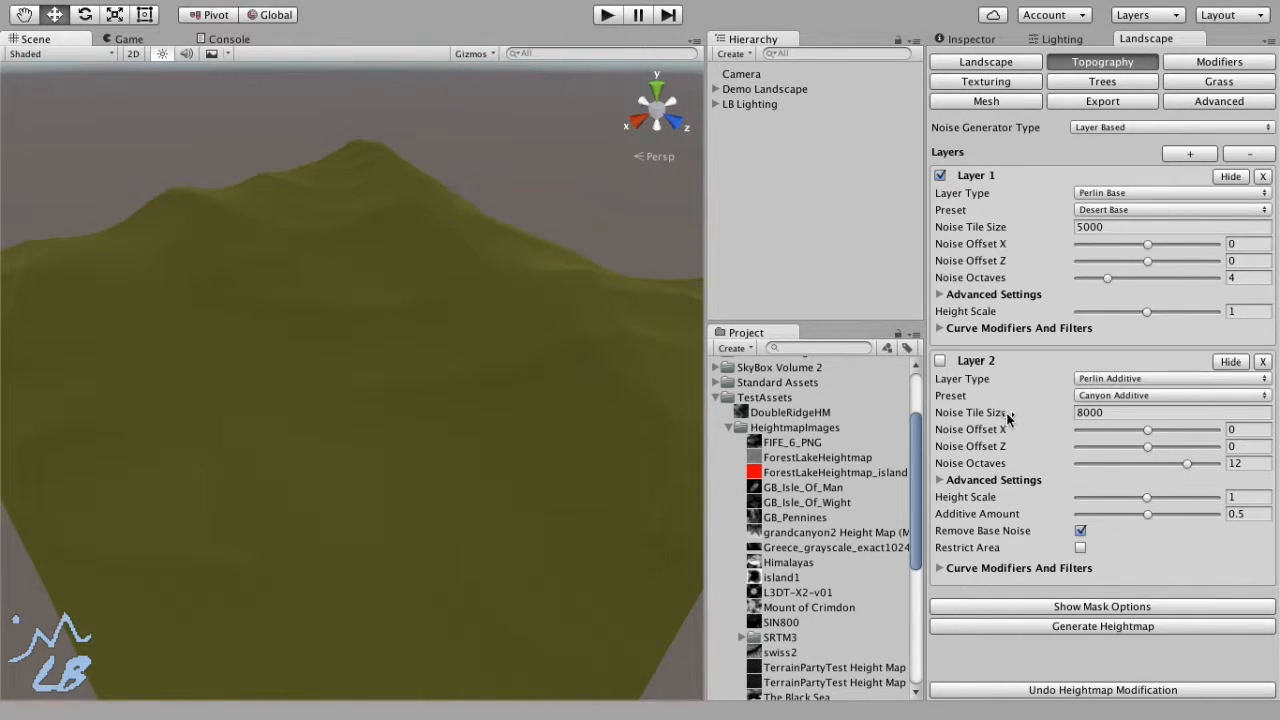
Enable Layer 2 and set its height scale to 2 and its additive amount to 0.8
click(941, 362)
click(1239, 496)
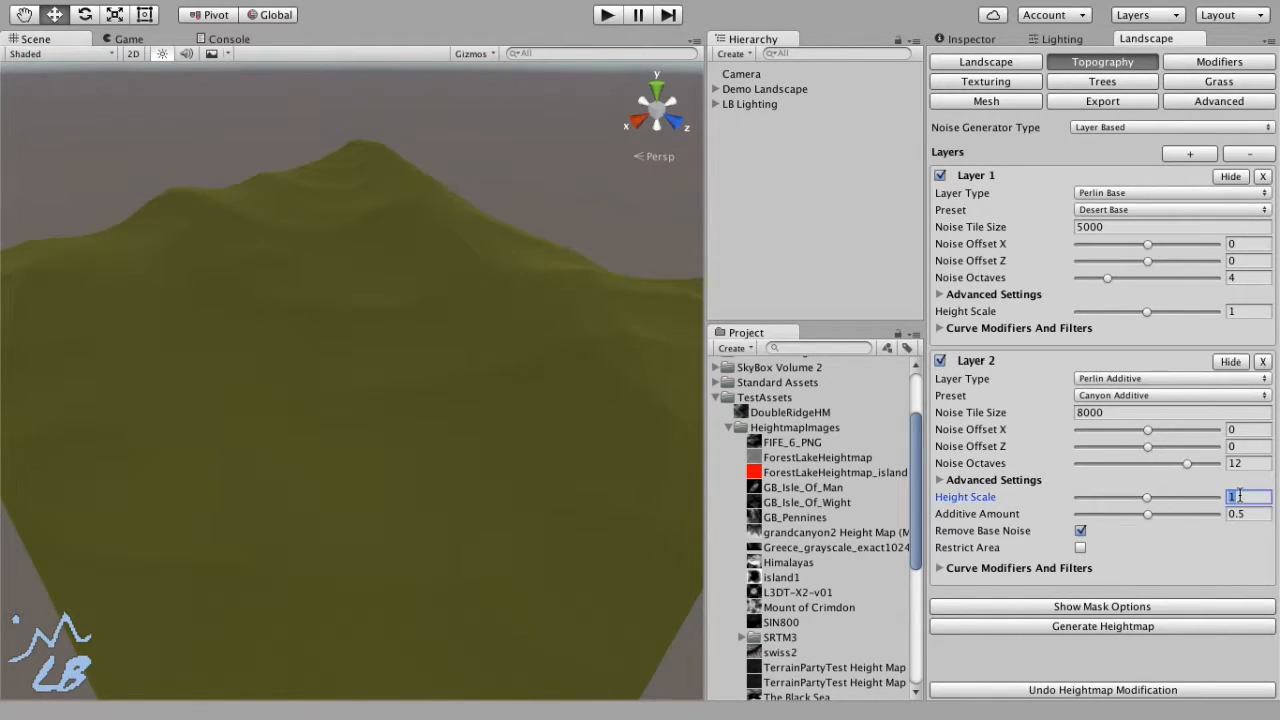
text(2)
click(1251, 512)
text(0.8)
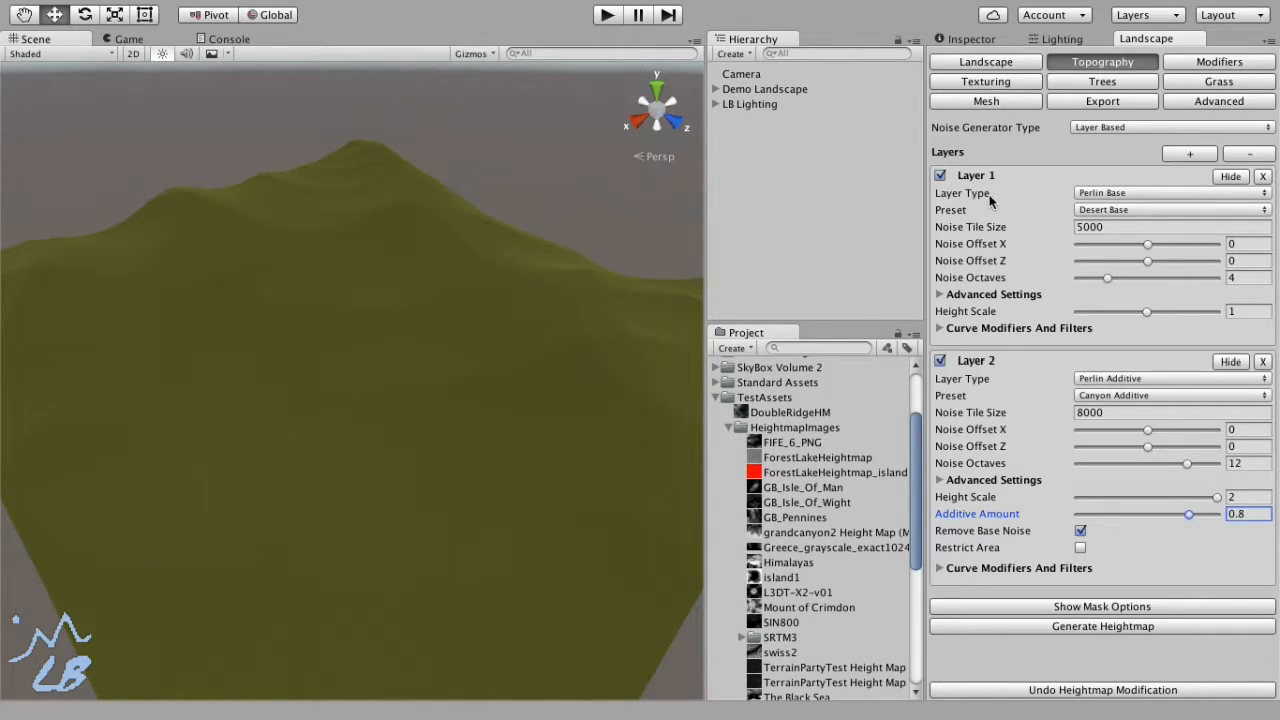
Set Layer 2's noise offset to -2000 in X and 3000 in Z, then regenerate the heightmap and inspect the terrain
click(1236, 430)
text(-2000)
click(1244, 447)
text(3000)
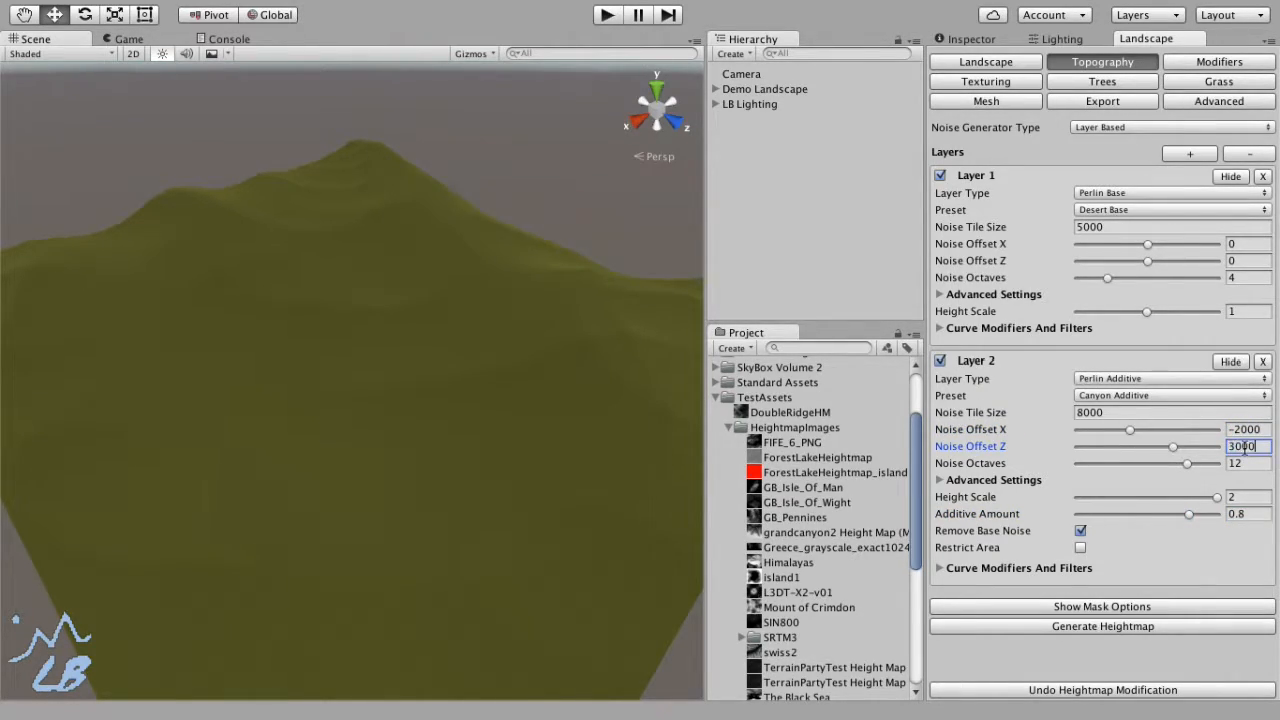
click(1169, 627)
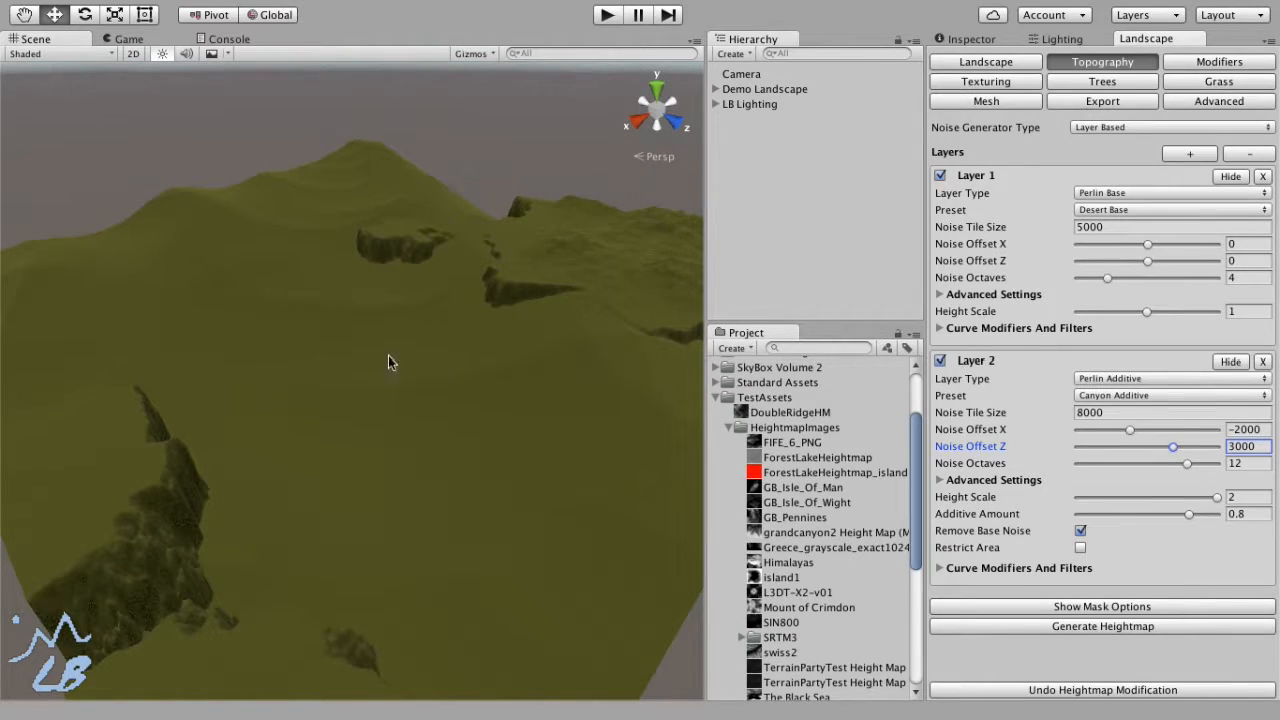
alt+drag(360, 294, 508, 283)
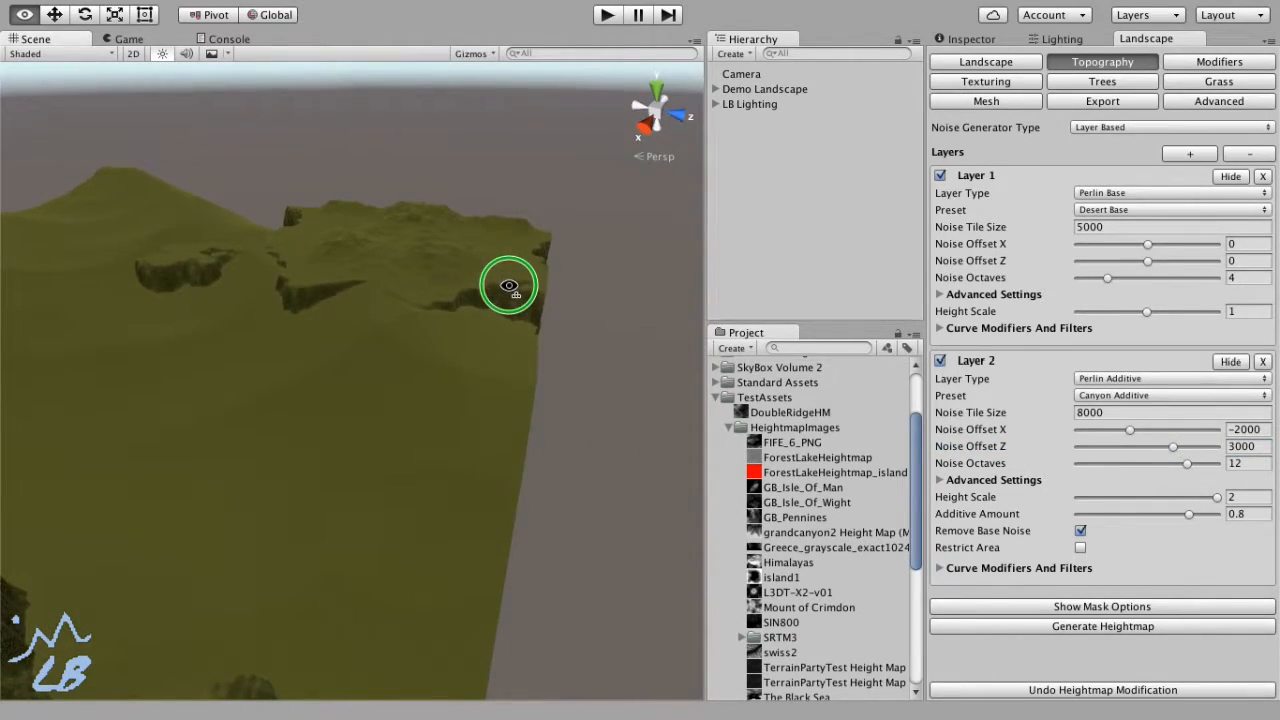
alt+drag(414, 337, 193, 379)
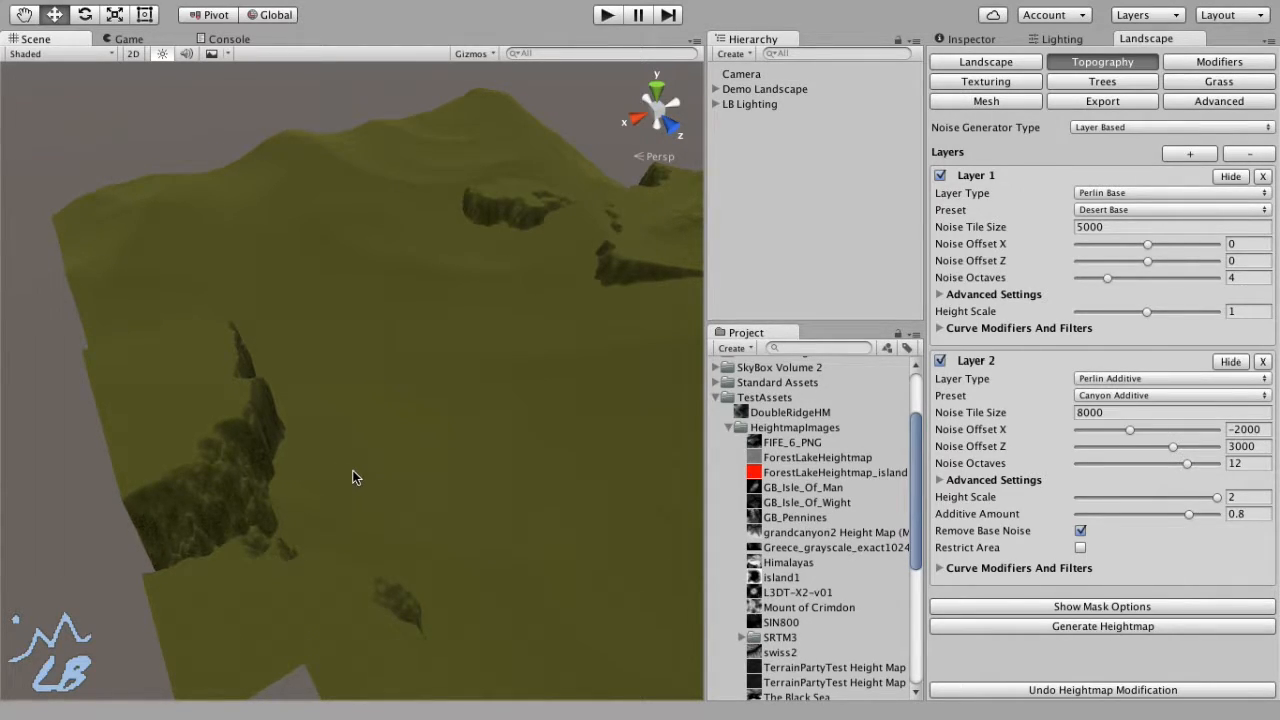
Turn off Remove Base Noise on Layer 2, set its height scale to 1, and regenerate the heightmap
alt+drag(352, 470, 482, 406)
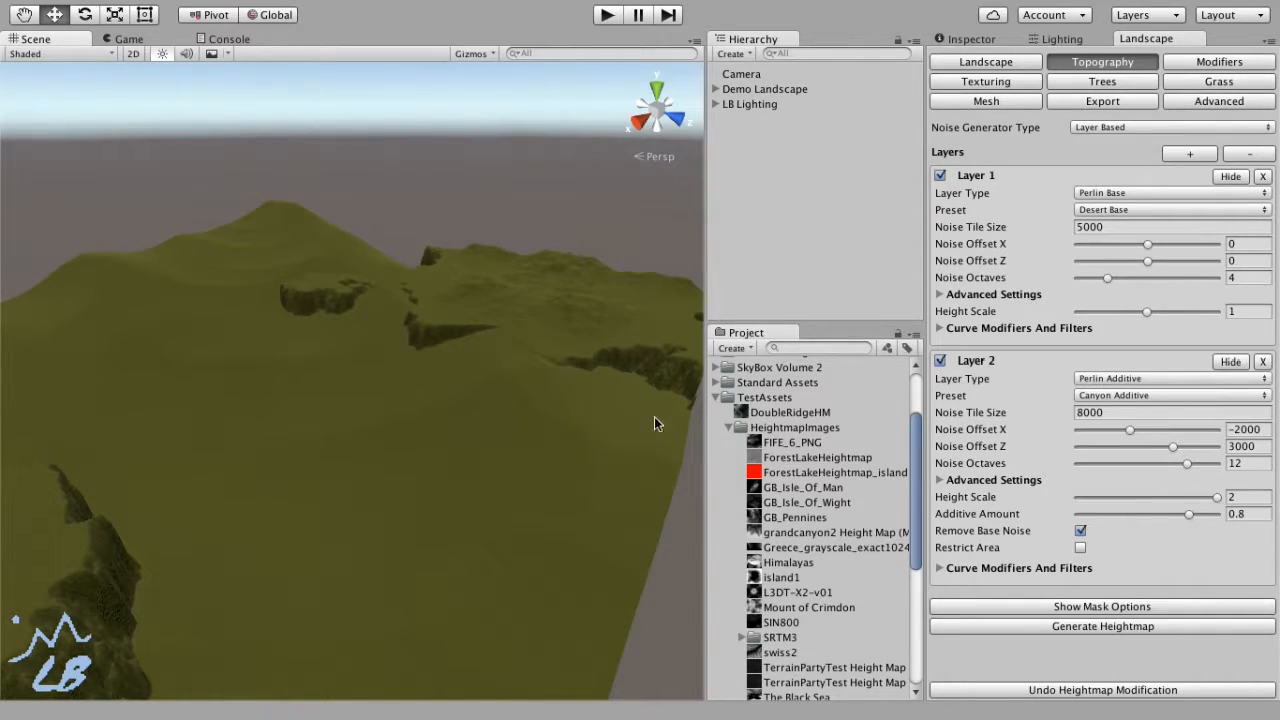
click(1080, 531)
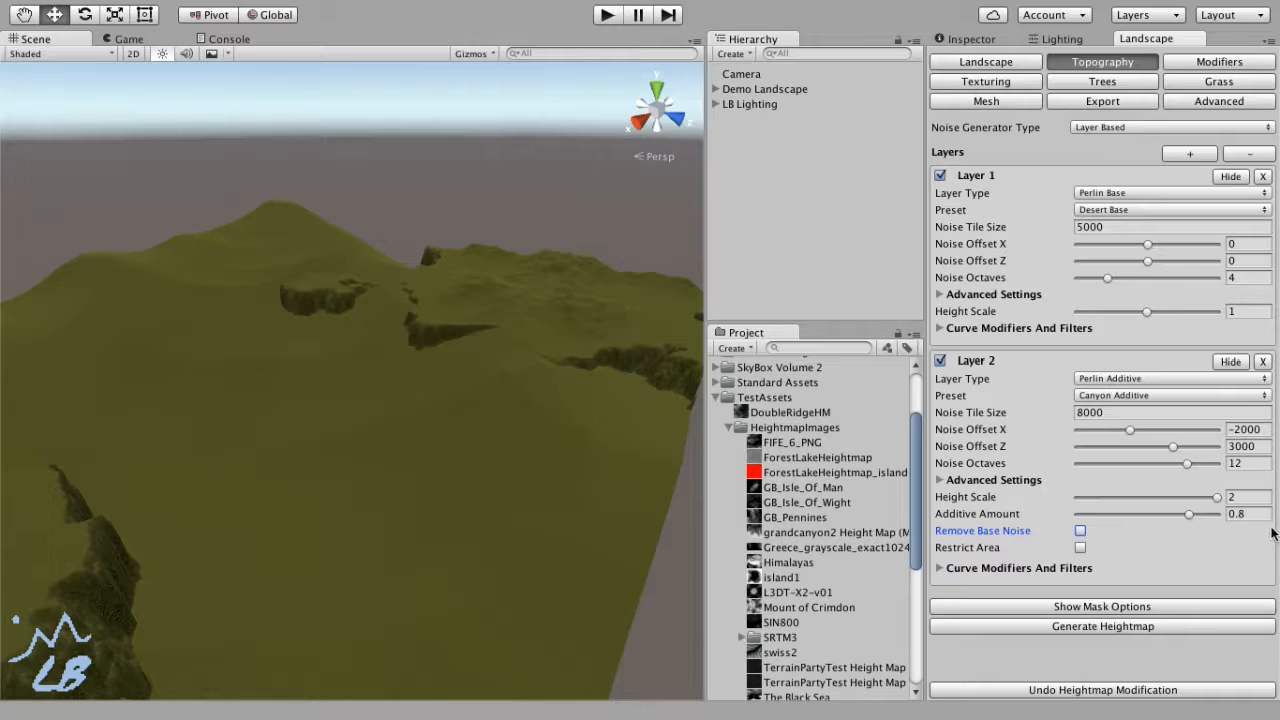
click(1250, 497)
text(1)
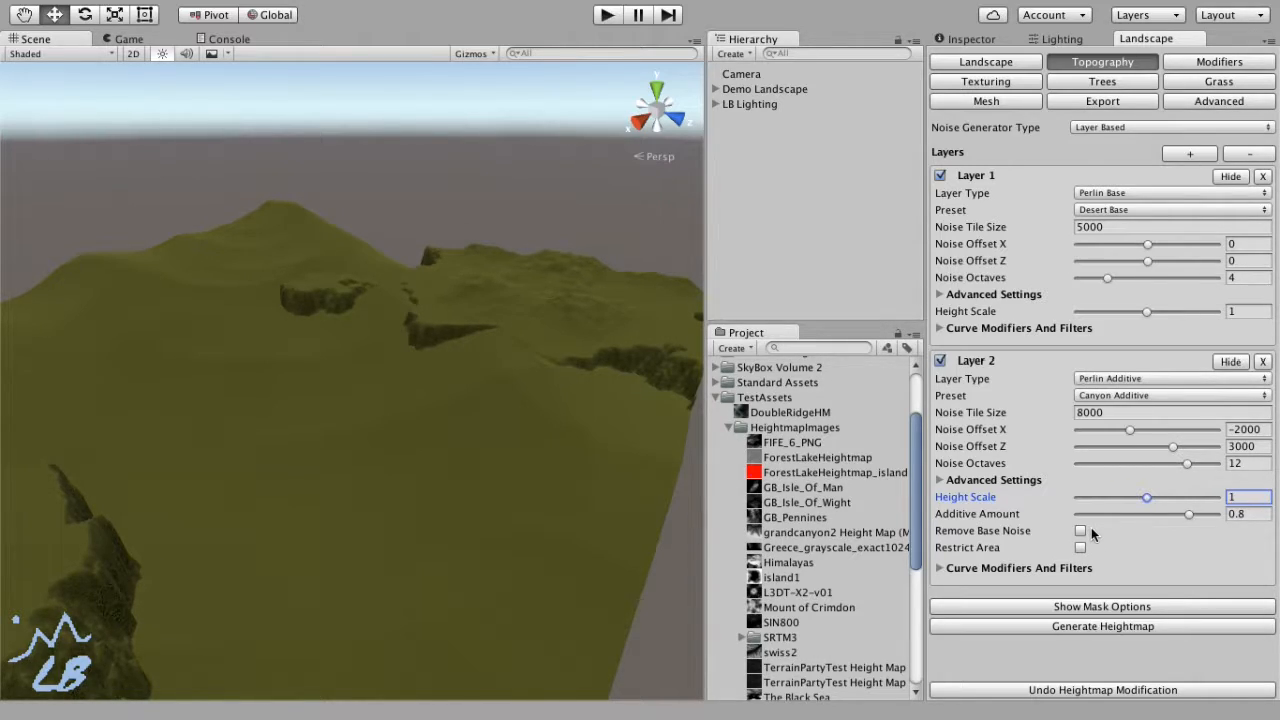
click(1142, 628)
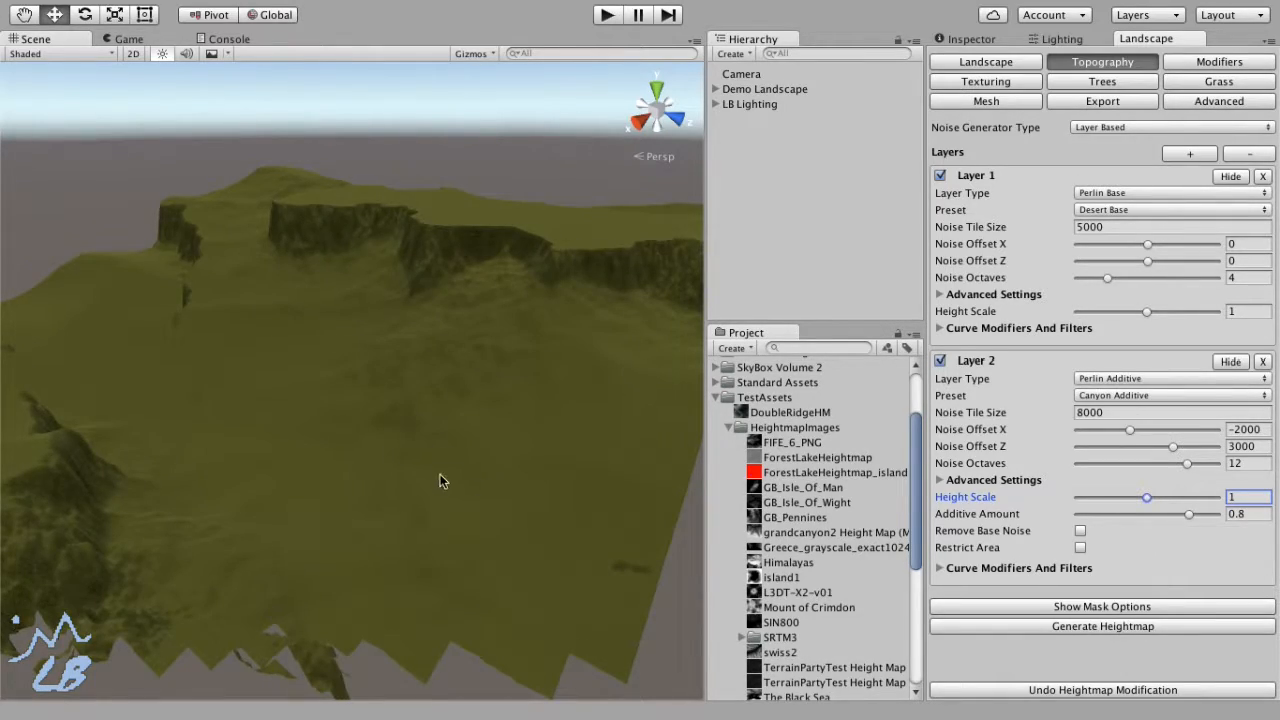
alt+drag(508, 375, 440, 308)
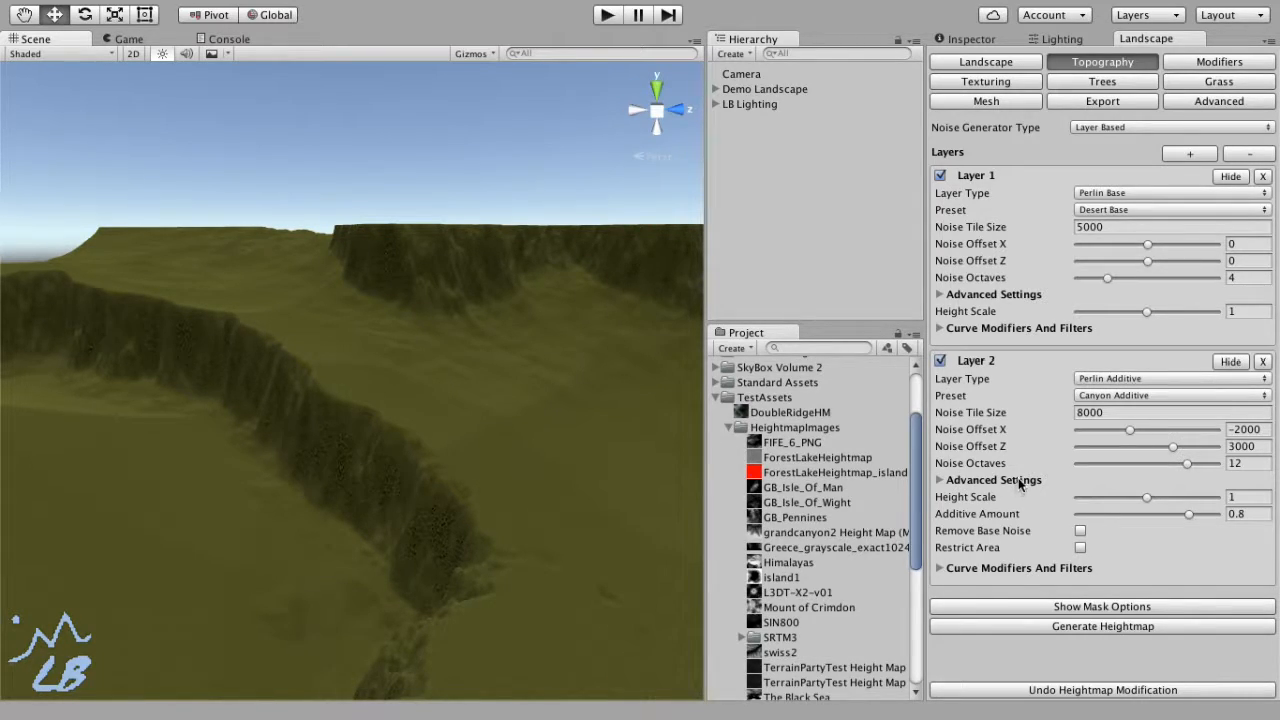
Change Layer 2's layer type to Perlin Subtractive
click(1145, 379)
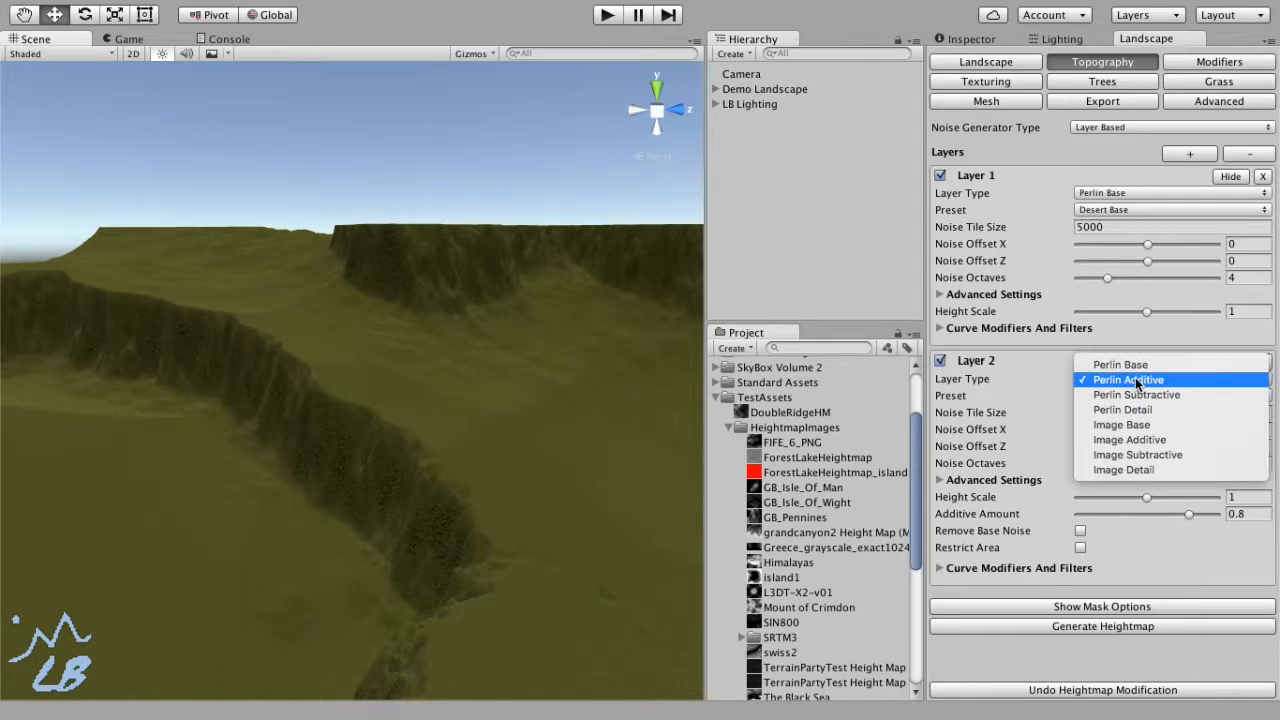
click(1051, 407)
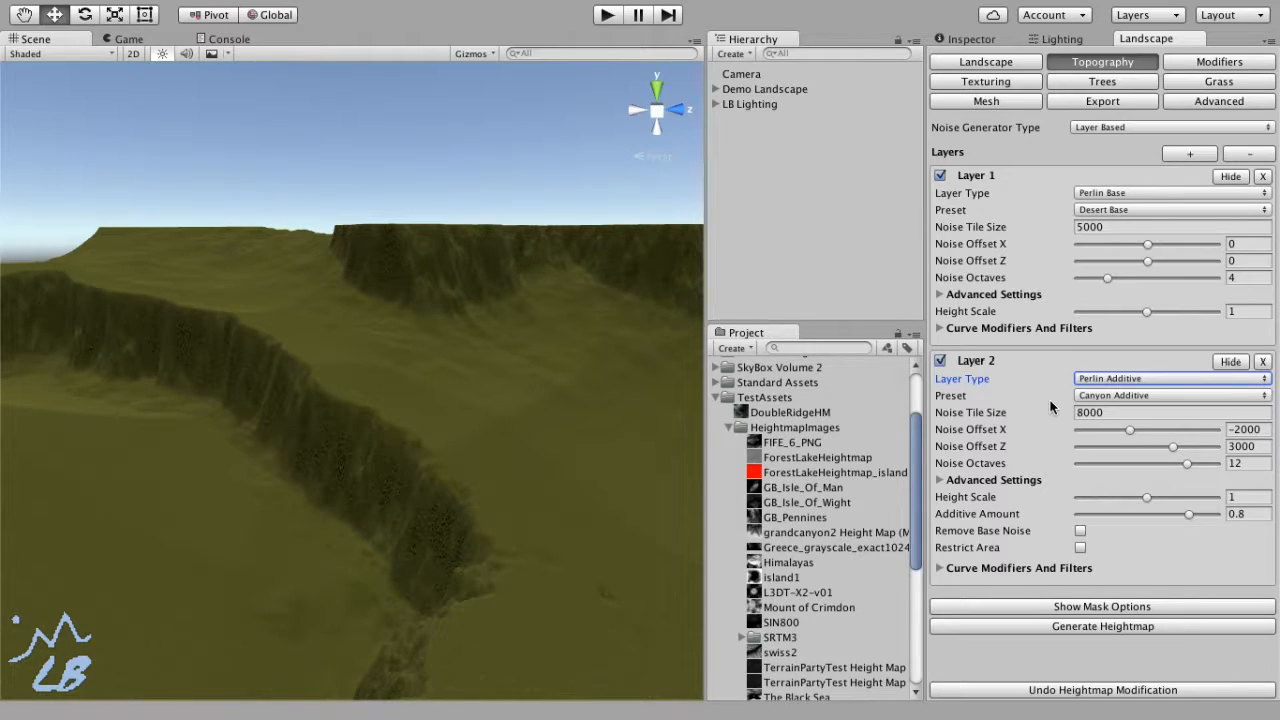
click(1123, 380)
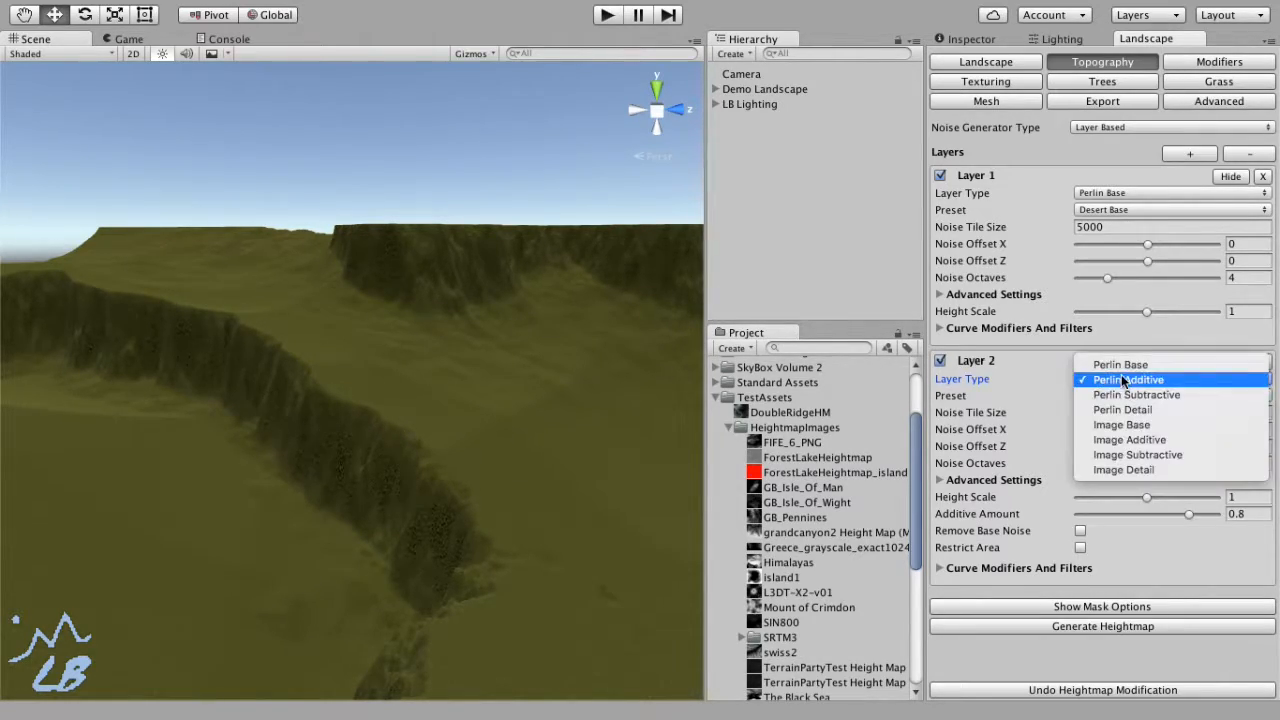
click(1151, 396)
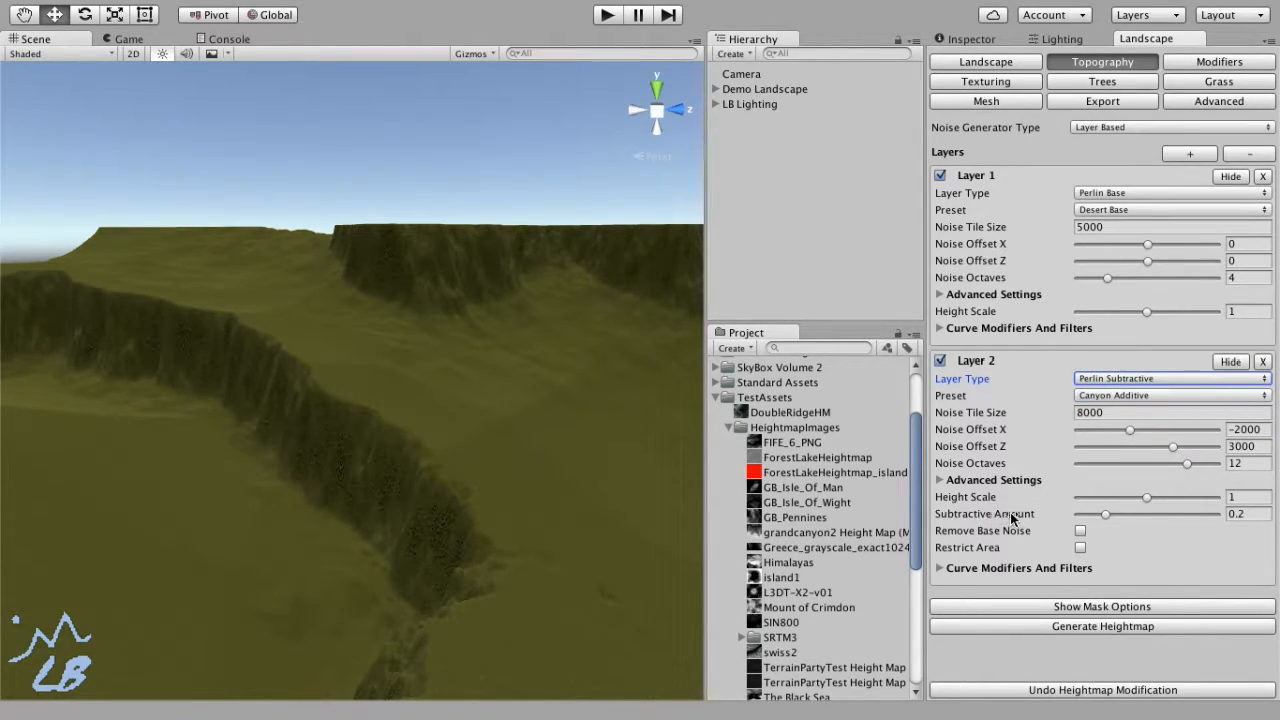
mouse_move(1018, 517)
Set Layer 1's preset to Swiss Mountains Base and regenerate the heightmap with Layer 2 removed
click(1142, 211)
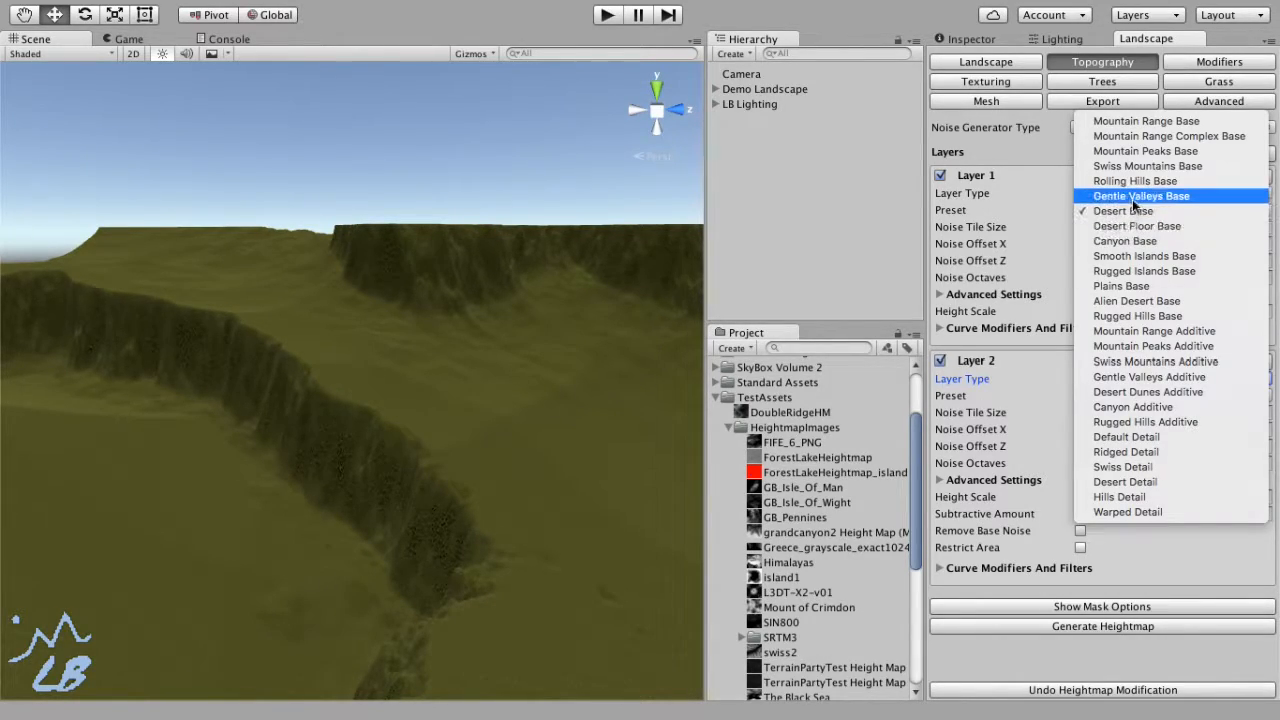
click(1142, 164)
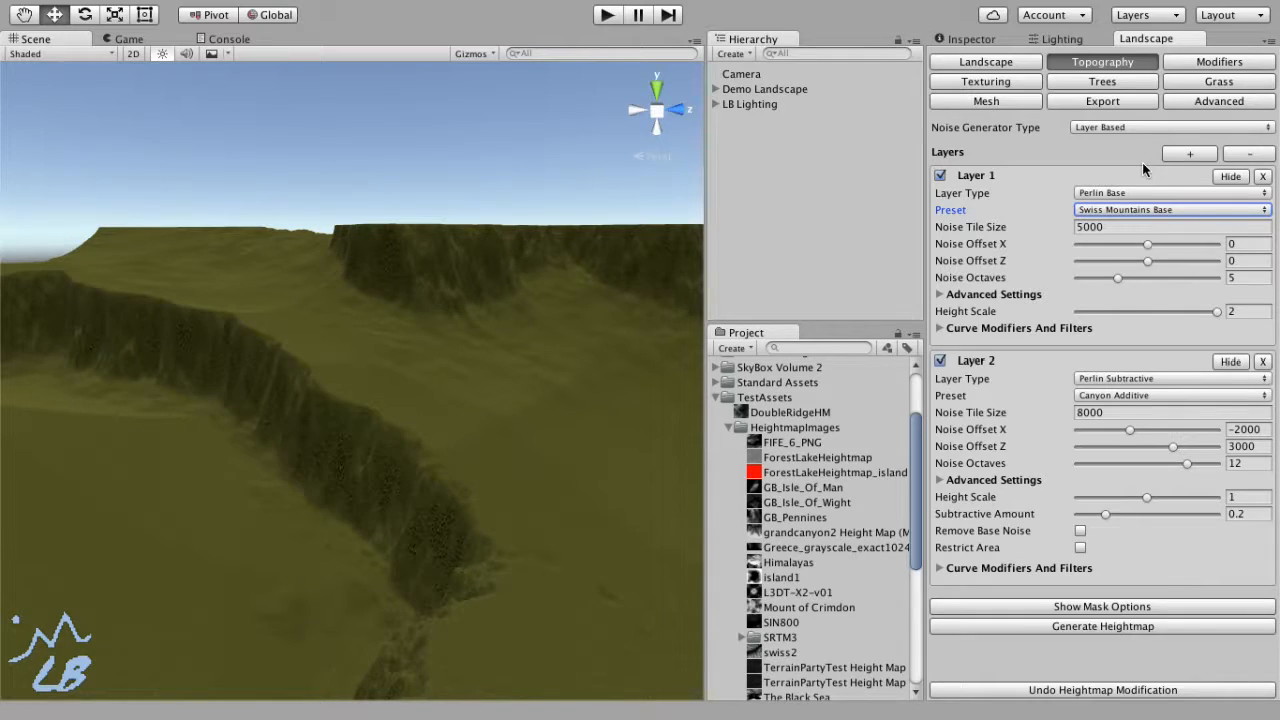
click(1250, 155)
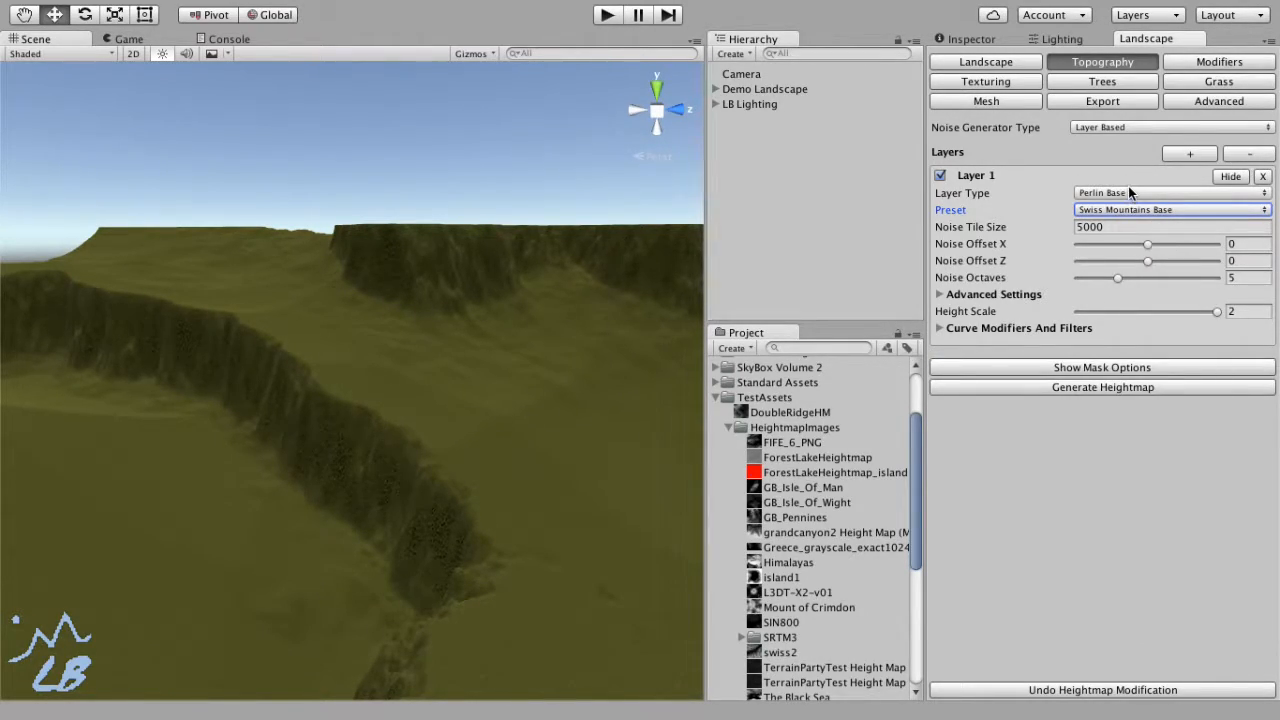
click(1123, 390)
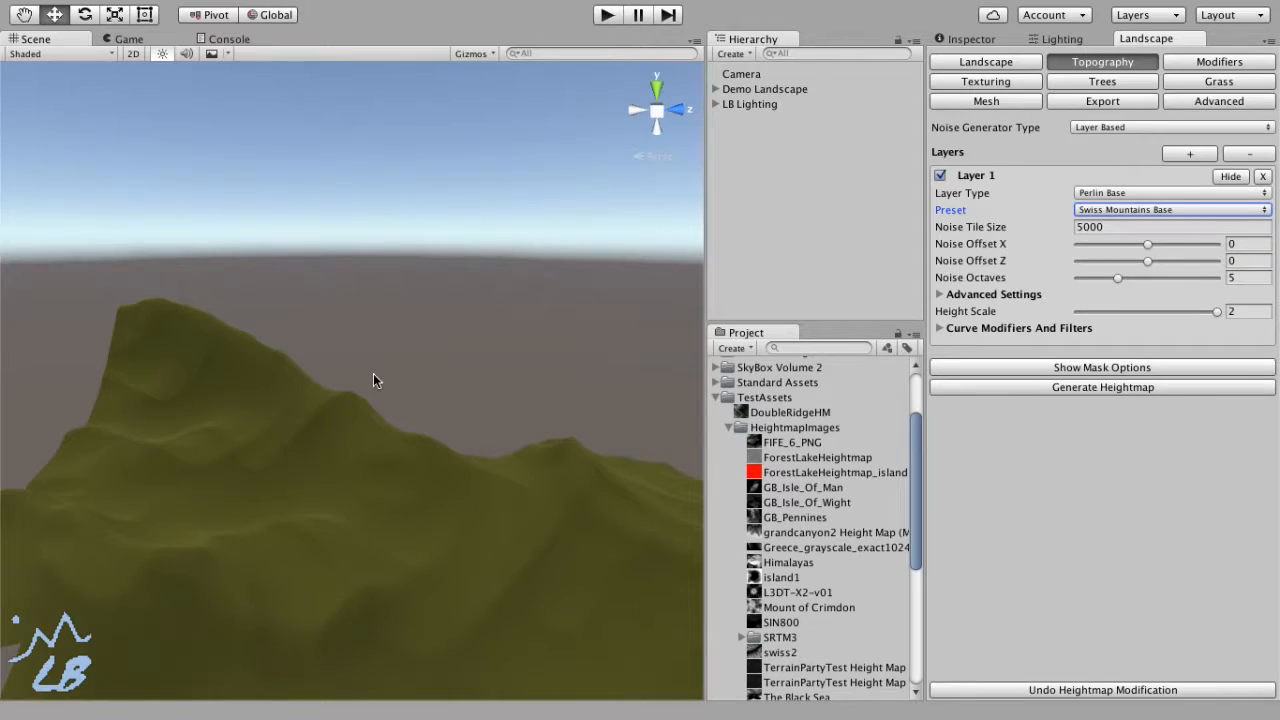
Deactivate and reactivate the Demo Landscape object, and return to the Landscape topography settings to view the terrain
click(765, 89)
click(977, 42)
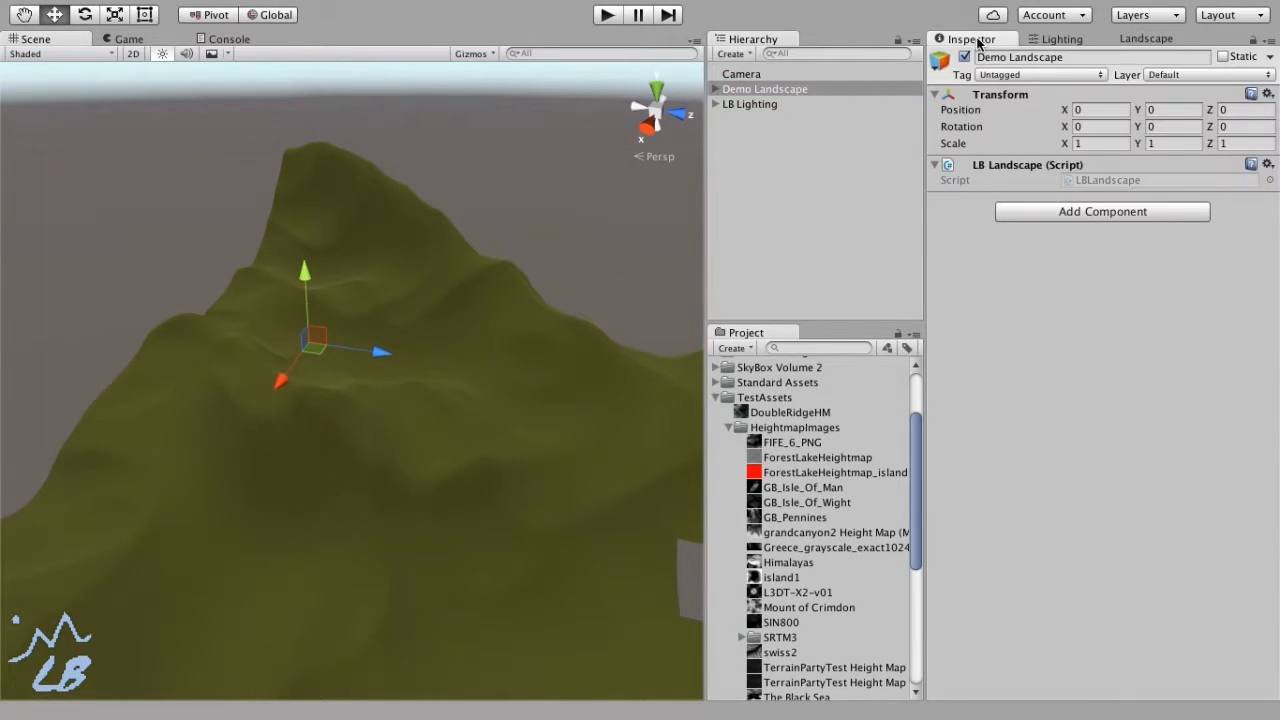
click(965, 57)
click(965, 57)
click(856, 152)
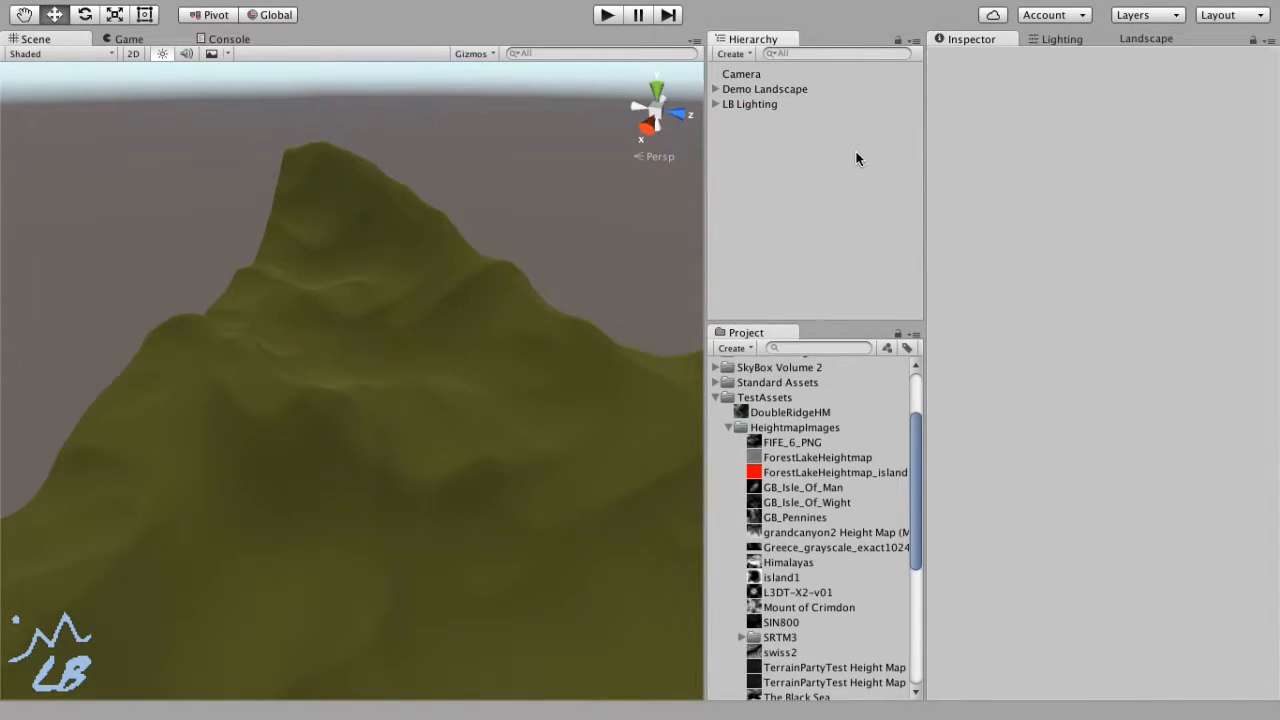
click(1133, 40)
click(706, 257)
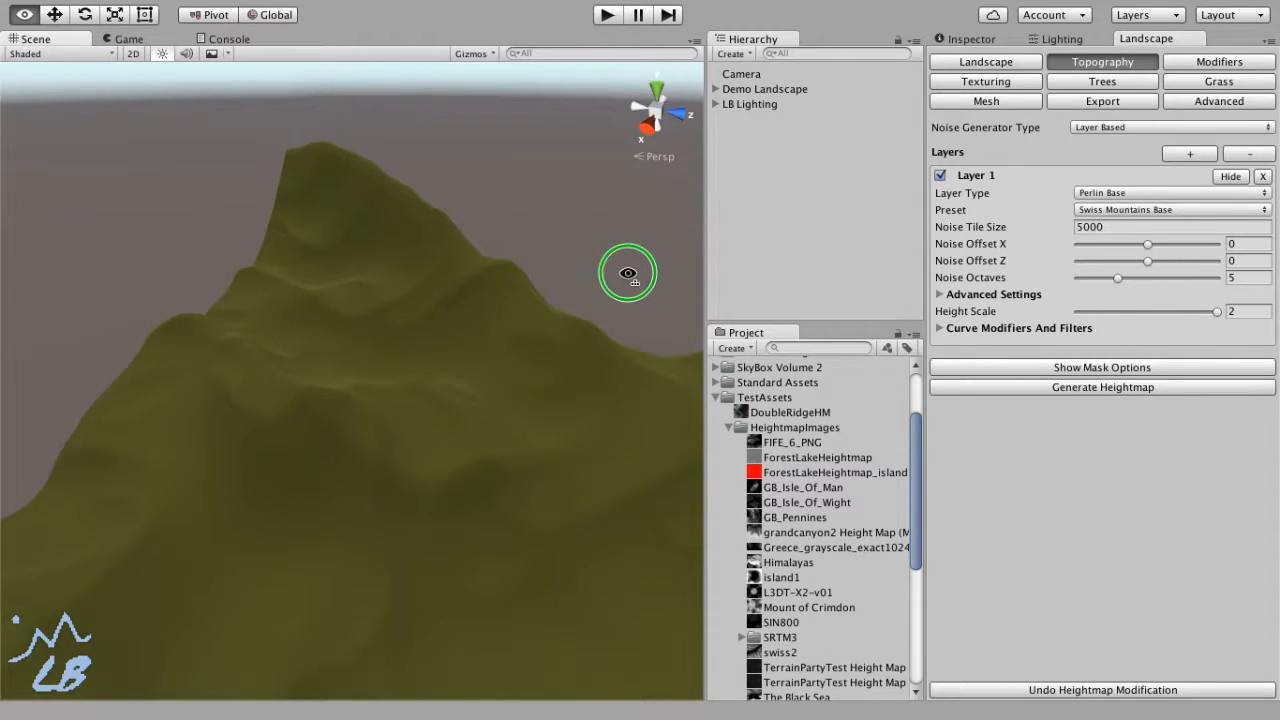
alt+drag(606, 329, 453, 299)
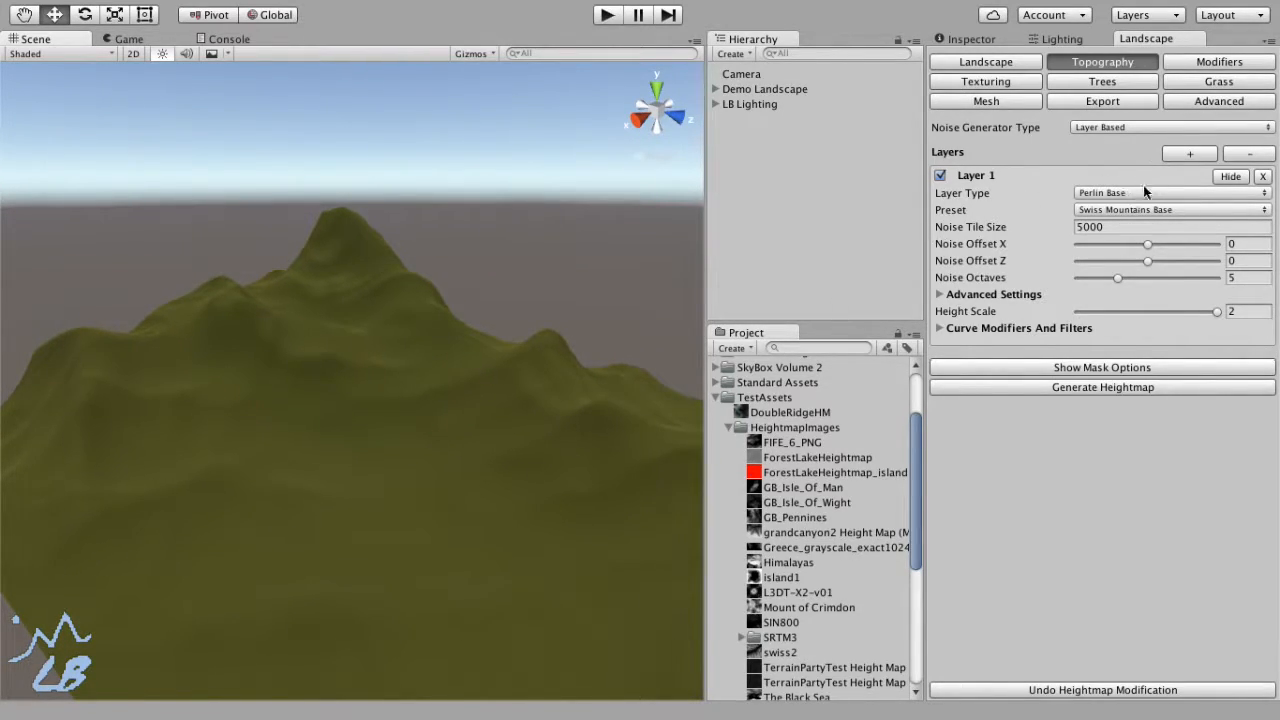
Add a second noise layer with the Swiss Detail preset and regenerate the heightmap
click(1190, 153)
click(1152, 395)
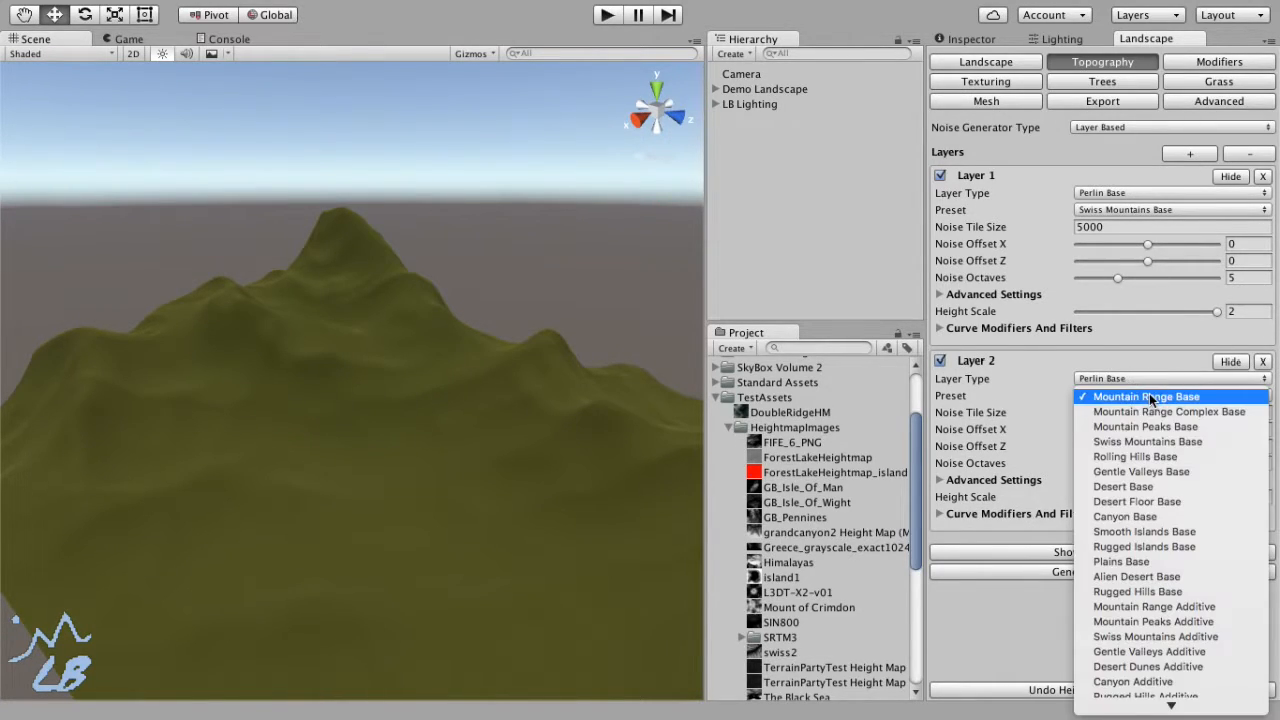
click(1155, 660)
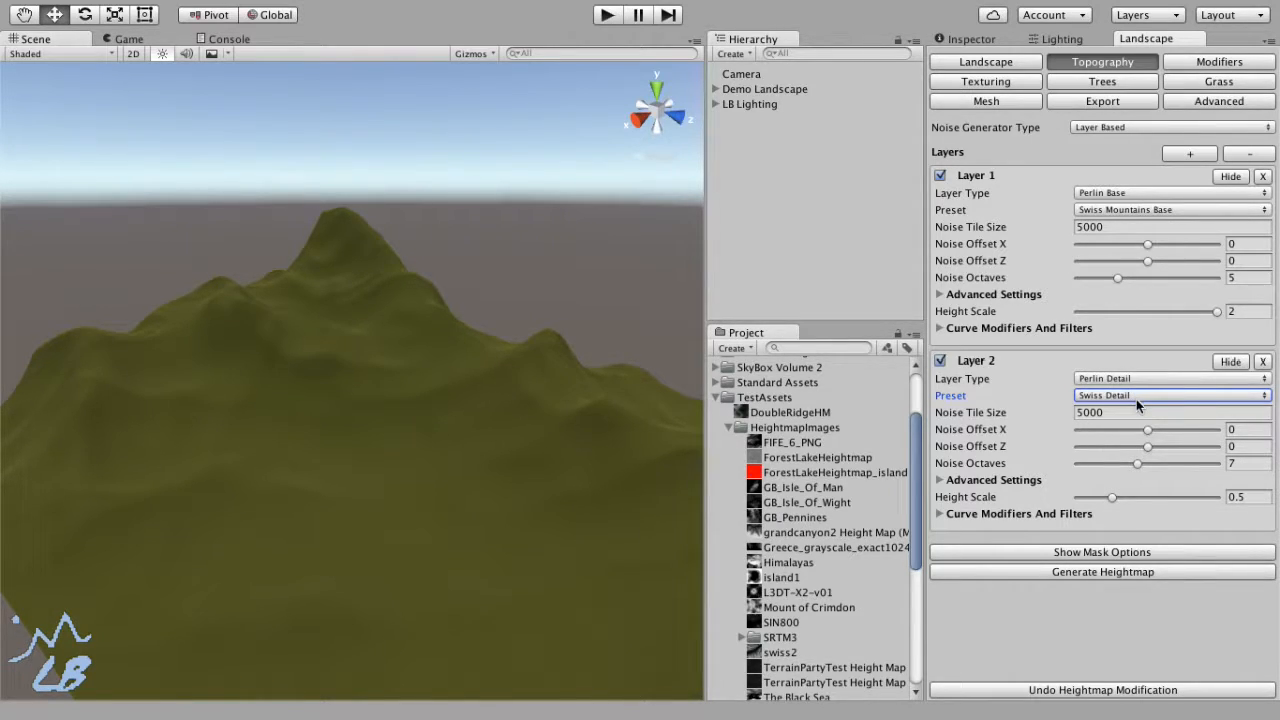
click(1134, 572)
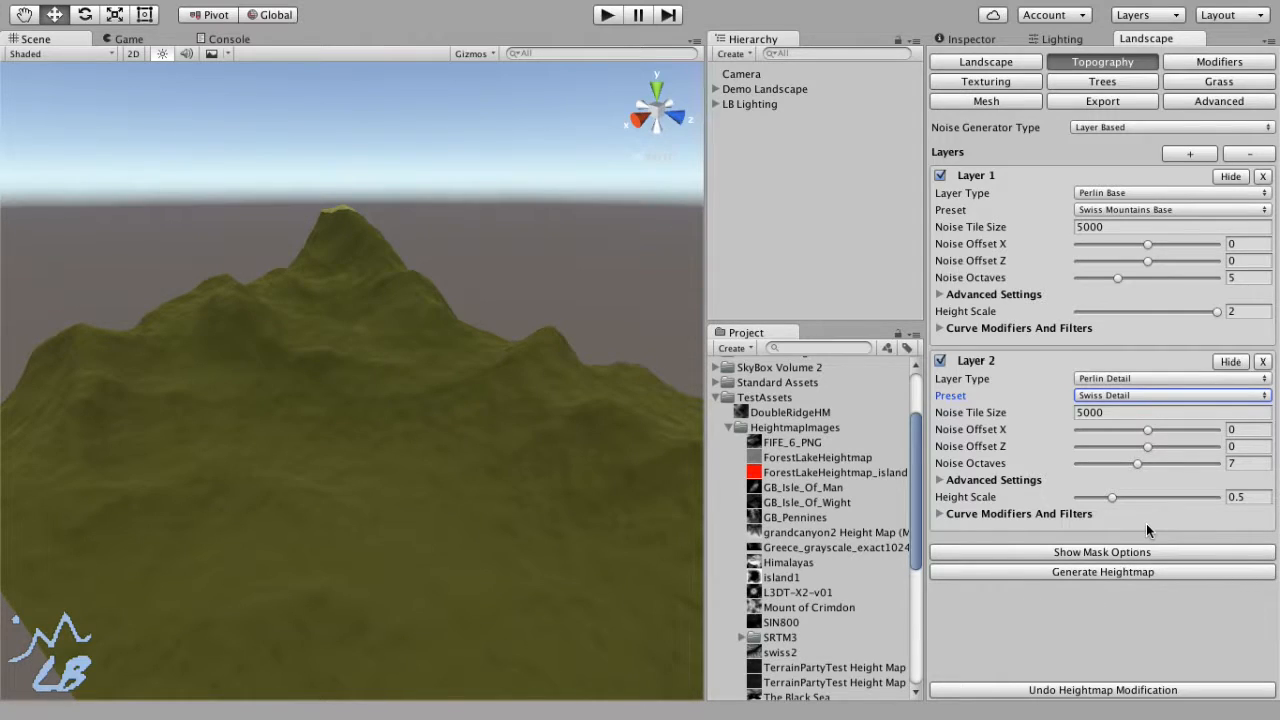
alt+drag(467, 315, 480, 367)
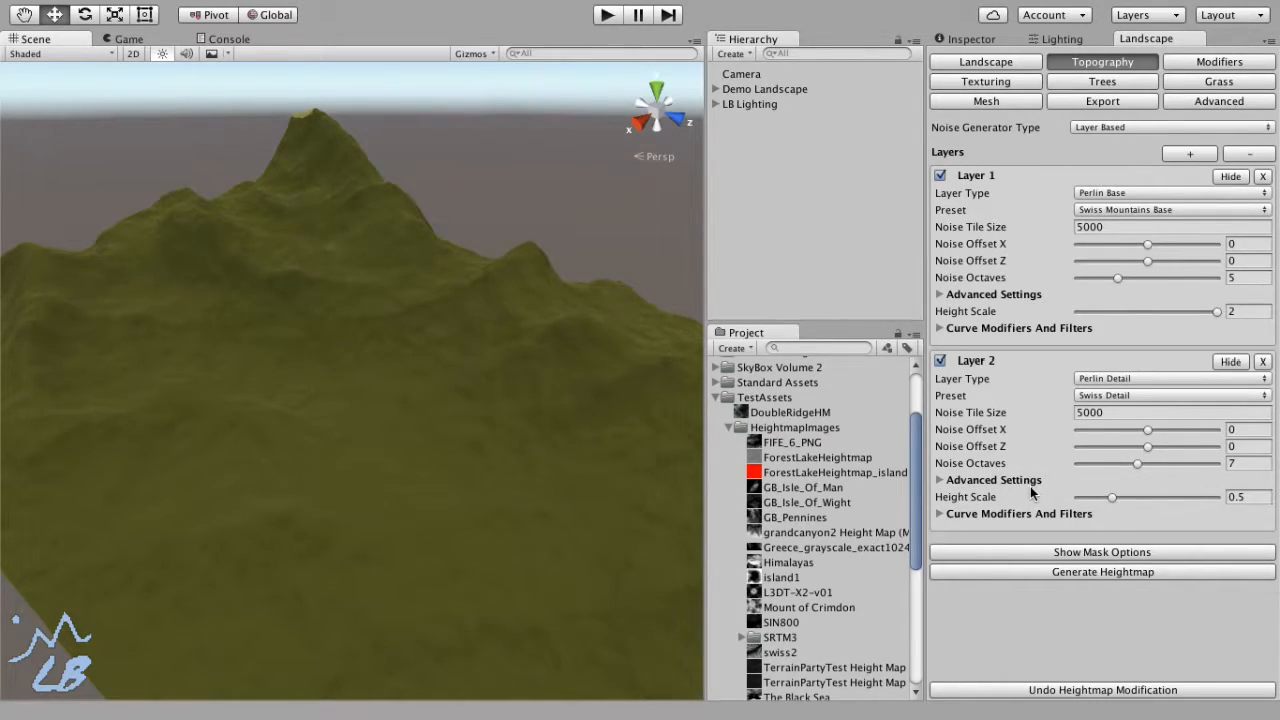
Set Layer 2's downscaling to 128x in its advanced settings and regenerate the heightmap
click(940, 481)
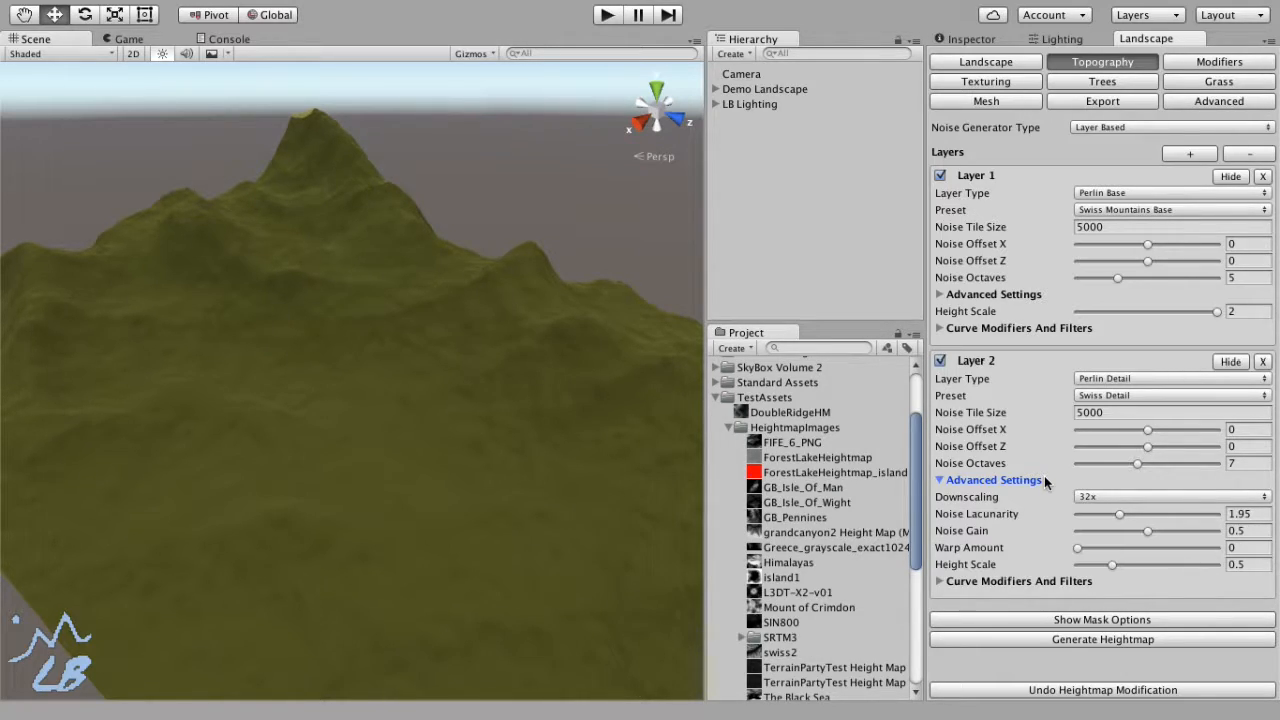
click(1107, 497)
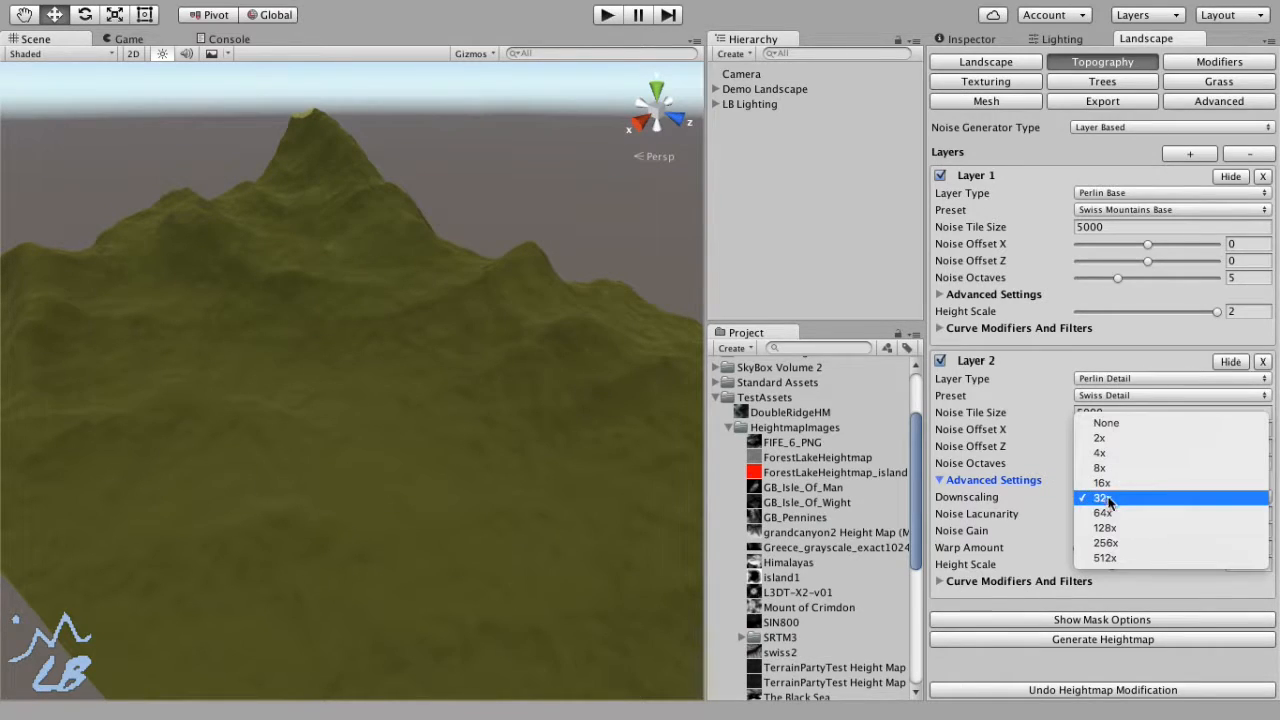
click(1118, 528)
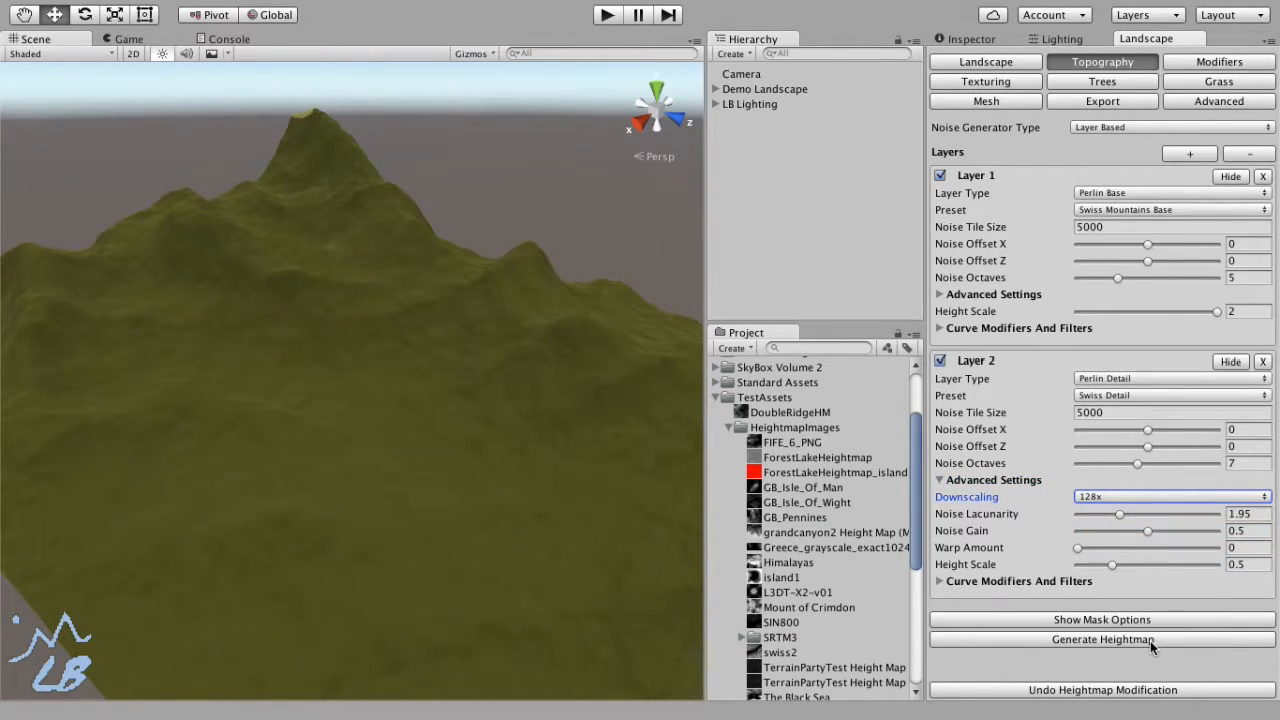
click(1150, 640)
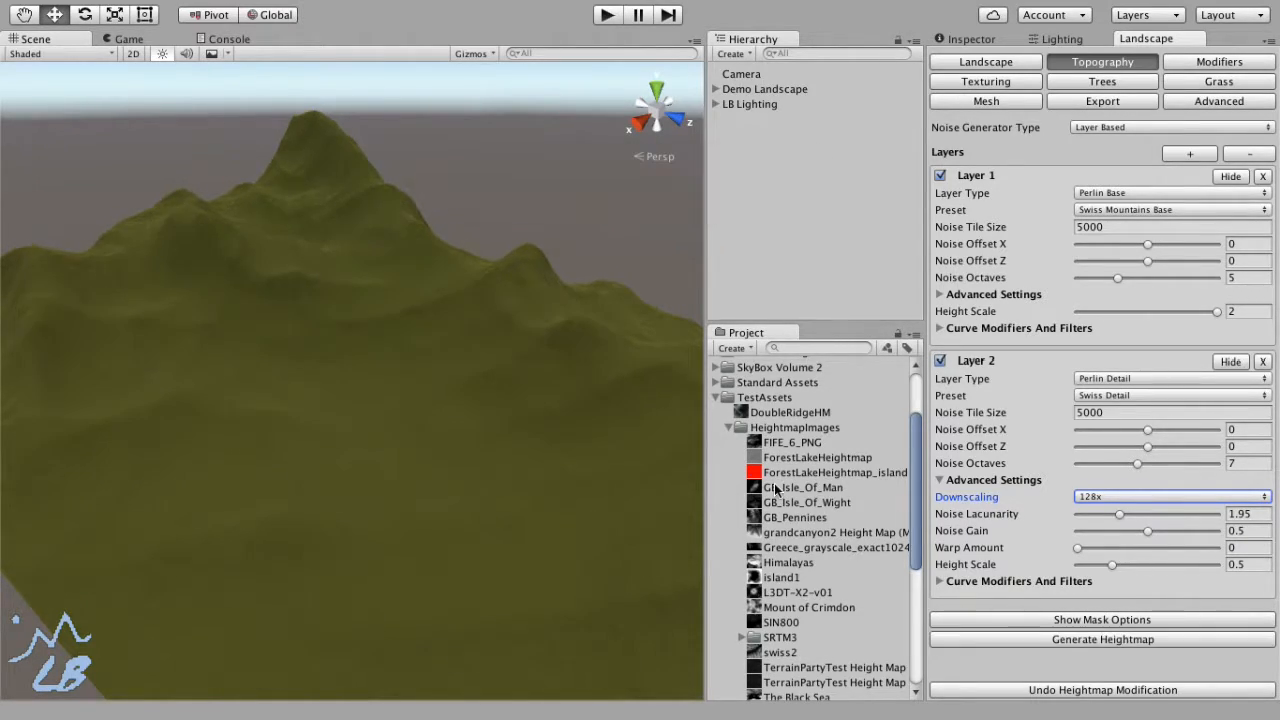
alt+drag(514, 443, 455, 409)
Set Layer 2's downscaling to 8x, regenerate the heightmap and inspect the mountain terrain
click(1136, 496)
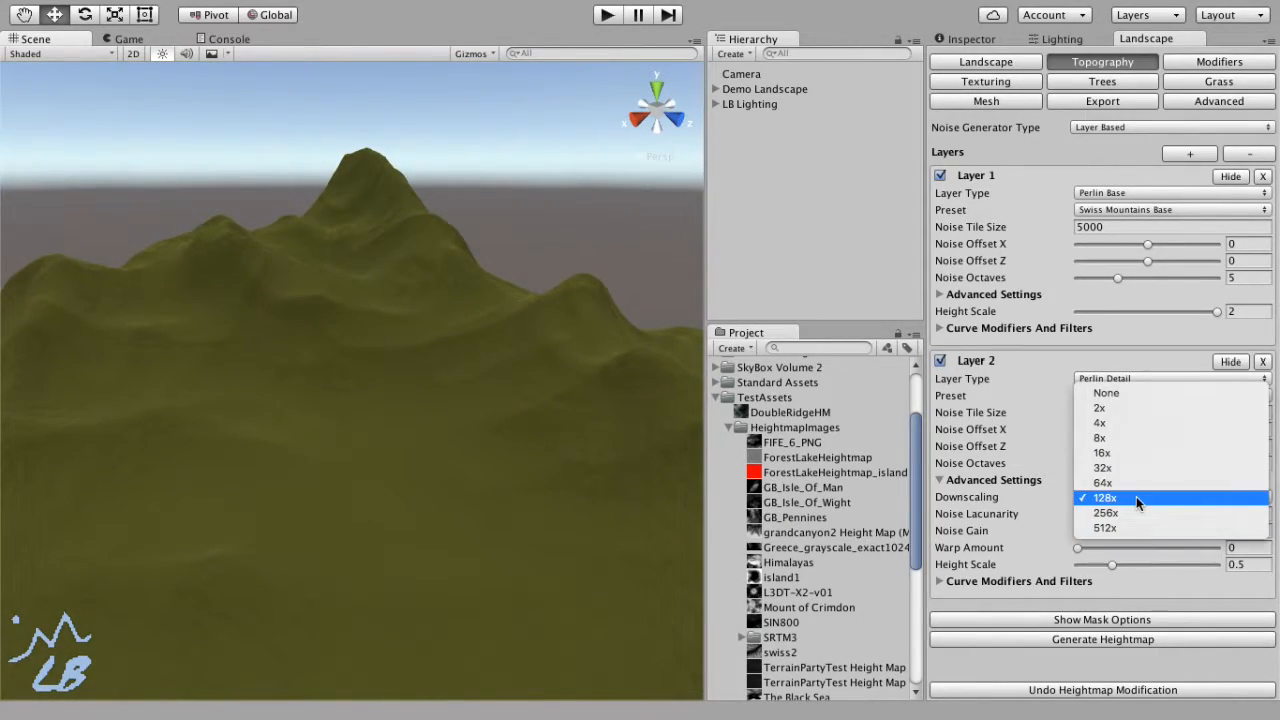
click(1115, 438)
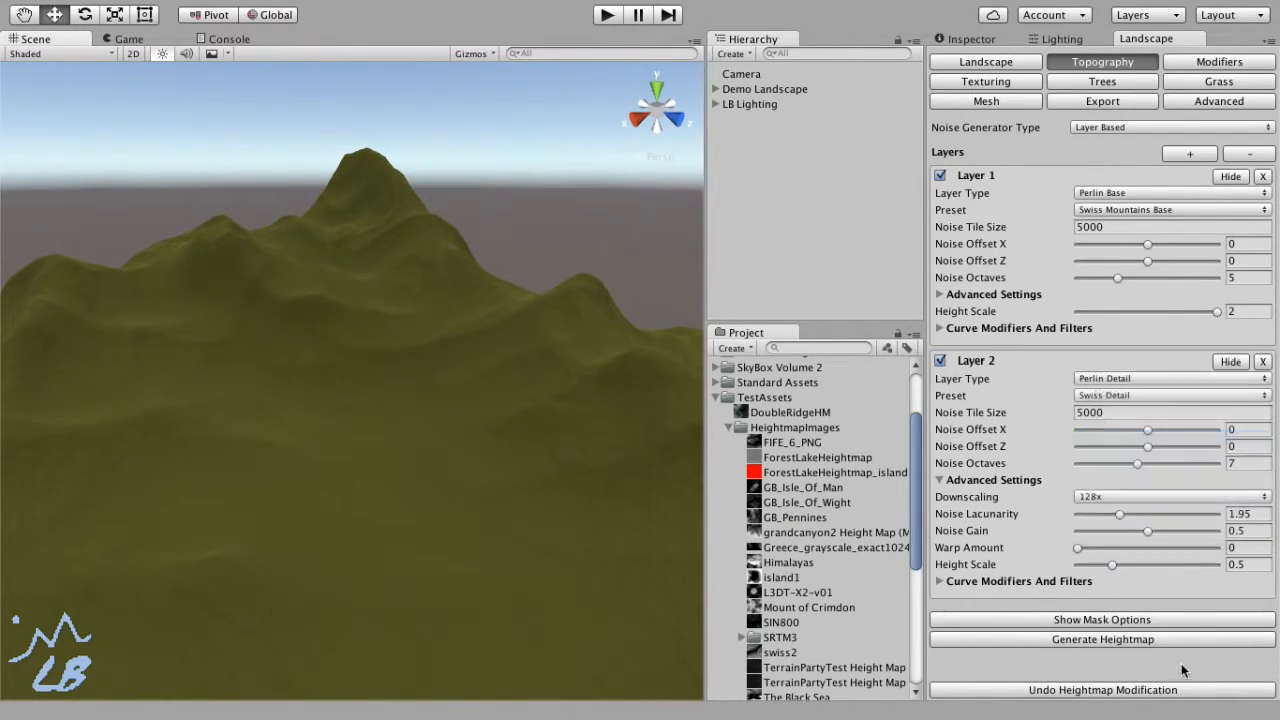
click(1157, 639)
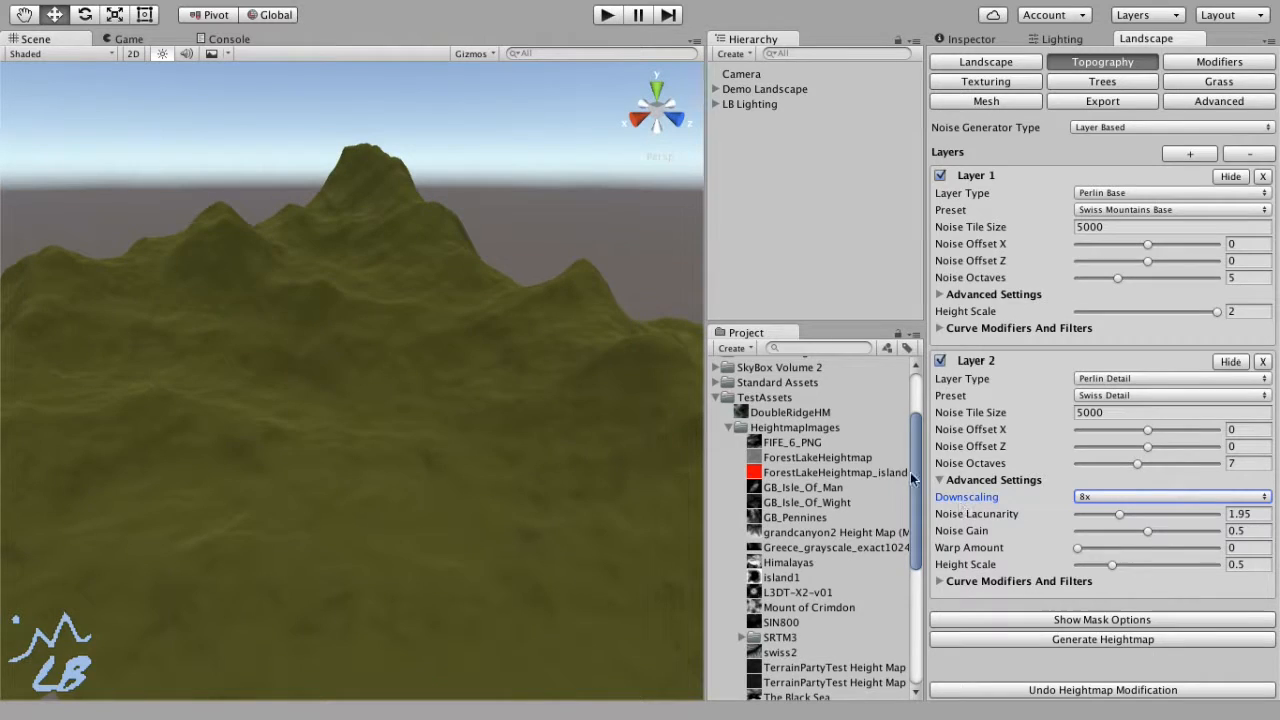
alt+drag(360, 383, 386, 368)
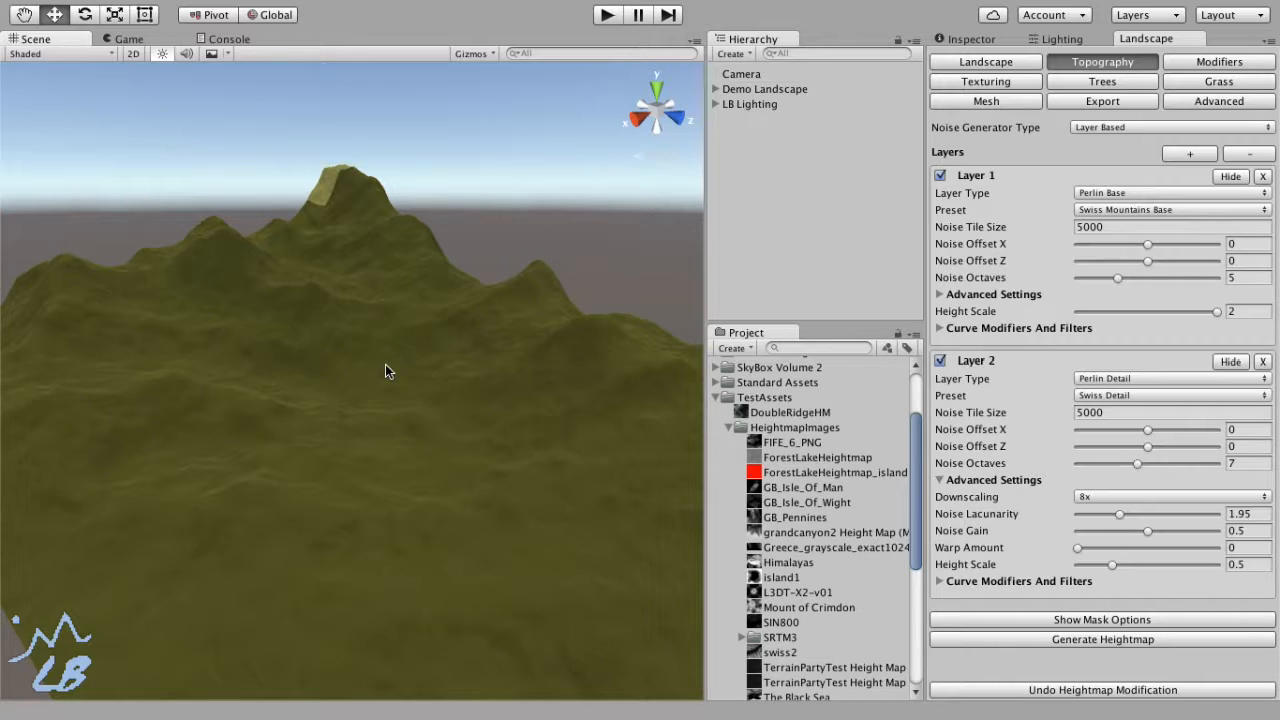
mouse_move(385, 366)
alt+mouse_down()
mouse_move(329, 314)
mouse_move(371, 337)
mouse_move(400, 386)
alt+mouse_up()
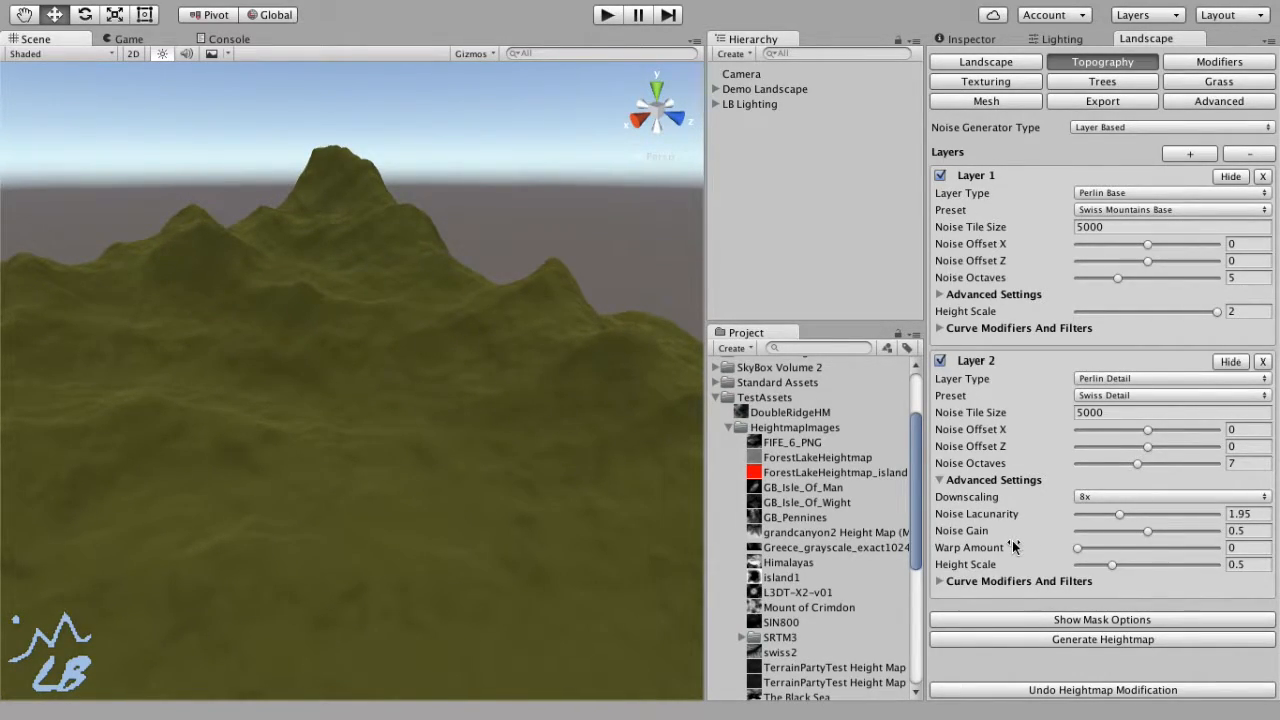
Add a Height layer filter to Layer 2 with a maximum height of 750 and regenerate the heightmap
click(940, 581)
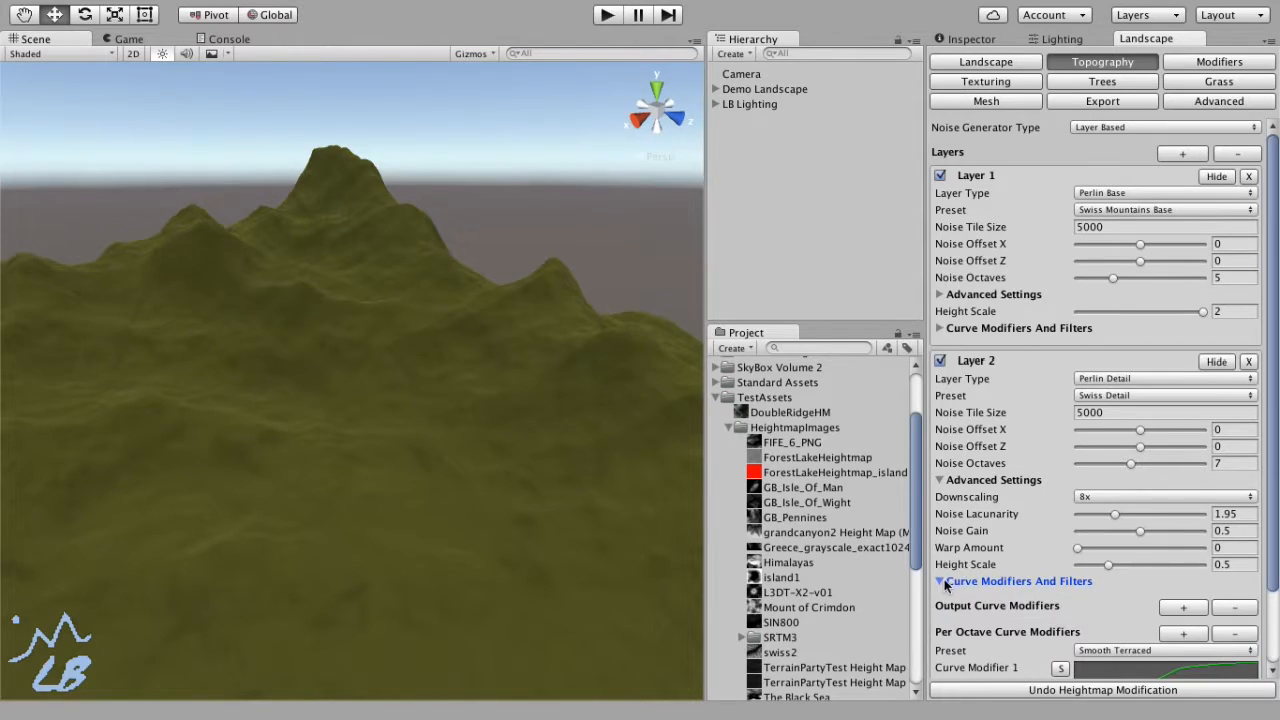
scroll(1118, 553, down, 3)
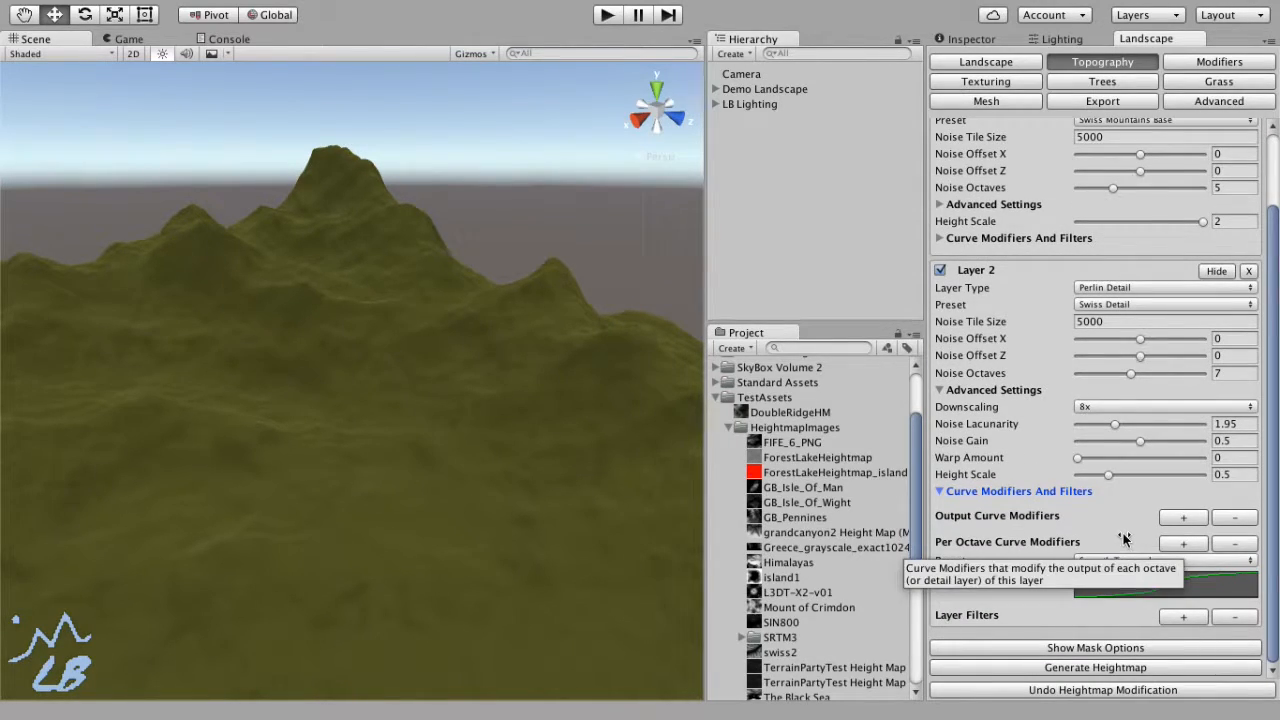
click(1189, 616)
scroll(1162, 518, down, 3)
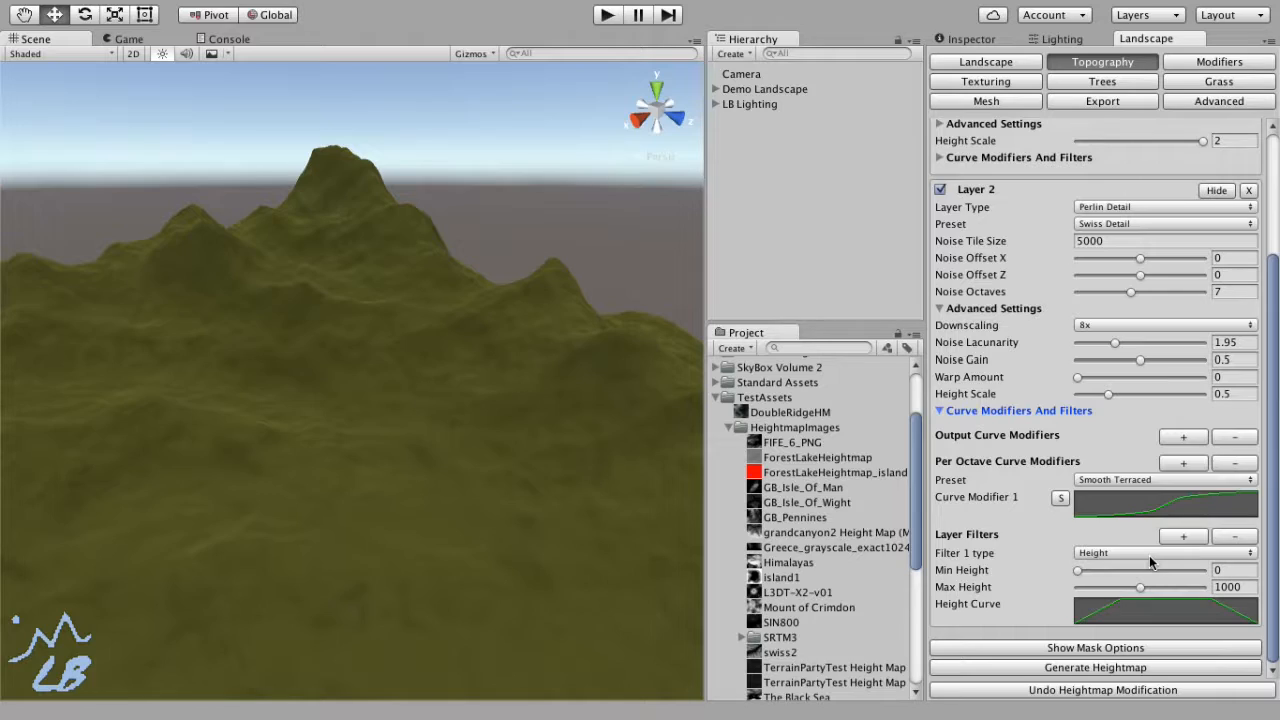
click(1238, 588)
text(750)
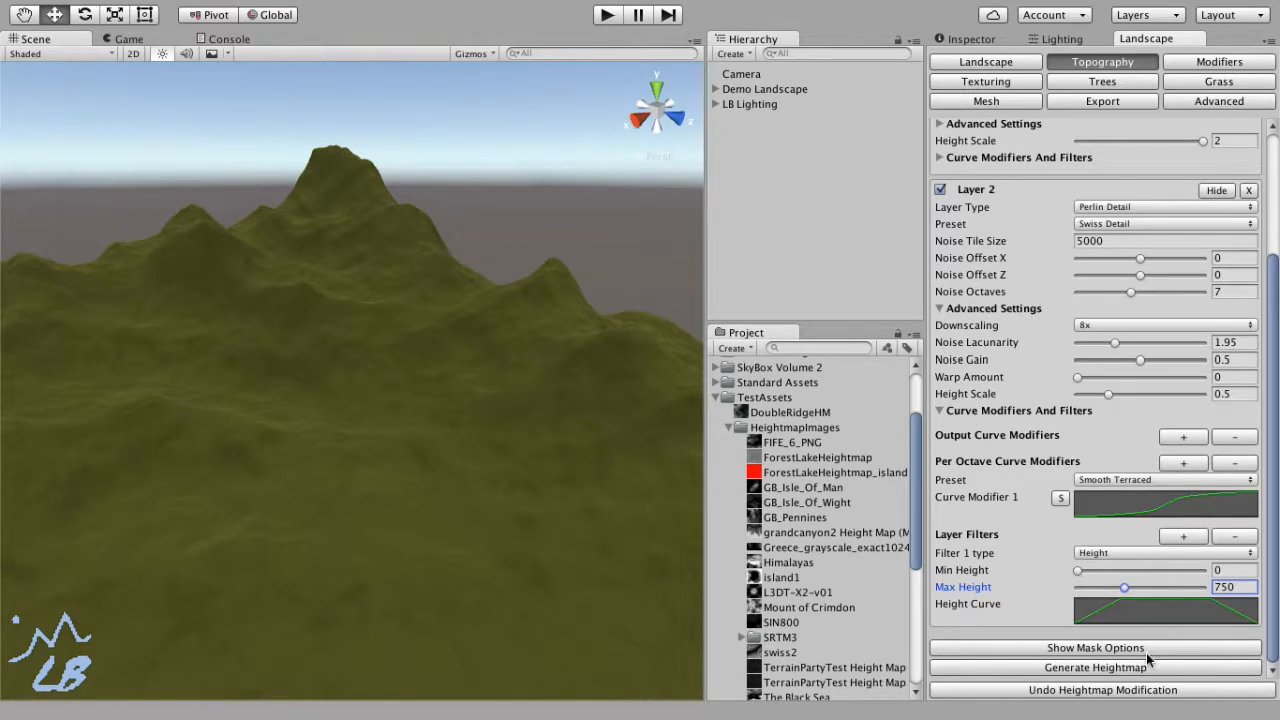
click(1141, 669)
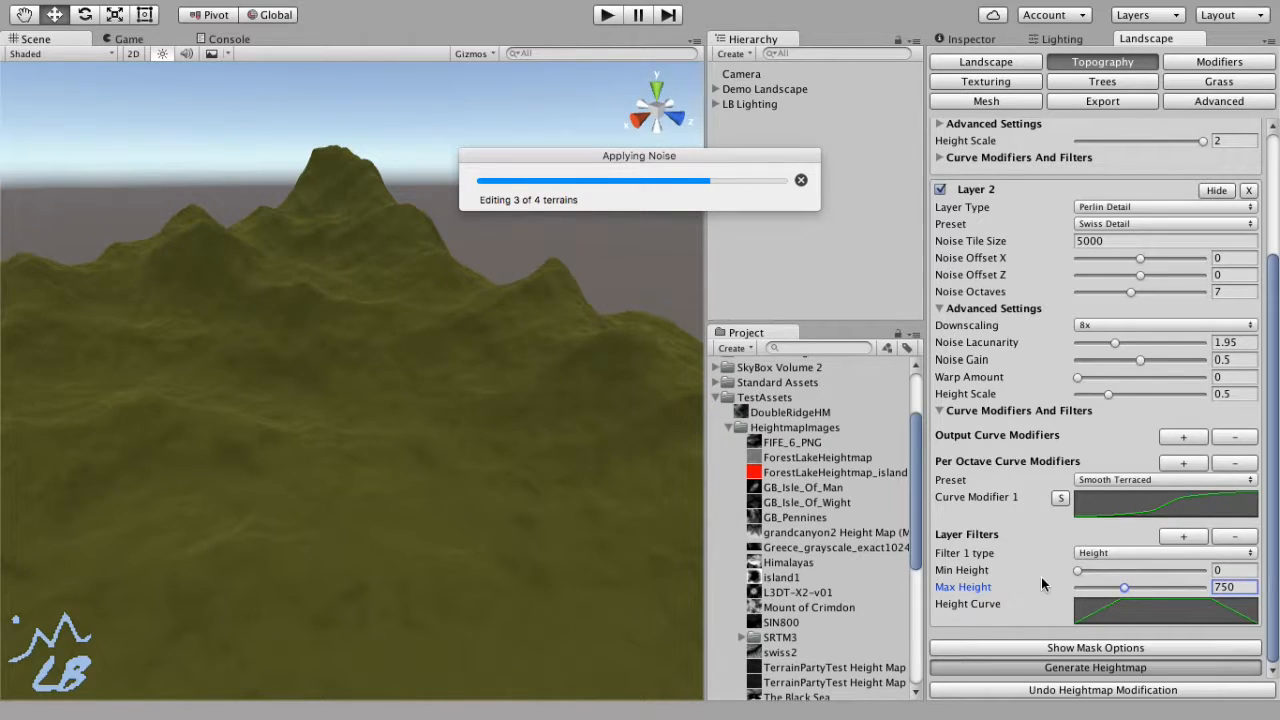
mouse_move(550, 347)
alt+mouse_down()
mouse_move(571, 363)
mouse_move(500, 343)
mouse_move(548, 345)
alt+mouse_up()
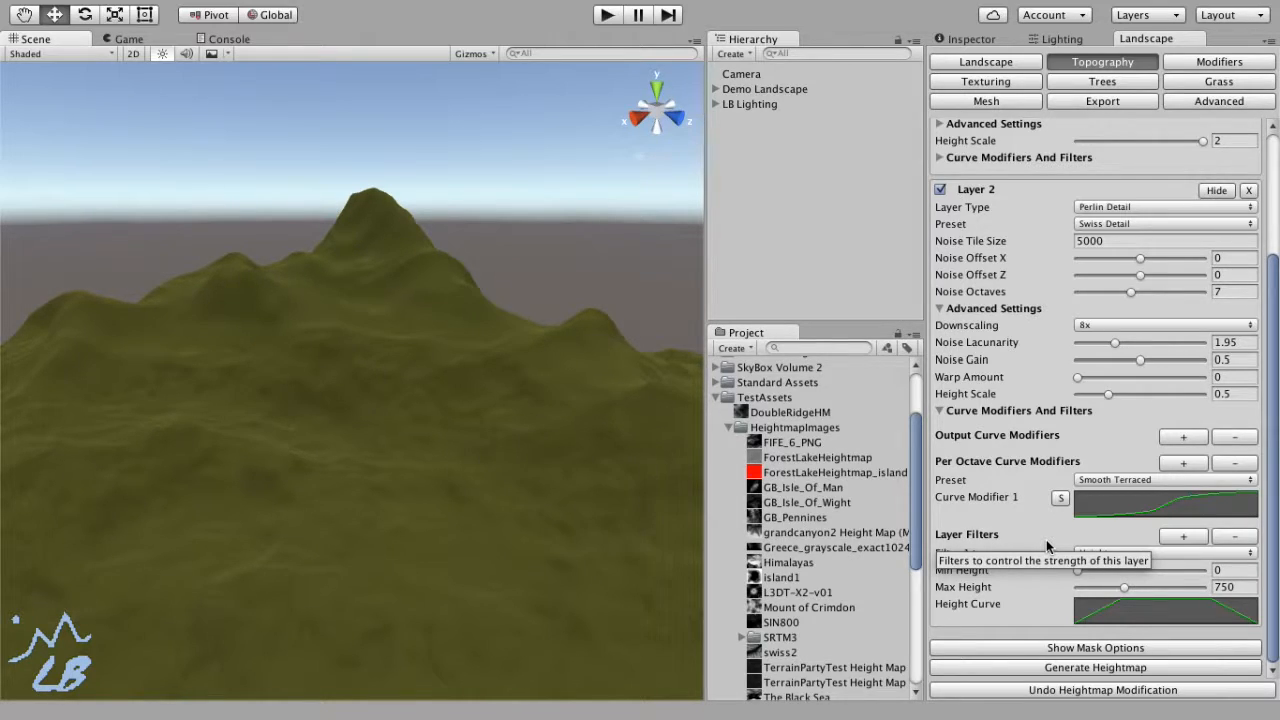
click(1103, 206)
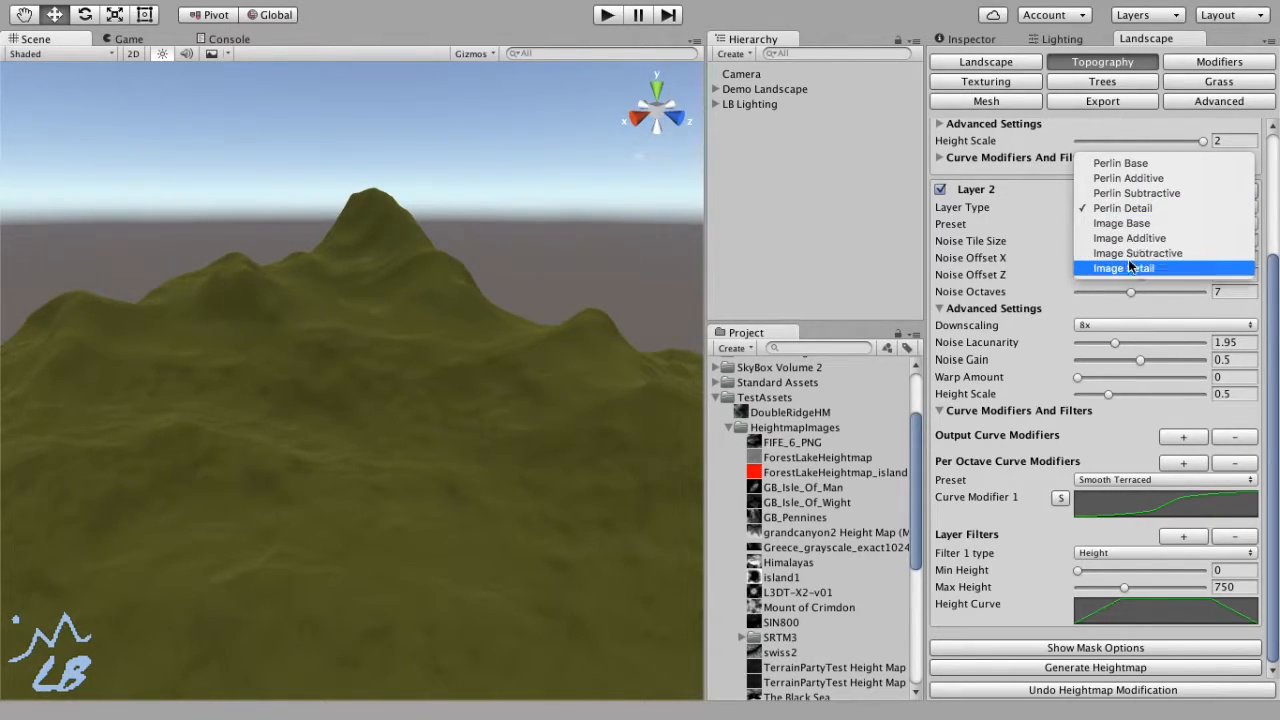
click(1051, 193)
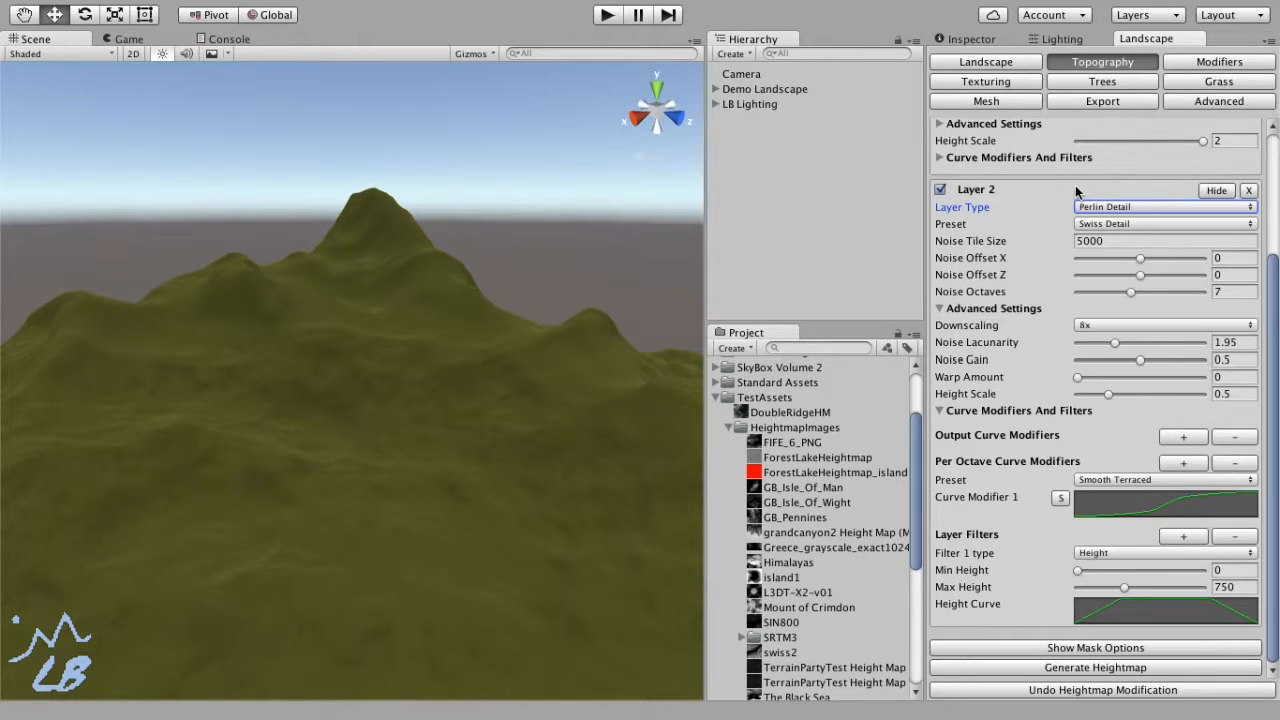
Remove the existing noise layers, add one new layer and set its layer type to Image Base
scroll(1100, 195, up, 5)
click(1240, 153)
click(1240, 153)
click(1205, 155)
click(1147, 193)
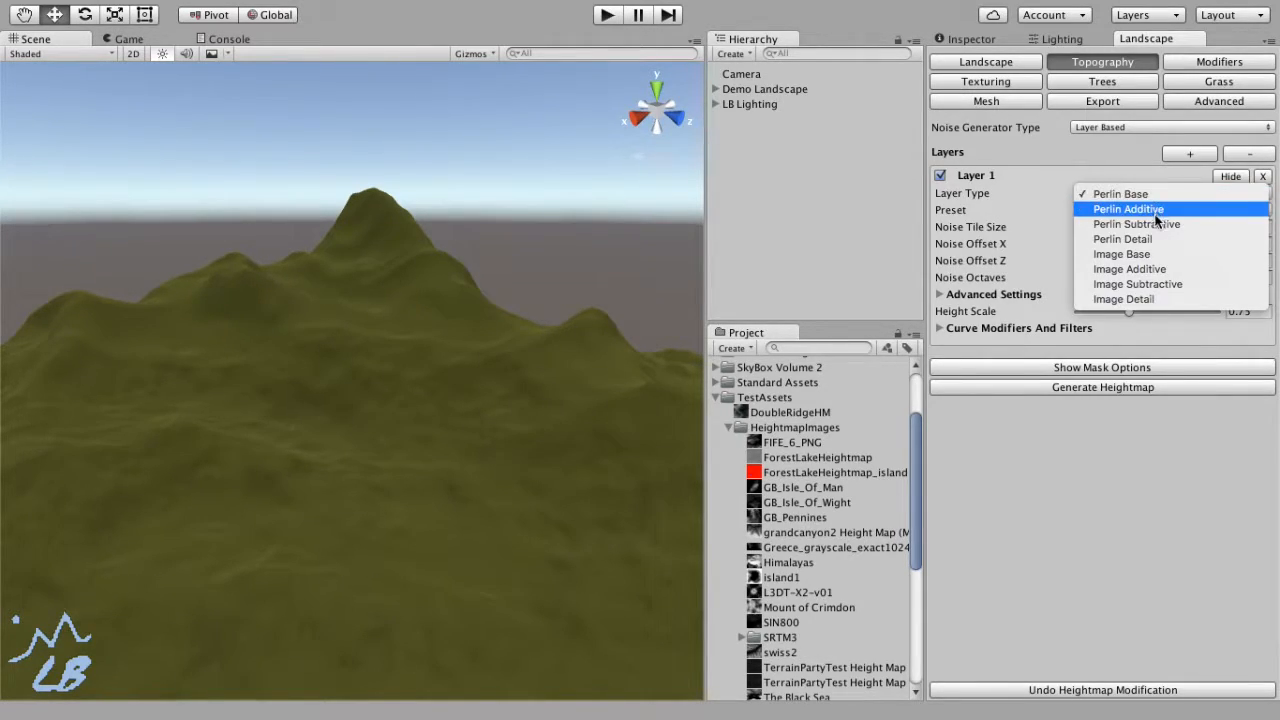
click(1147, 256)
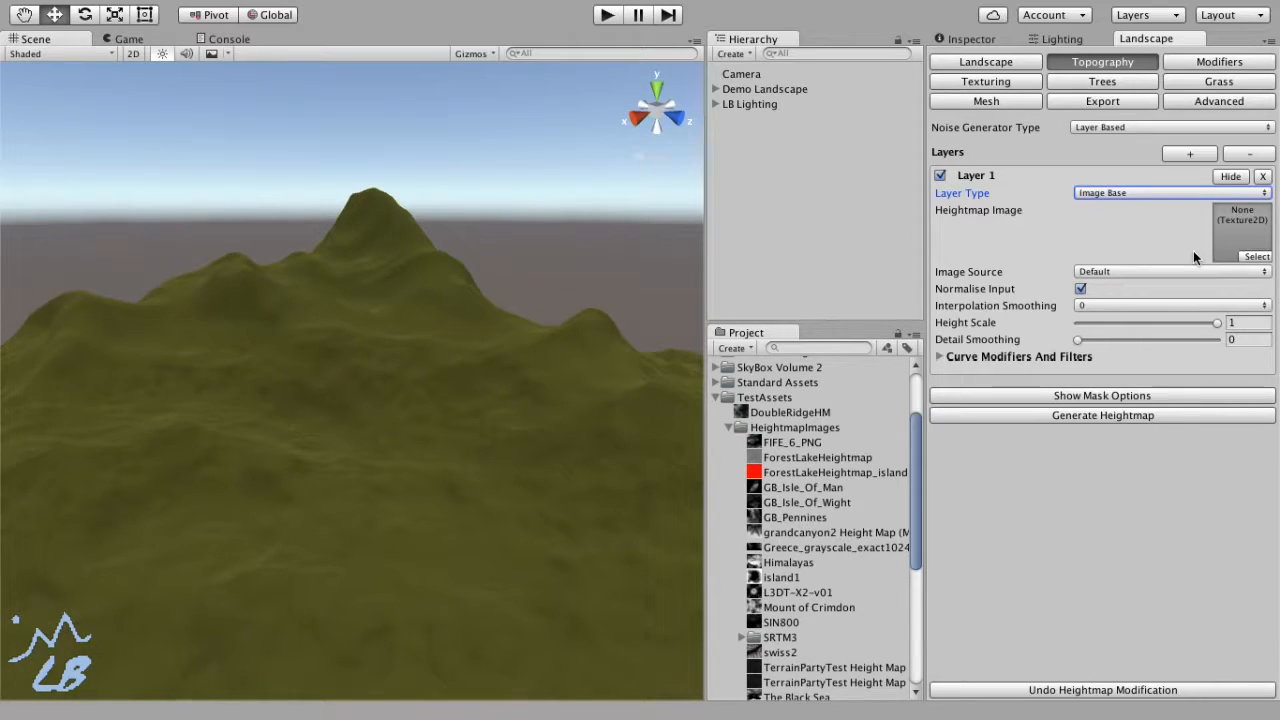
Assign the grandcanyon2 height map as Layer 1's heightmap image and set the image source to Terrain Party
scroll(891, 525, down, 1)
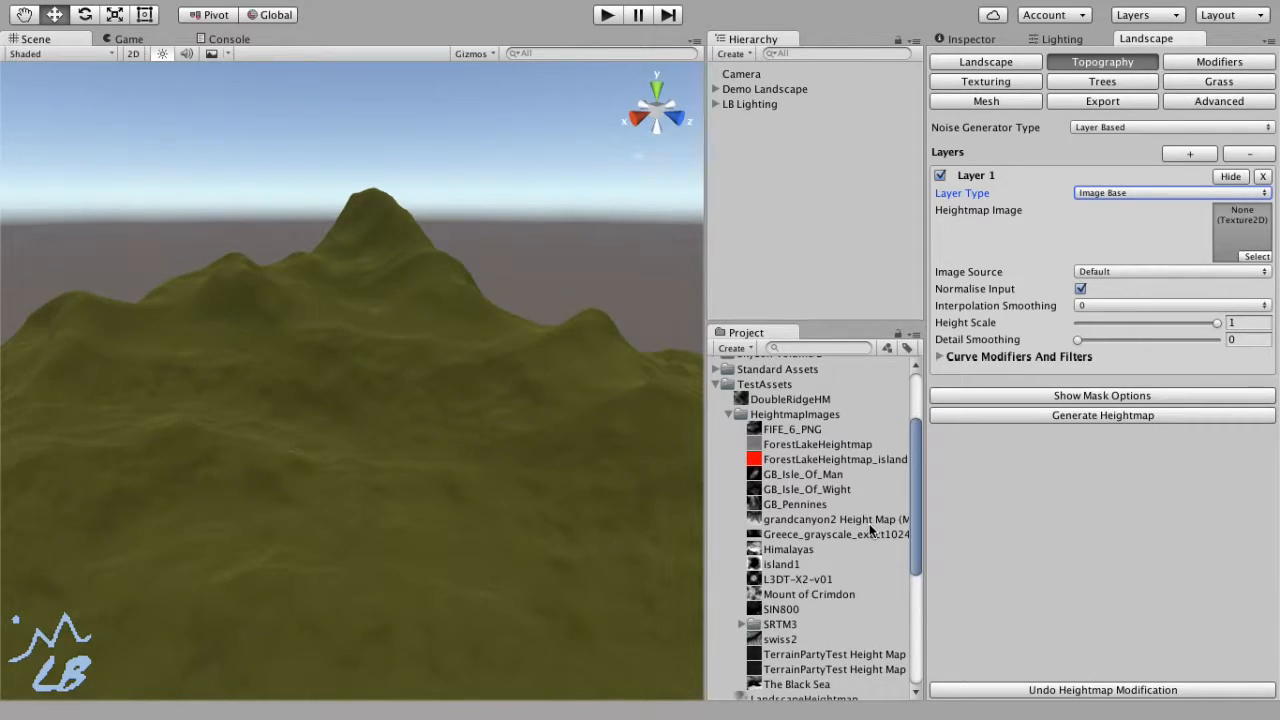
drag(848, 517, 1226, 231)
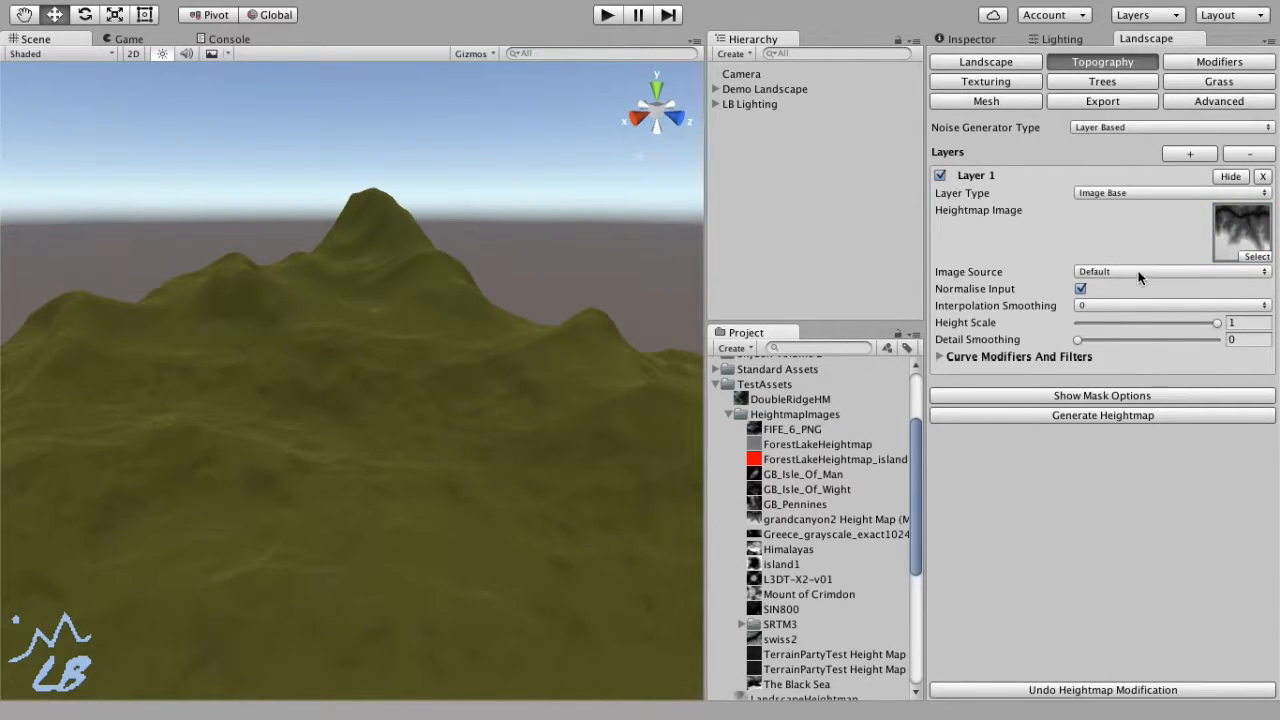
click(1137, 271)
click(1131, 289)
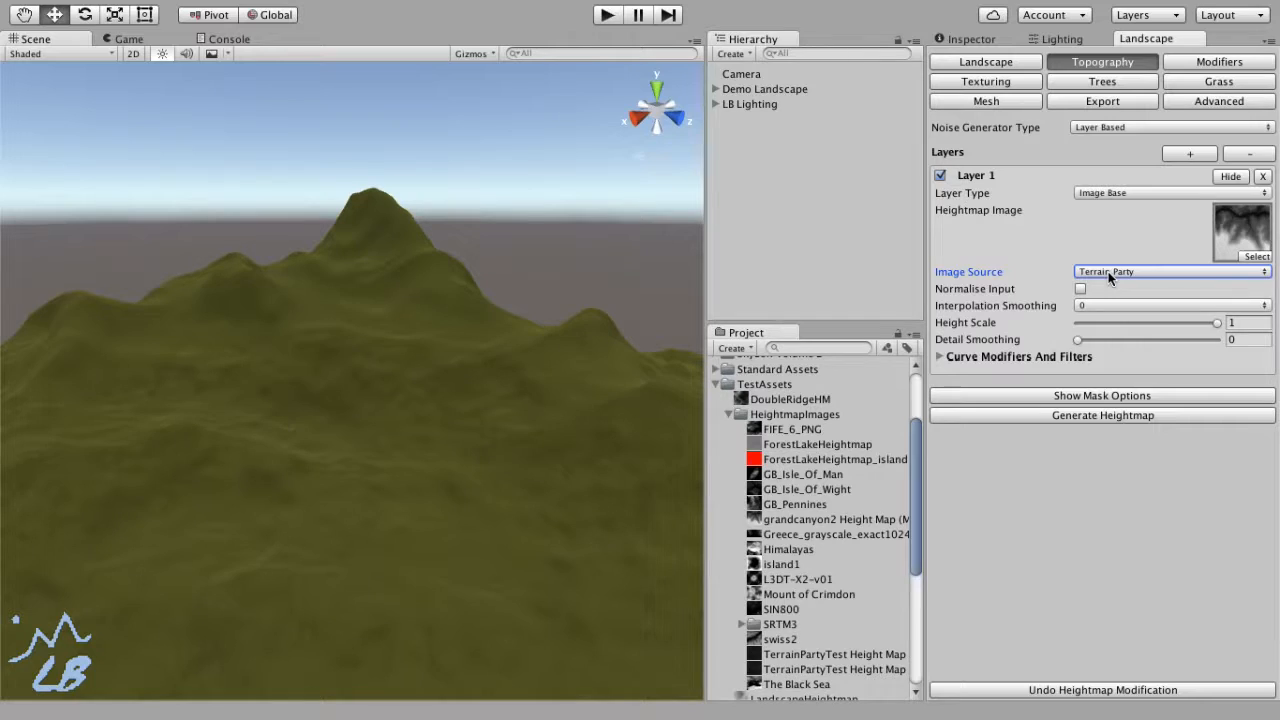
Set Layer 1's height scale to 0.5, generate the heightmap and inspect the canyon terrain up close
click(1234, 322)
text(0.5)
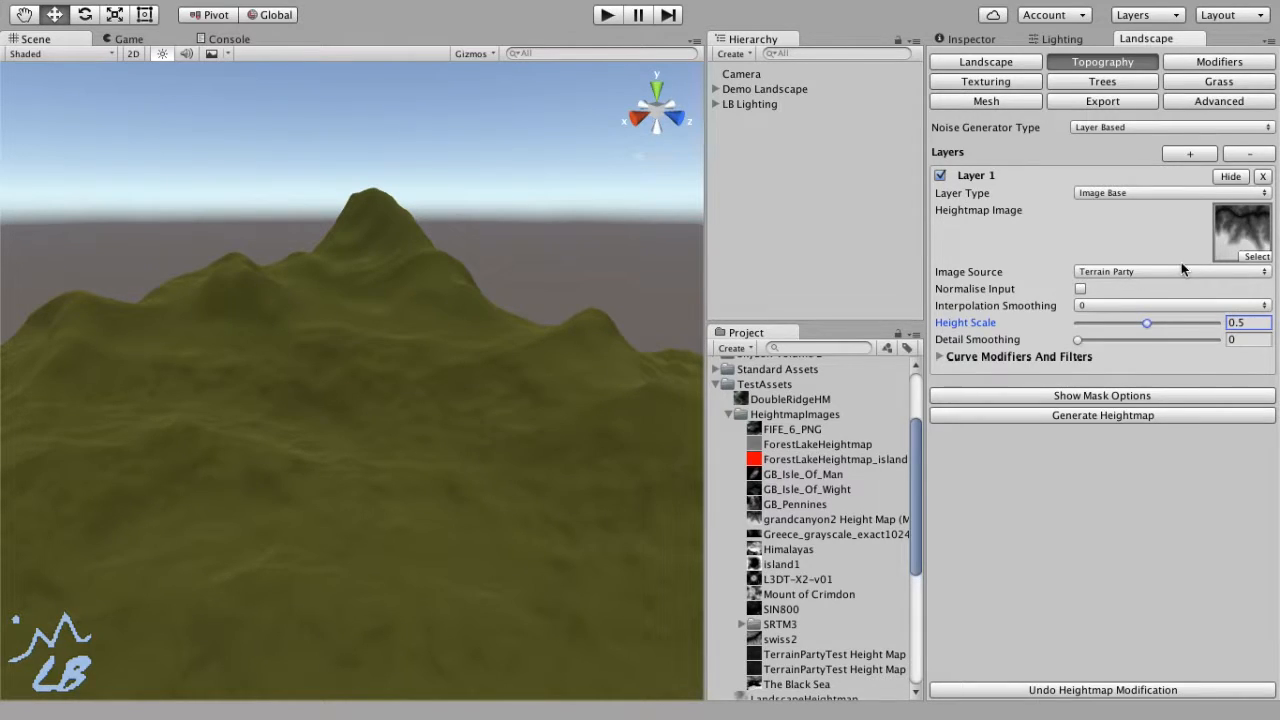
click(1113, 418)
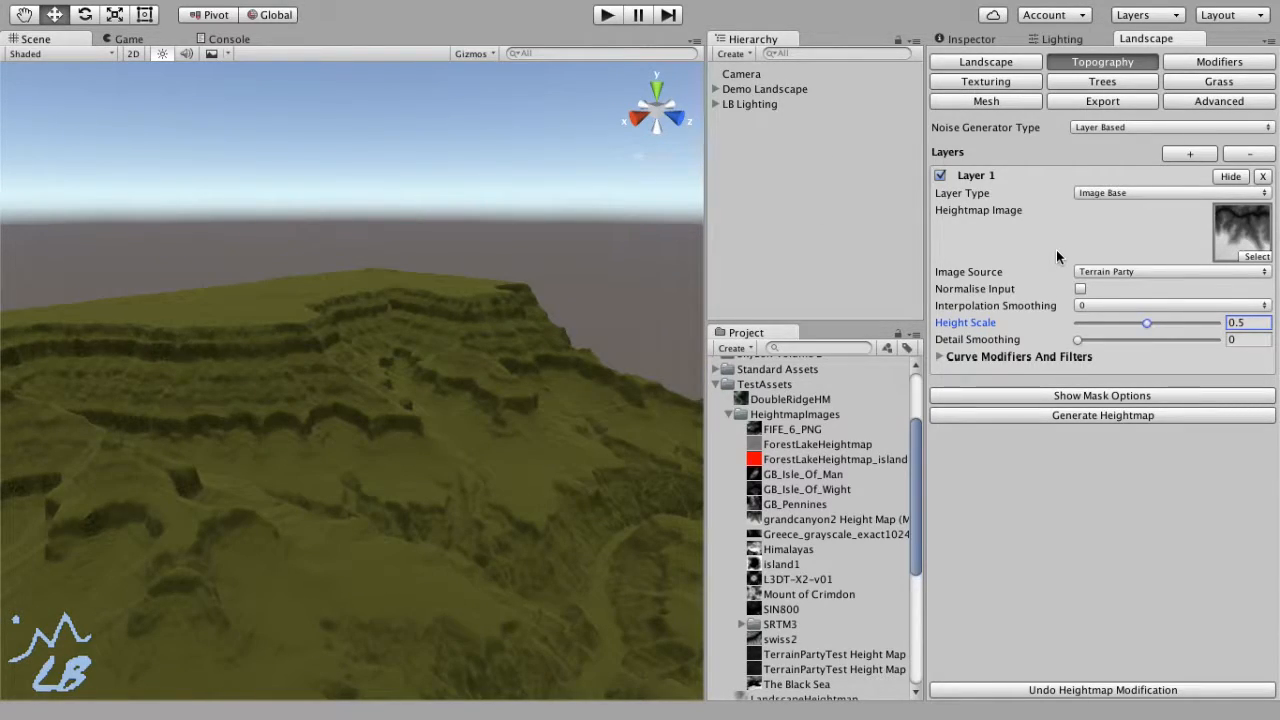
alt+click(358, 335)
mouse_move(358, 335)
alt+mouse_down()
mouse_move(517, 417)
mouse_move(437, 423)
mouse_move(357, 403)
mouse_move(378, 405)
mouse_move(371, 397)
mouse_move(306, 420)
mouse_move(463, 354)
mouse_move(194, 429)
mouse_move(231, 449)
mouse_move(249, 420)
mouse_move(240, 386)
mouse_move(207, 355)
mouse_move(340, 343)
mouse_move(366, 317)
alt+mouse_up()
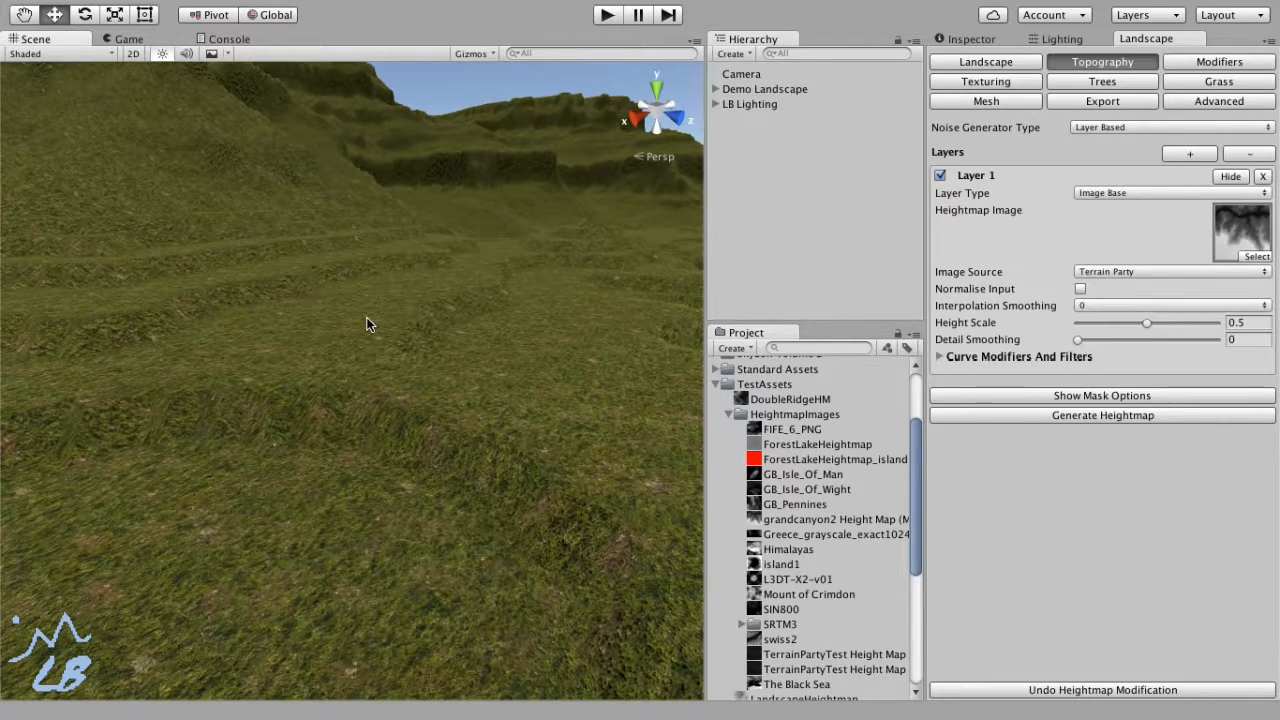
right_drag(410, 323, 476, 358)
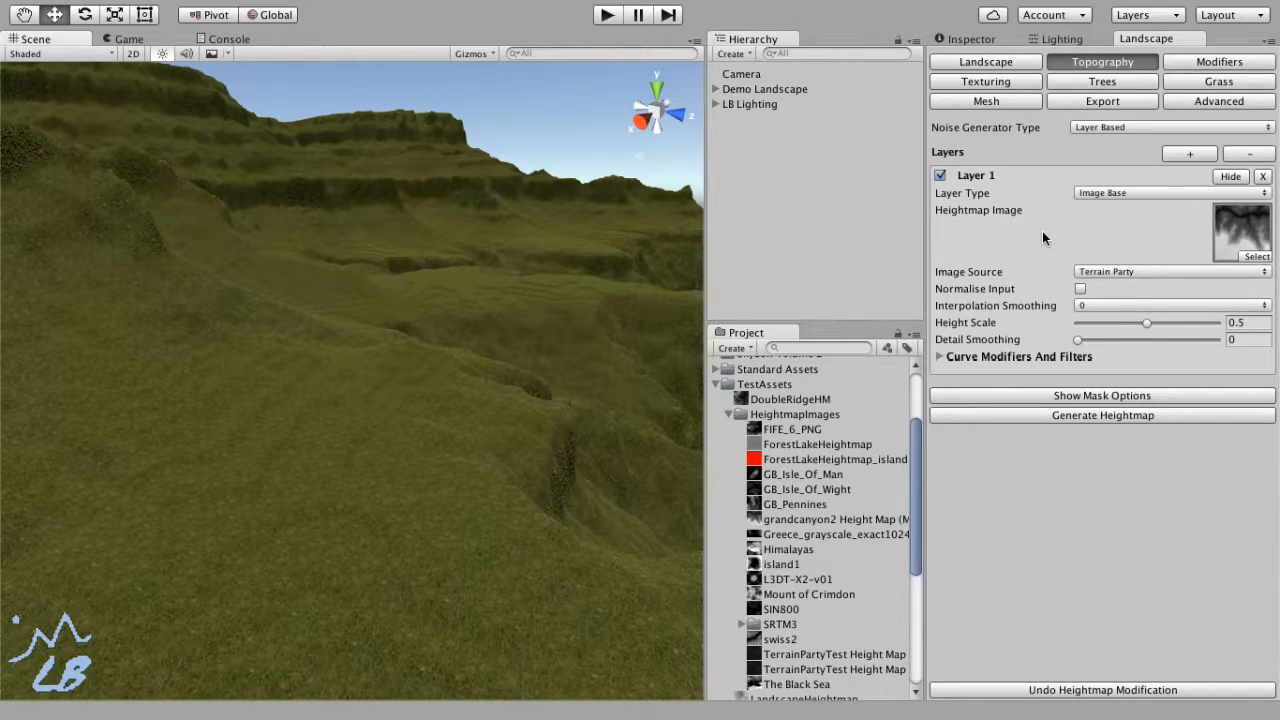
Set Layer 1's detail smoothing to 0.1, regenerate the heightmap and inspect the canyon from higher up
click(1243, 340)
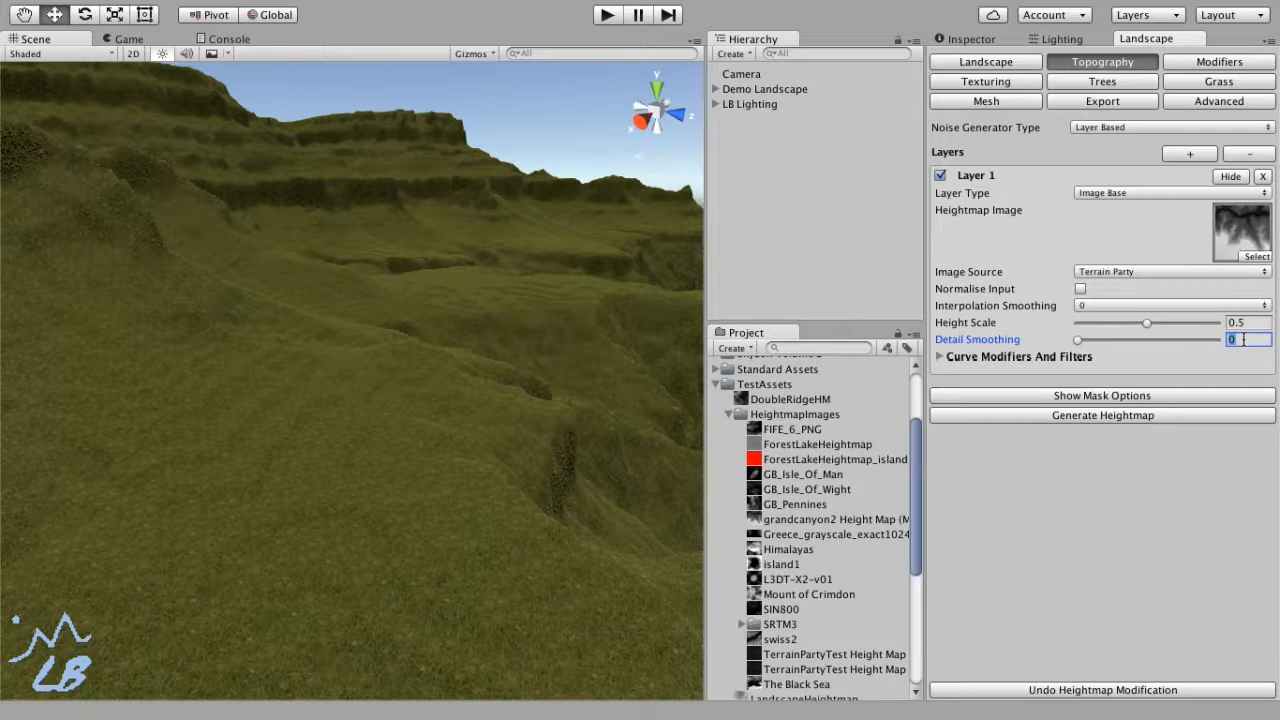
text(0.1)
click(1110, 415)
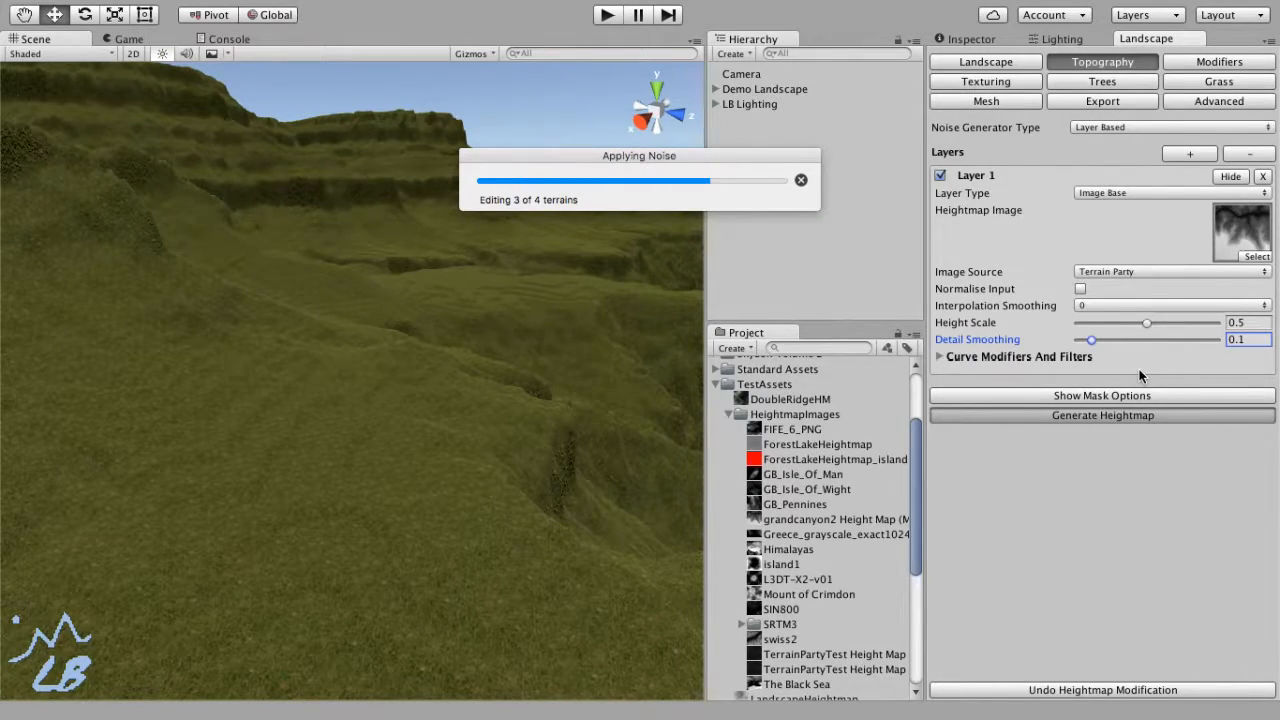
alt+drag(580, 338, 555, 327)
key(e)
right_drag(555, 327, 546, 400)
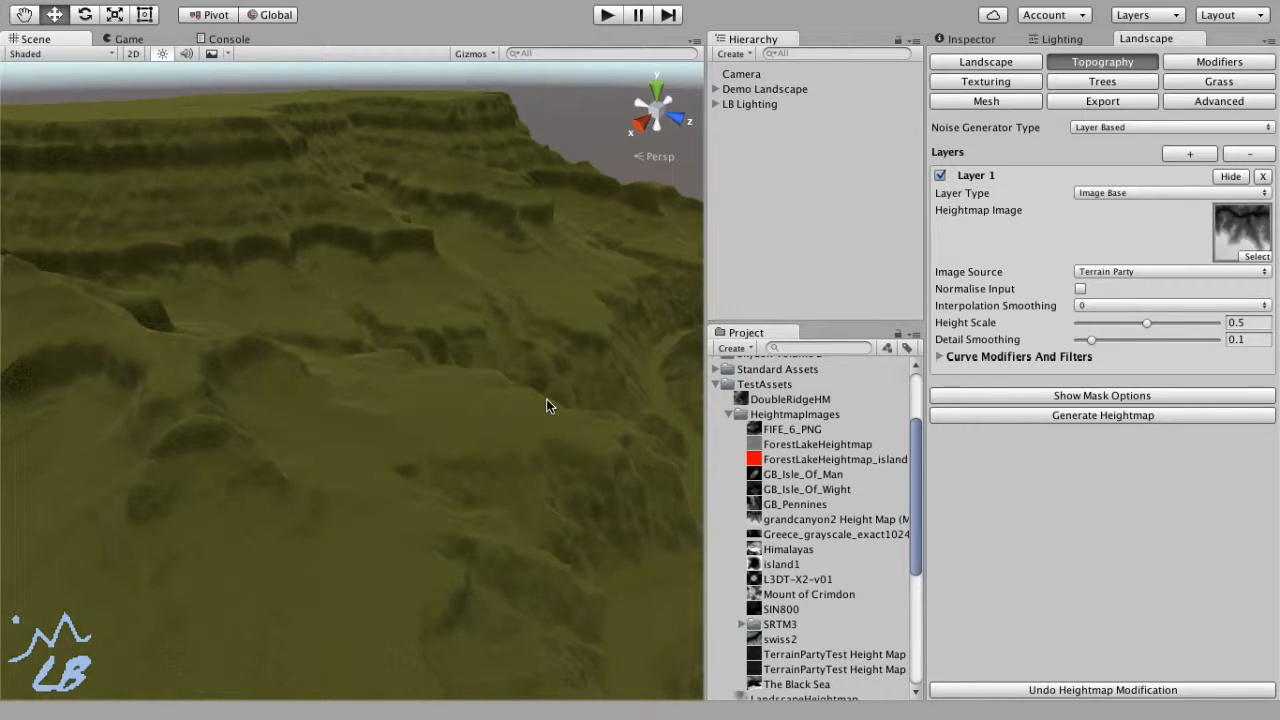
Try a detail smoothing of 1 on Layer 1 and regenerate the heightmap
click(1242, 340)
text(1)
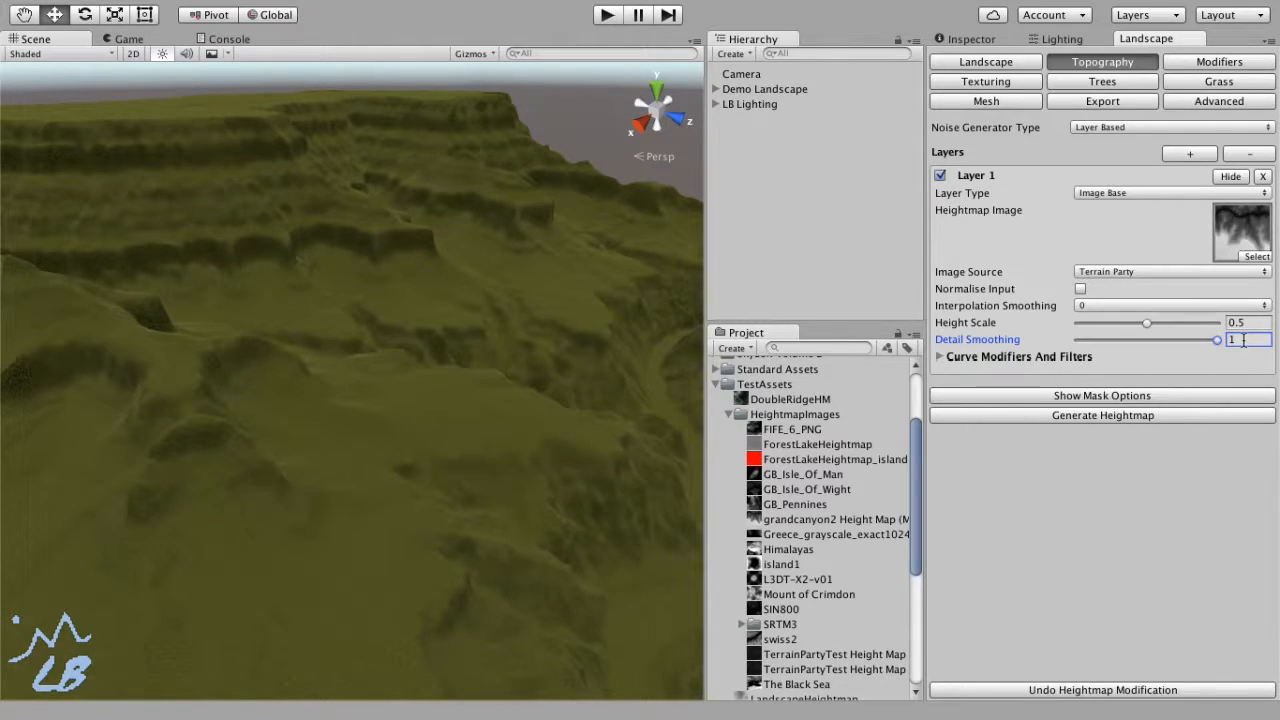
click(1161, 417)
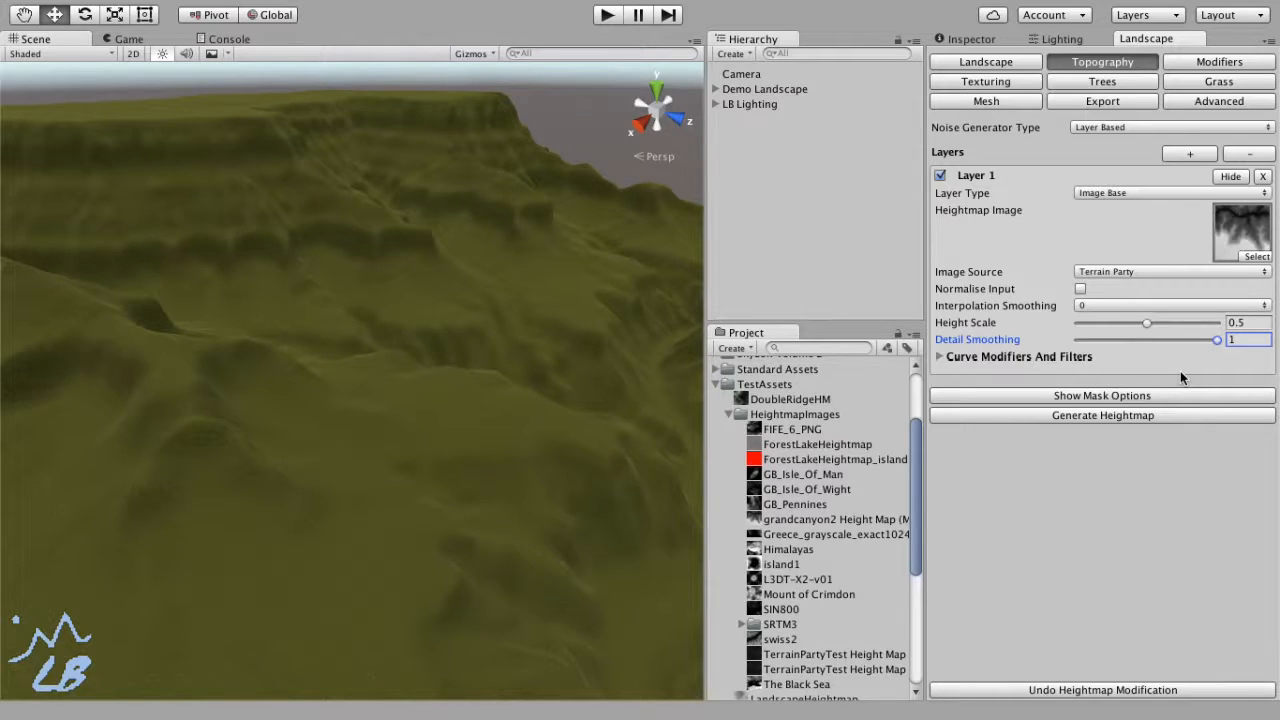
mouse_move(517, 320)
alt+mouse_down()
mouse_move(423, 354)
mouse_move(471, 346)
mouse_move(486, 300)
mouse_move(514, 309)
mouse_move(523, 334)
alt+mouse_up()
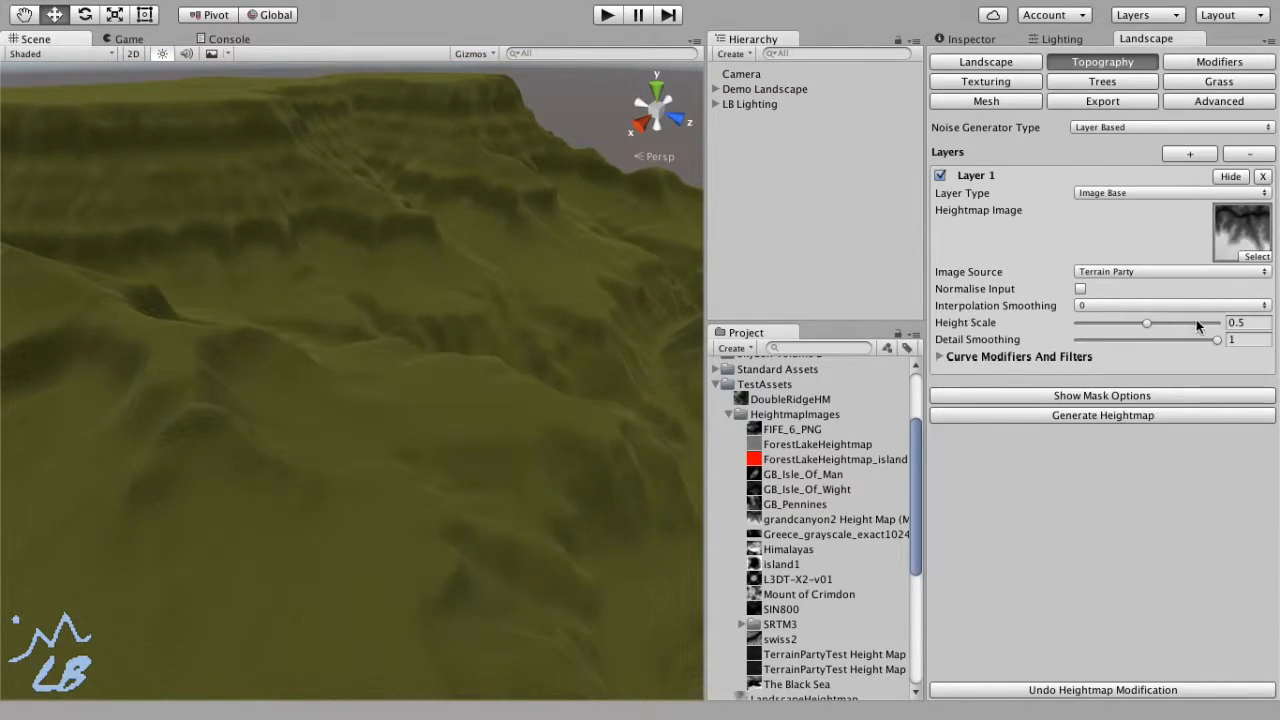
Return Layer 1's detail smoothing to 0.1 and regenerate the heightmap
click(1242, 339)
text(0.1)
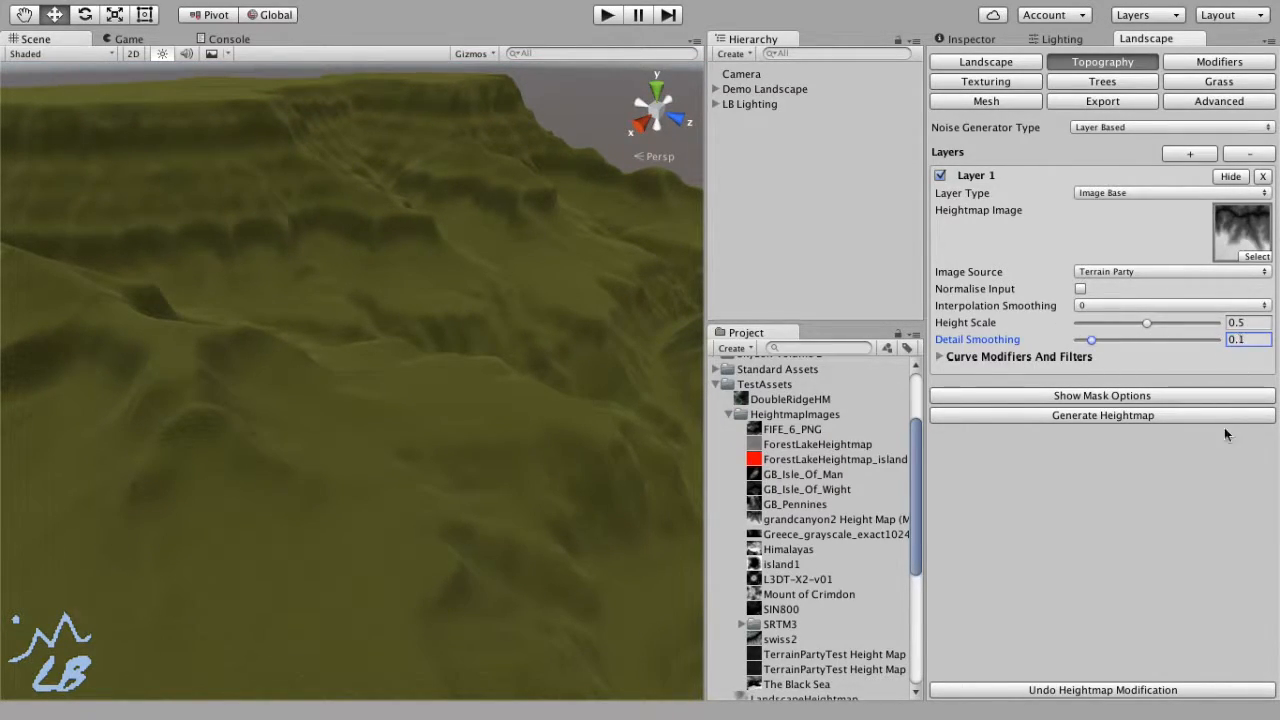
click(1151, 418)
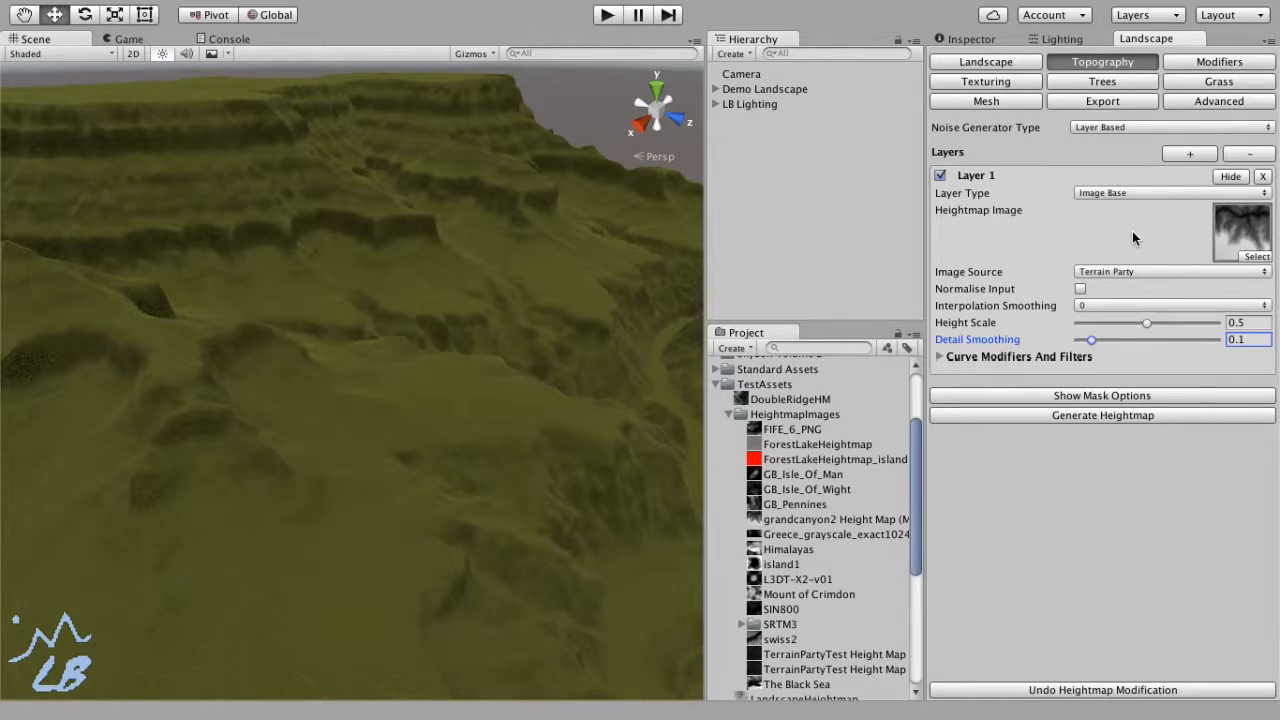
Change Layer 1's layer type to Image Additive and review the other available layer types
click(1155, 192)
click(1160, 210)
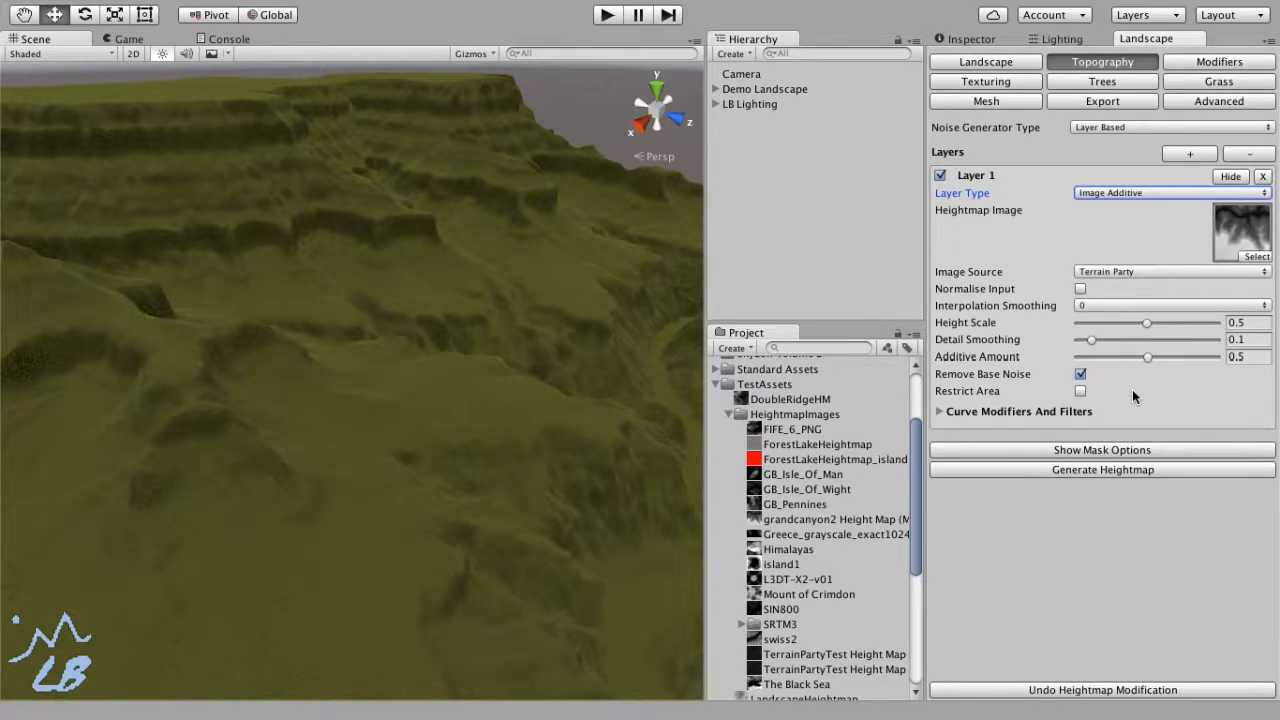
click(1125, 194)
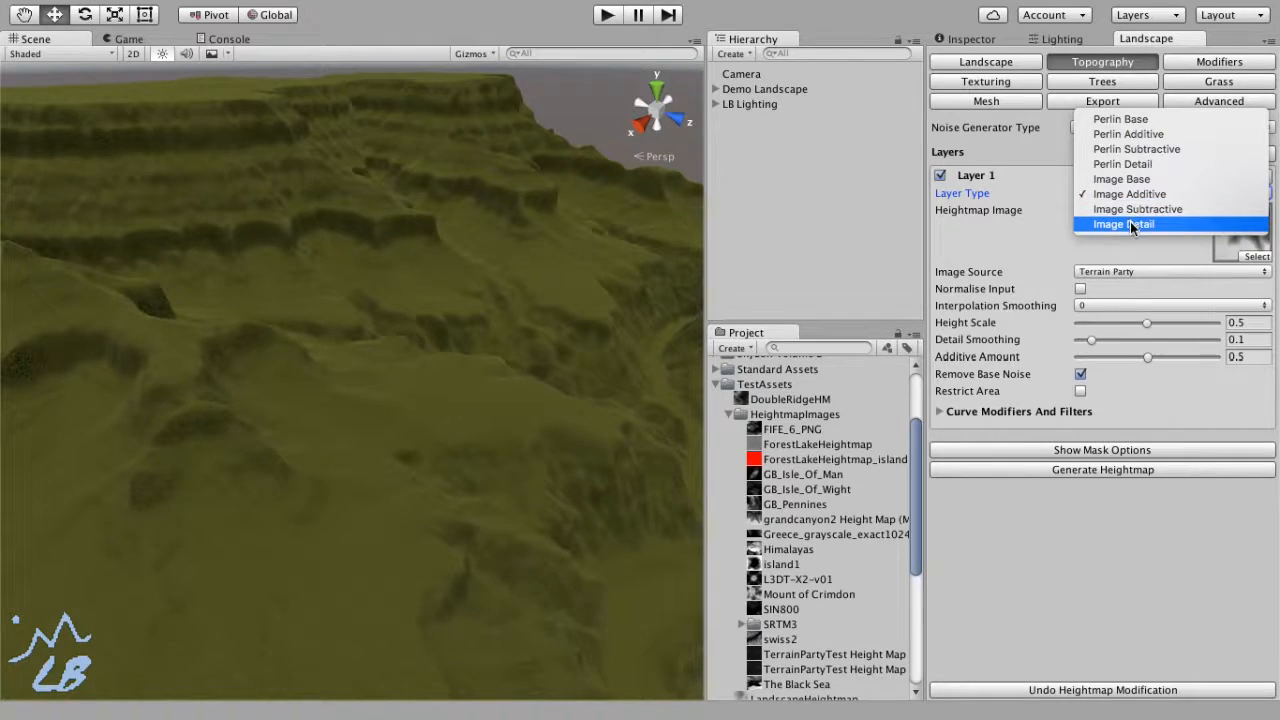
click(1033, 161)
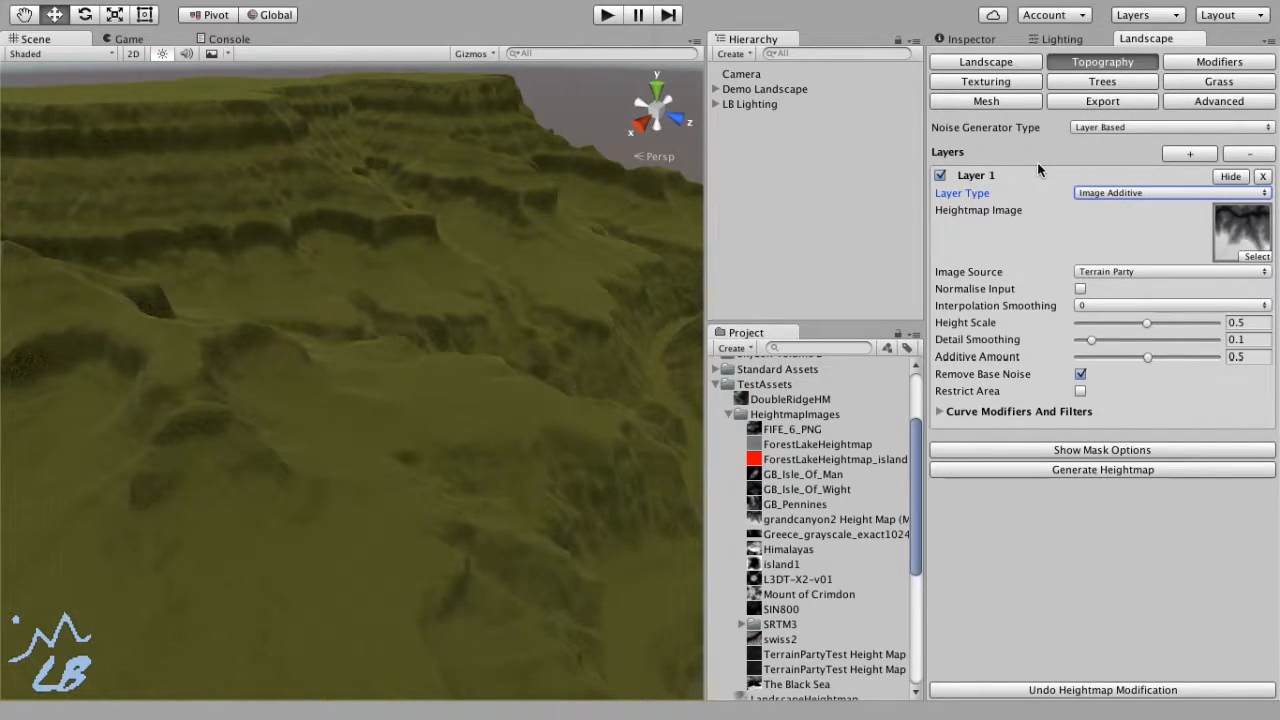